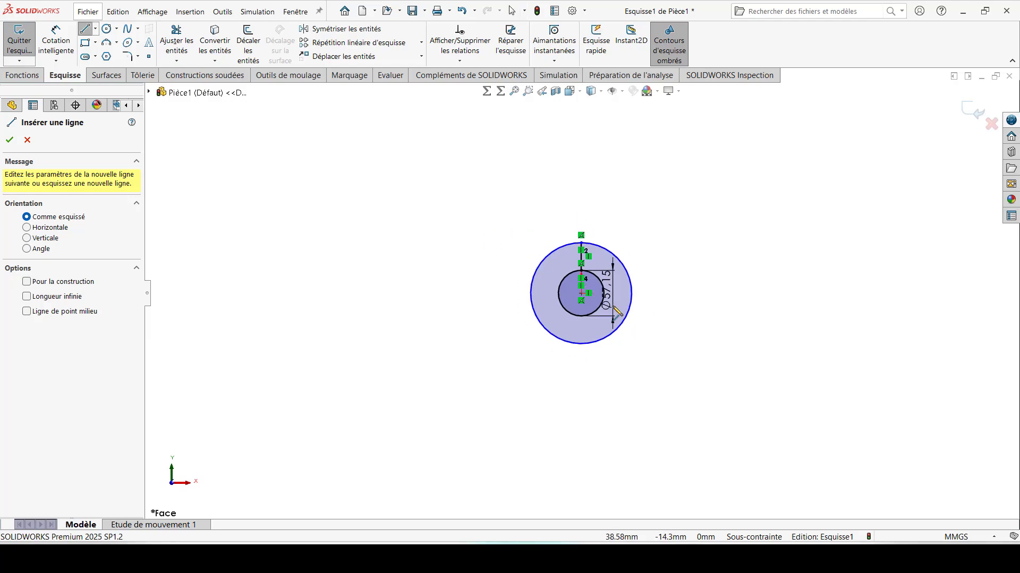
Draw a vertical line about 57 mm long down from the inner circle's lowest point, and trim away the right halves of both circles.
key("alt+Tab")
key("alt+Tab")
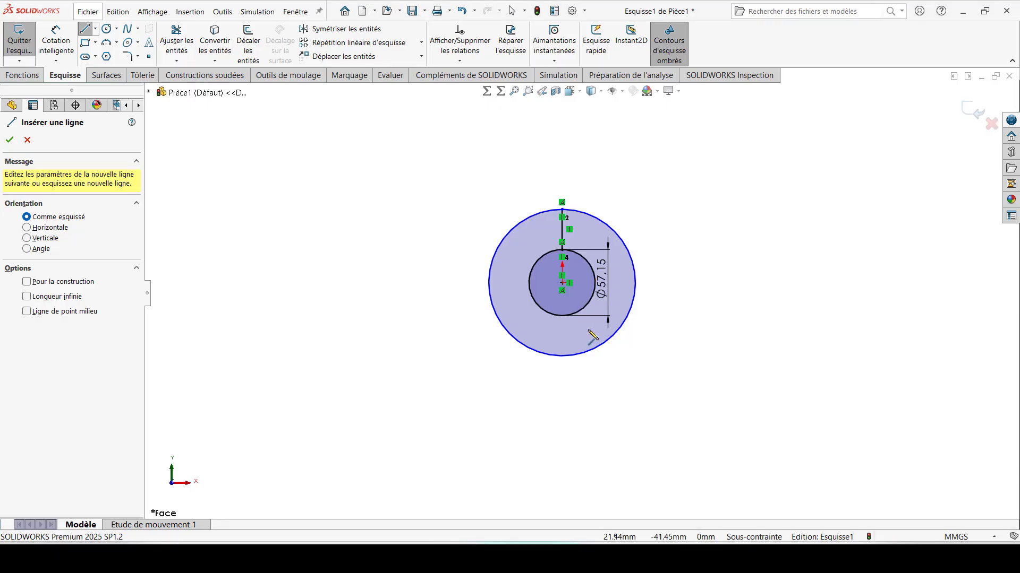
left_click(562, 315)
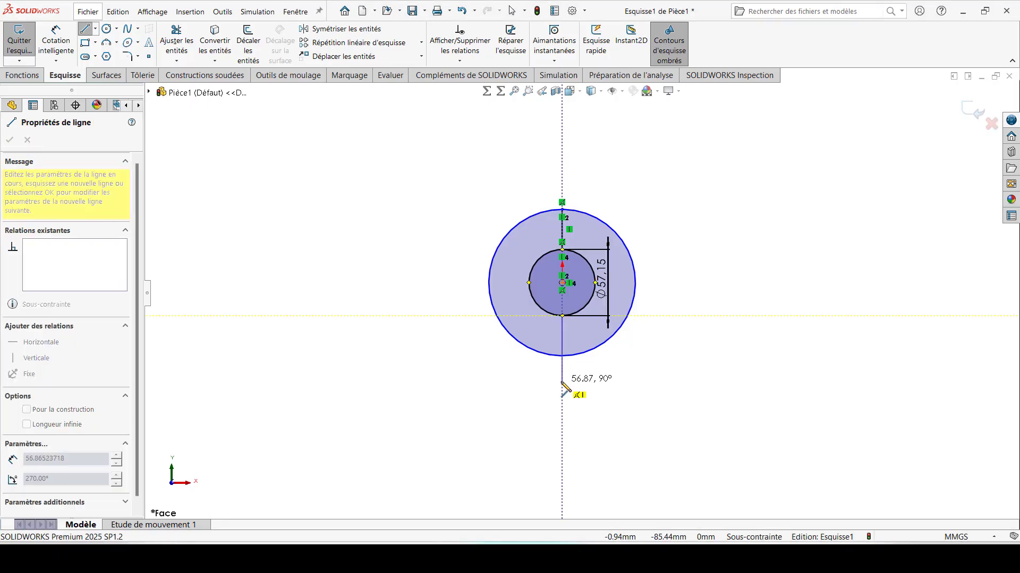
left_click(562, 381)
key("Escape")
left_click(176, 35)
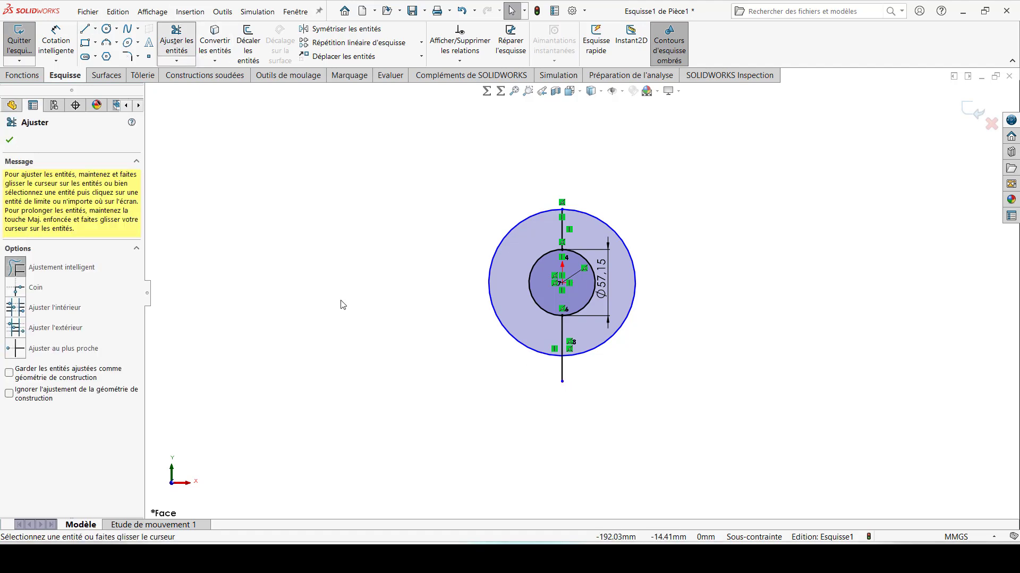
mouse_move(606, 221)
left_mouse_down()
mouse_move(629, 252)
mouse_move(610, 277)
mouse_move(588, 279)
left_mouse_up()
Dimension the outer arc's radius and link it to the global variable with =C.
left_click(55, 40)
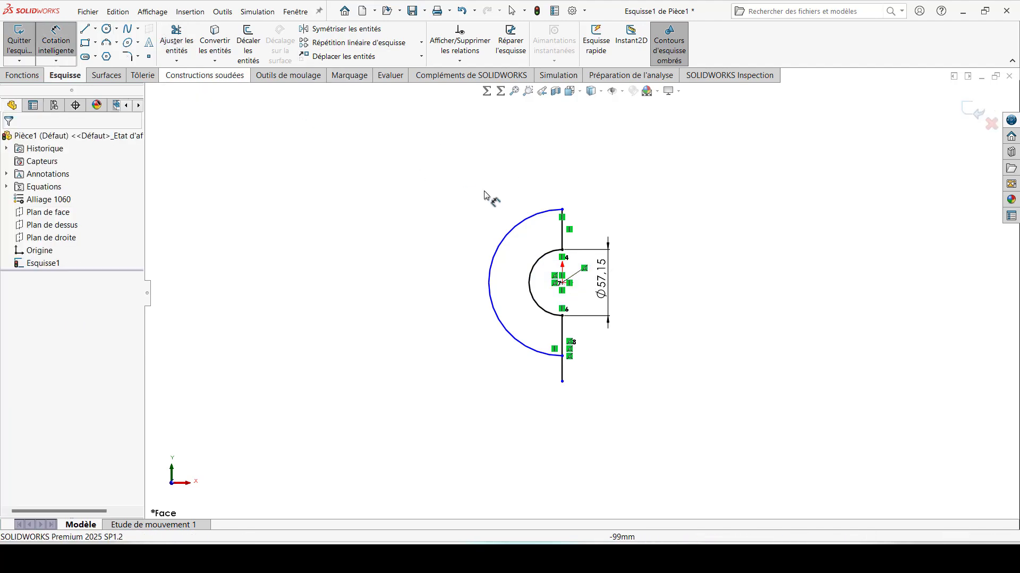
left_click(521, 229)
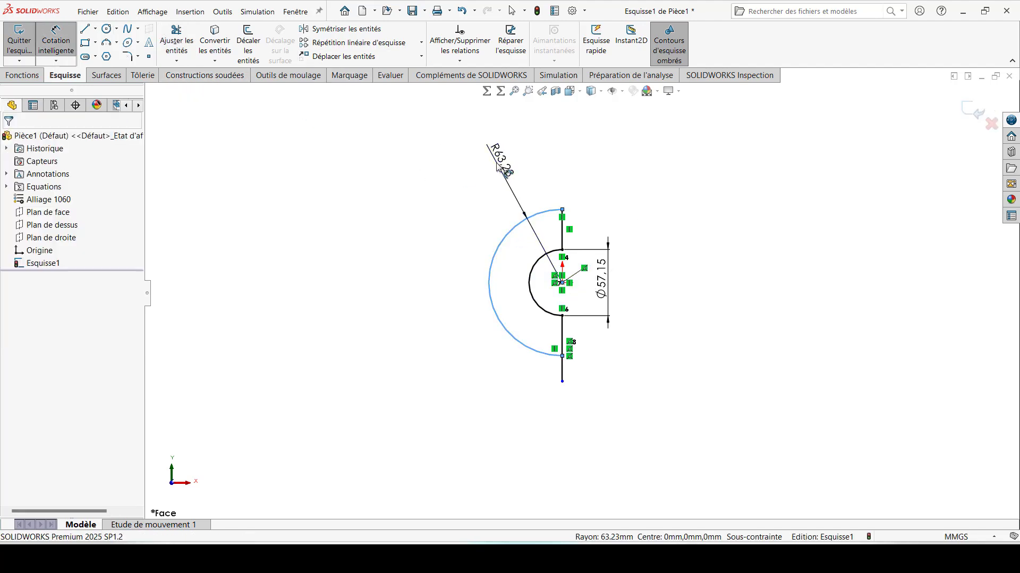
left_click(501, 169)
type("=")
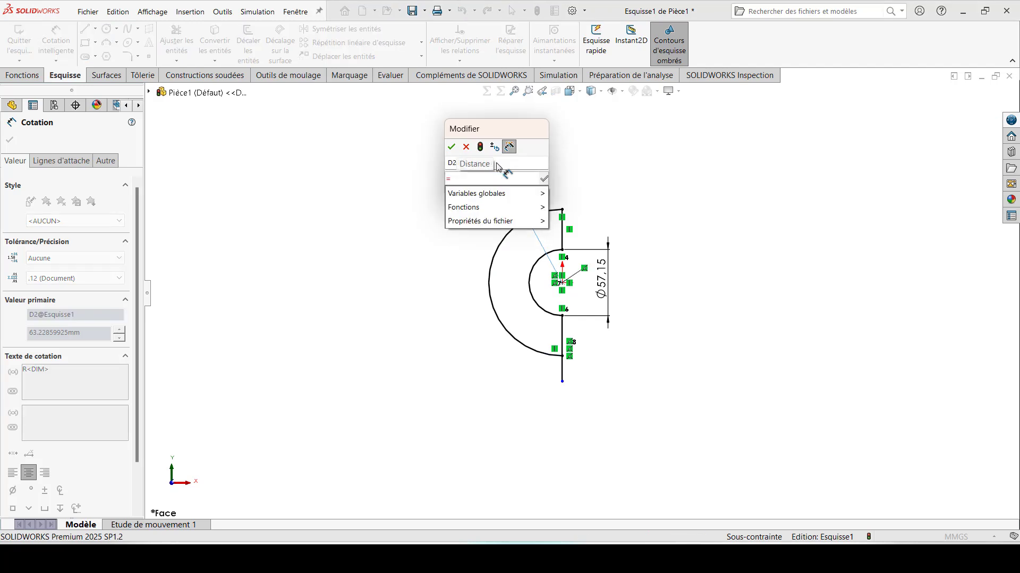
type("C")
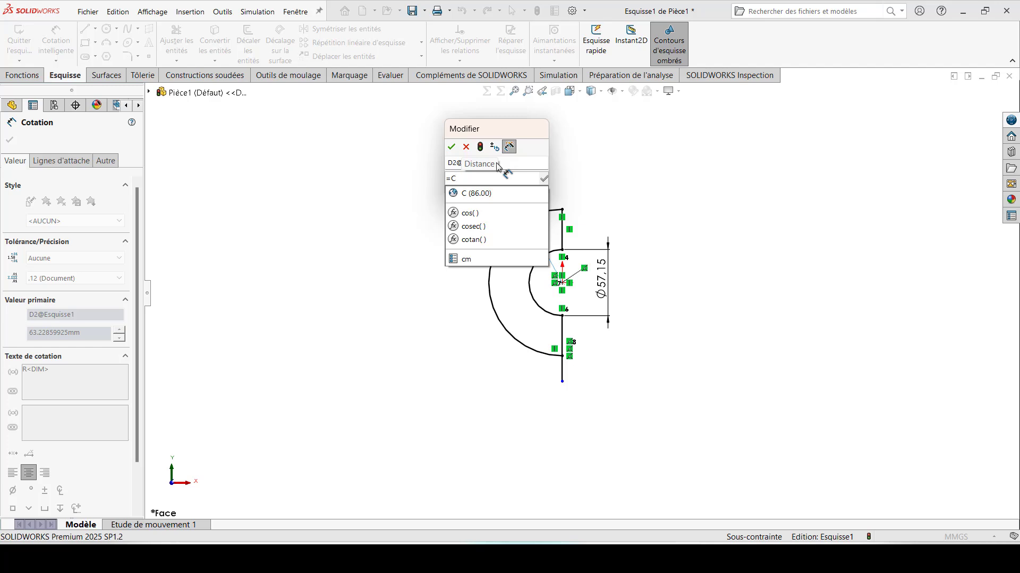
left_click(498, 193)
key("Return")
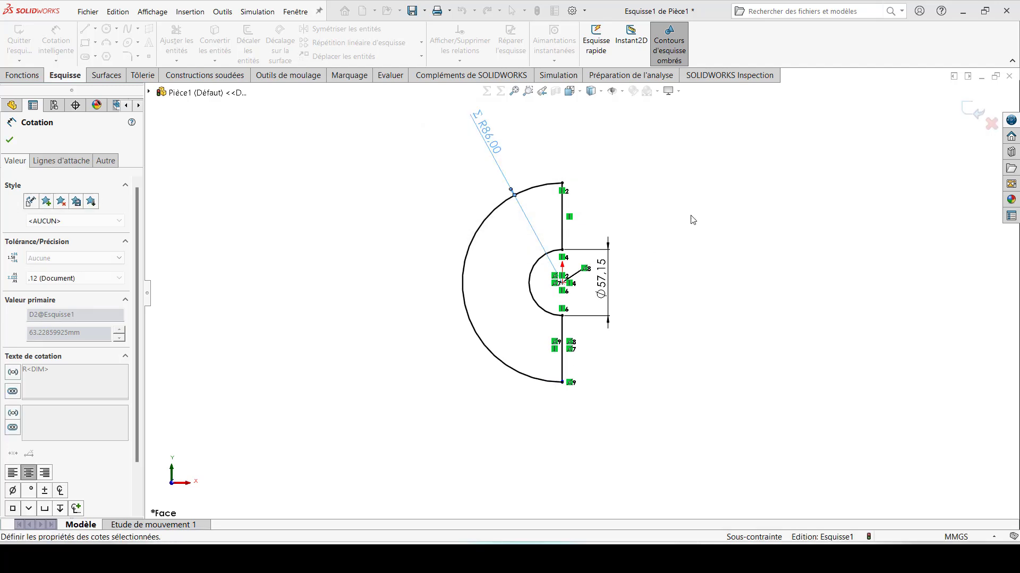
Draw a long vertical line tangent to the outer arc's leftmost point, extending above and below the arc.
left_click(86, 31)
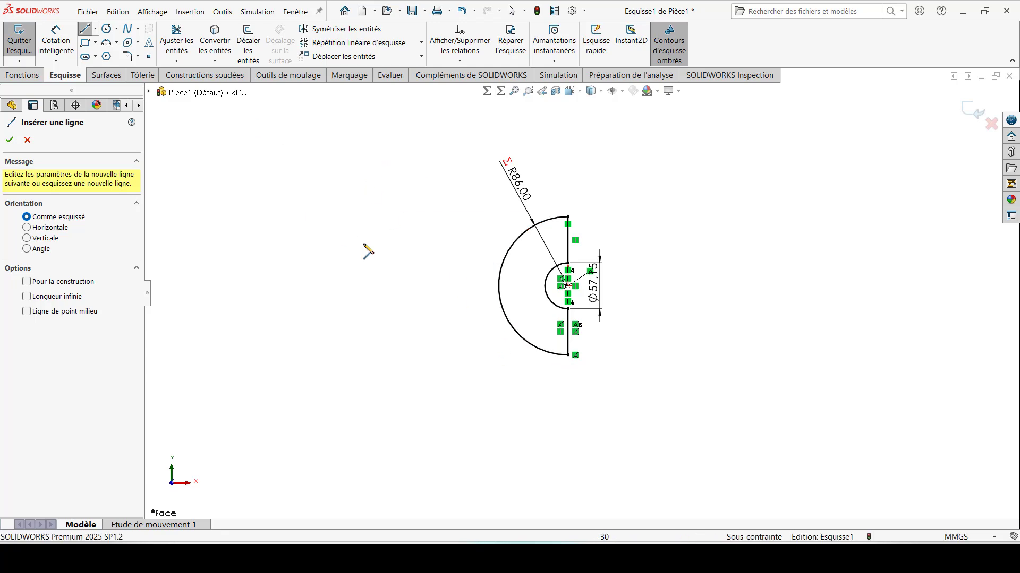
key("alt+Tab")
key("alt+Tab")
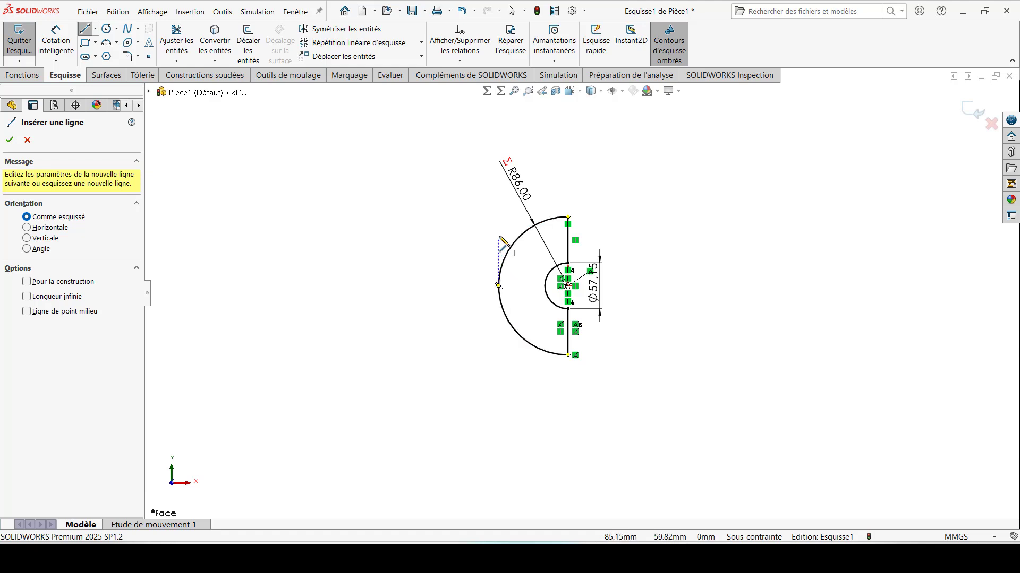
left_click_drag(498, 224, 498, 417)
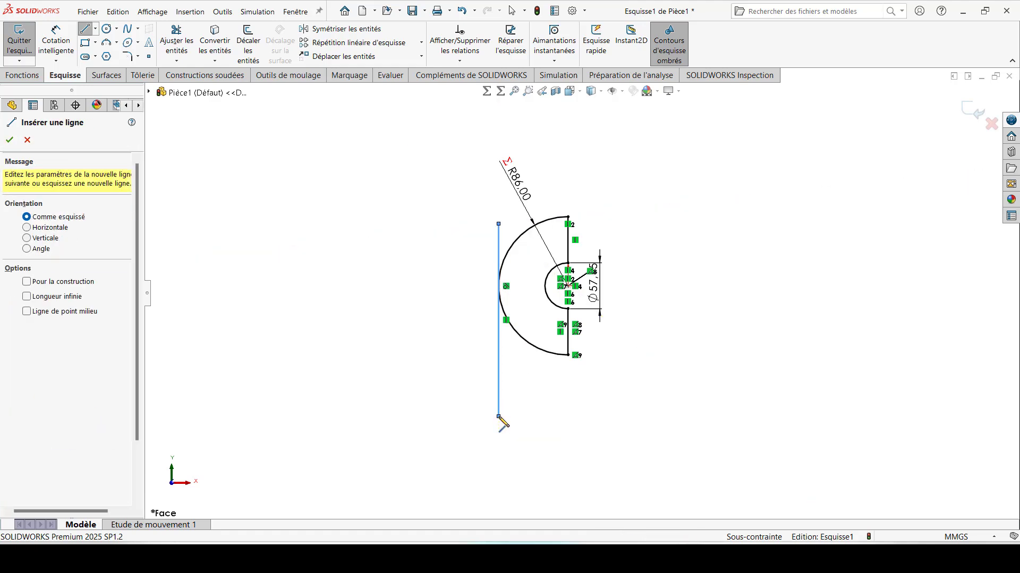
key("Escape")
Try to trim the upper part of the tangent line together with the outer arc.
left_click(176, 37)
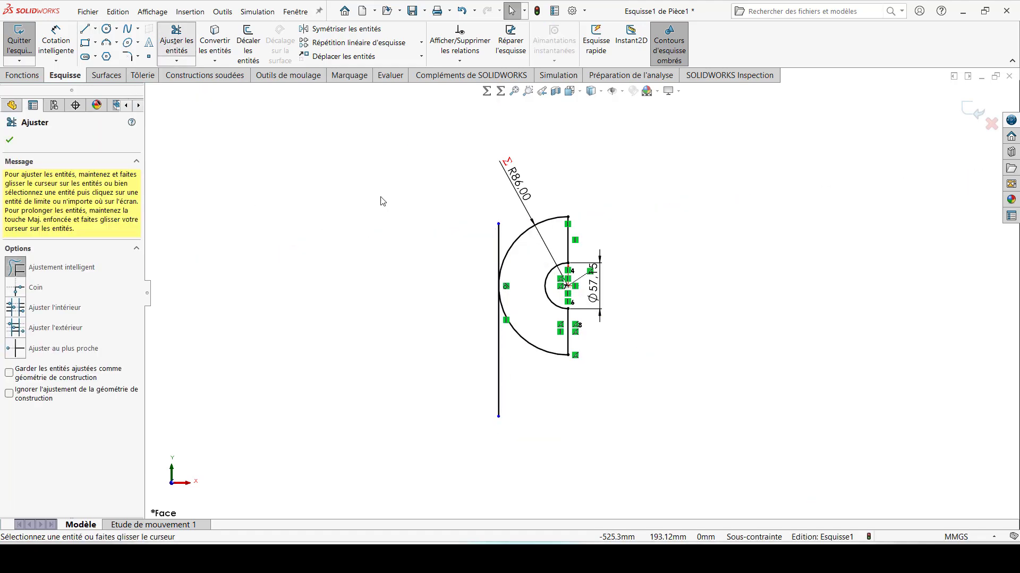
left_click_drag(489, 254, 520, 248)
key("Escape")
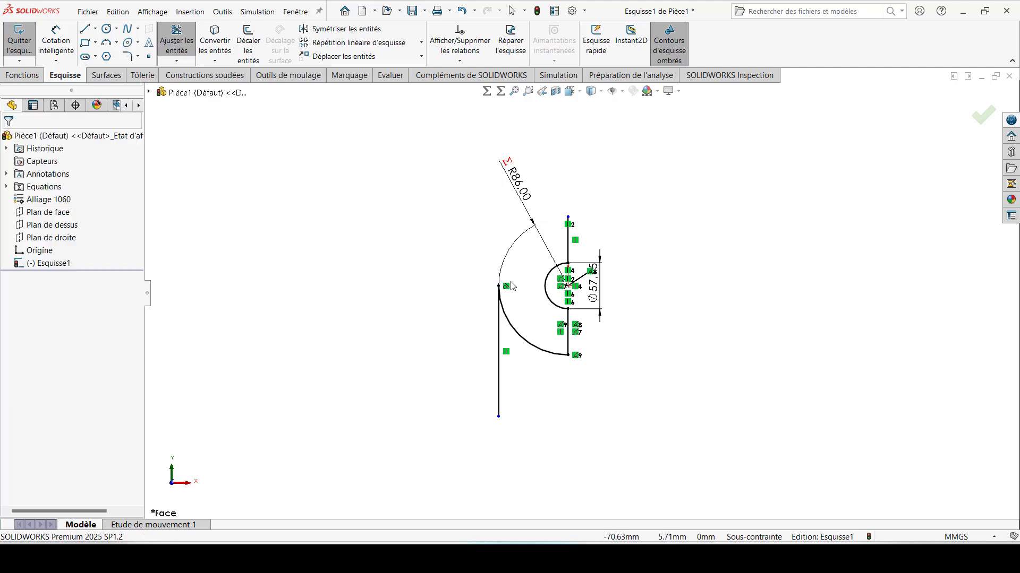
key("ctrl+z")
Trim the tangent line above its tangent point and remove the lower quarter of the outer arc.
left_click(193, 45)
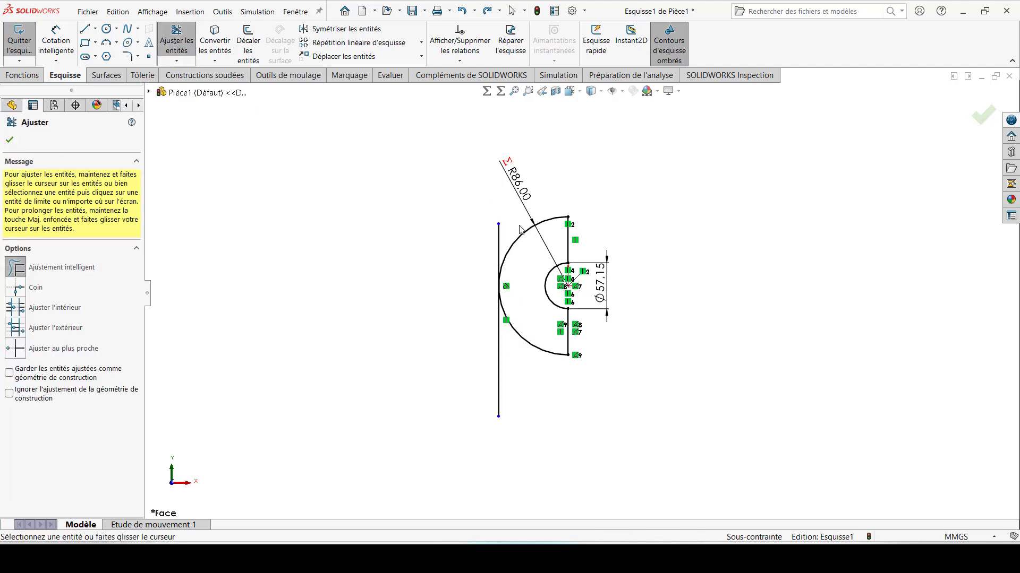
left_click_drag(520, 229, 494, 248)
left_click_drag(538, 307, 534, 359)
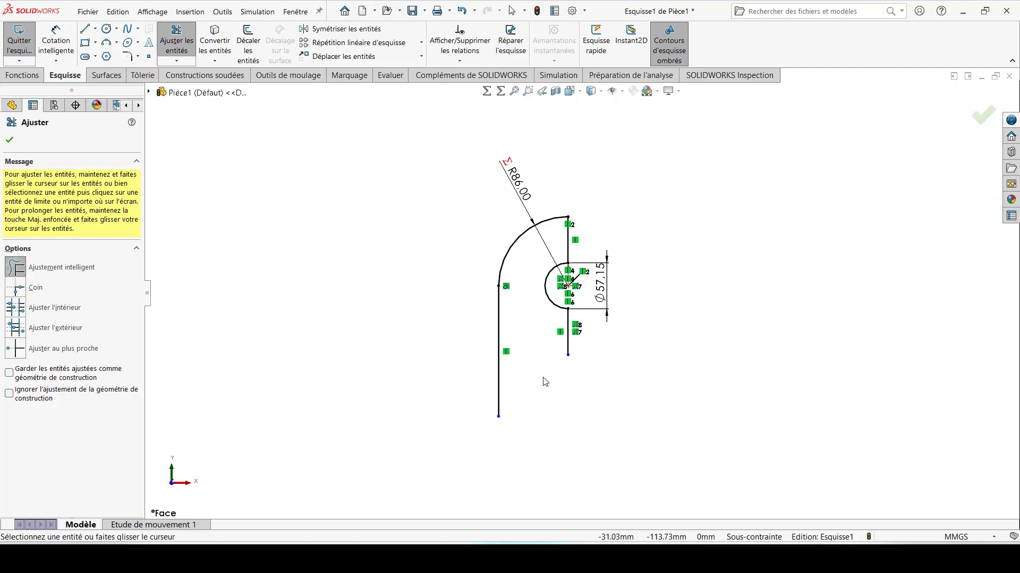
Extend the lower vertical line under the inner arc down to about 146 mm below the origin.
key("alt+Tab")
key("alt+Tab")
left_click(85, 28)
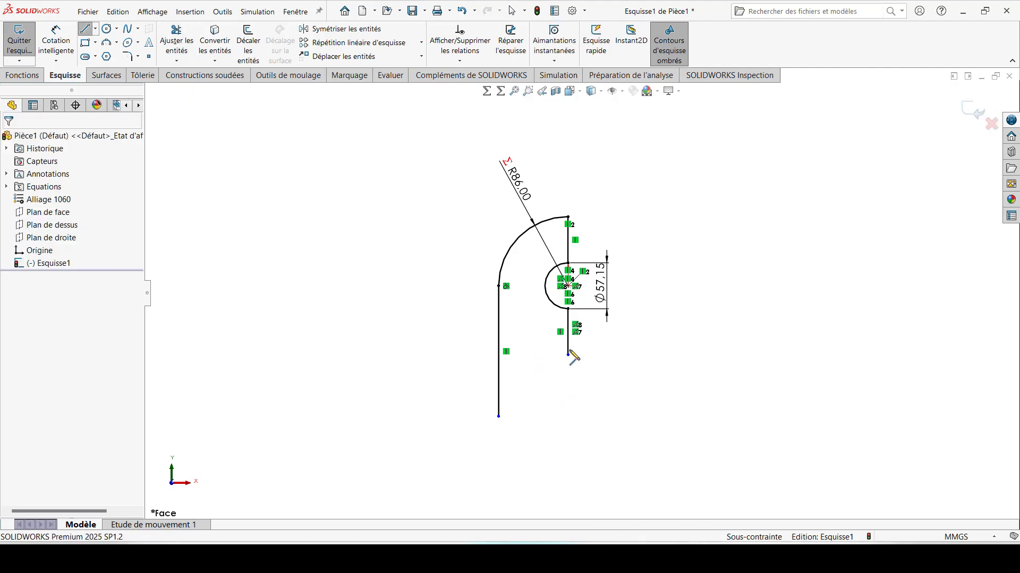
key("Escape")
left_click_drag(568, 355, 569, 403)
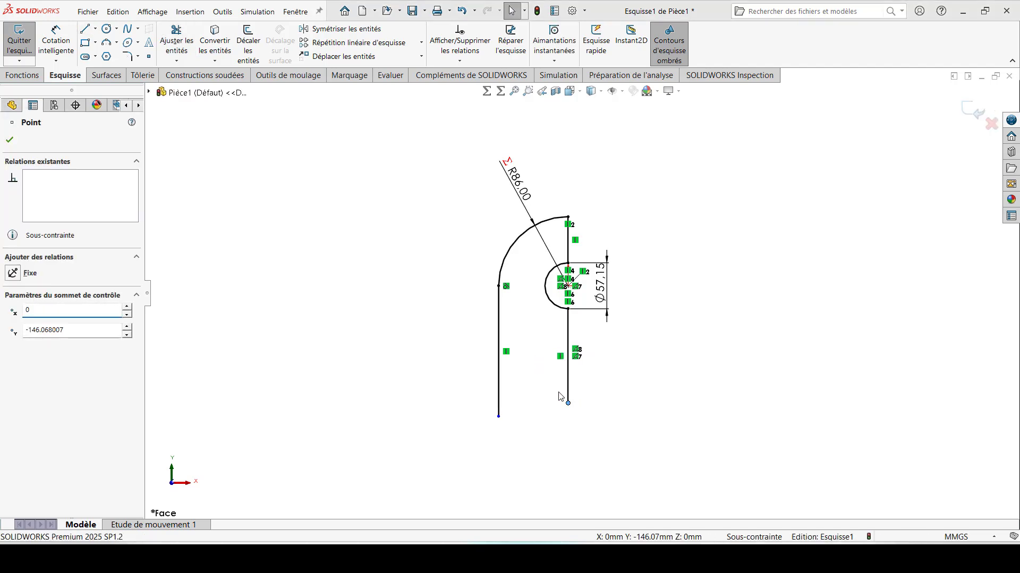
Draw a horizontal line about 24 mm leftward from the lower vertical line's end, then a diagonal up to the tangent line.
key("alt+Tab")
key("alt+Tab")
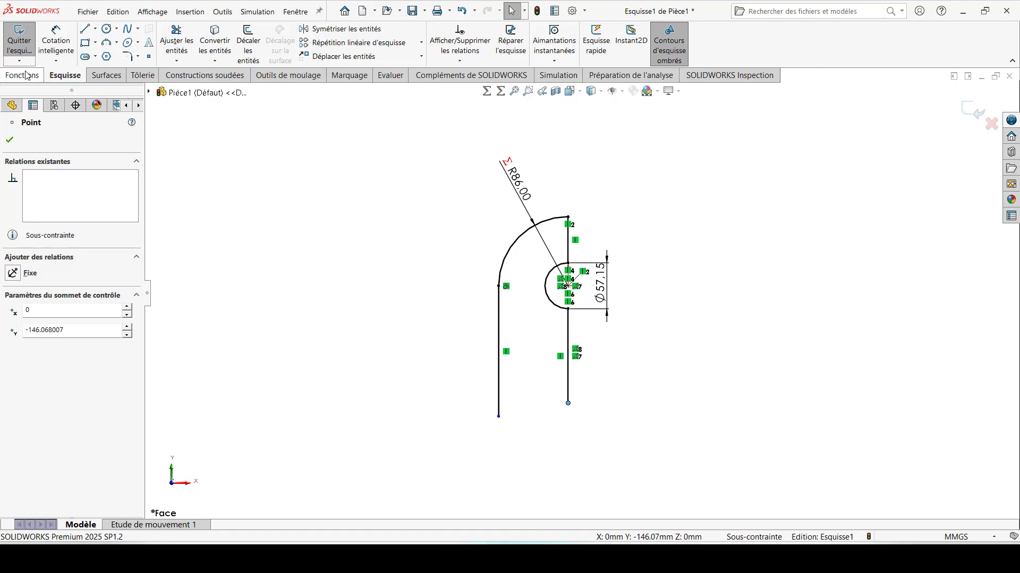
left_click(83, 30)
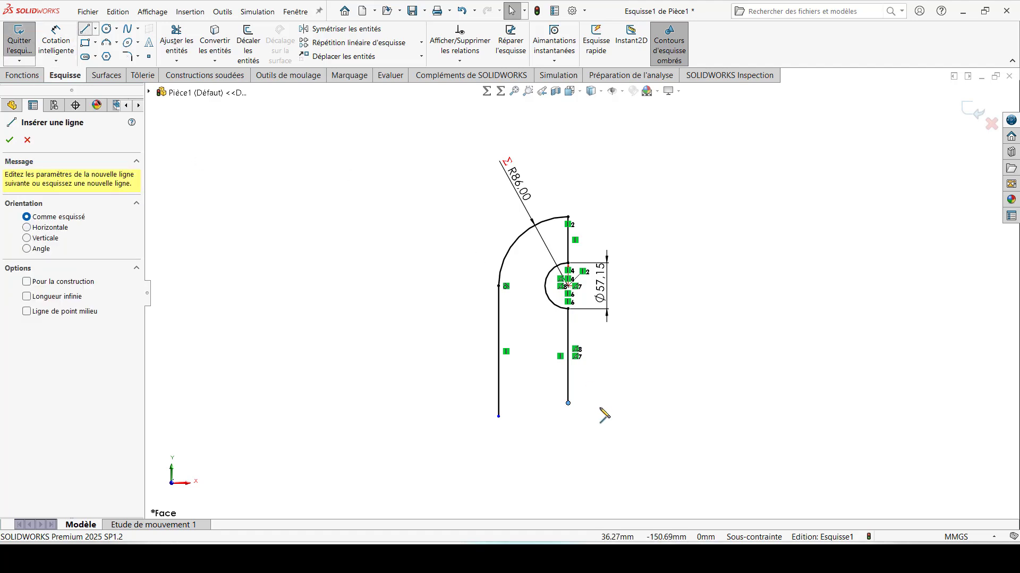
left_click(568, 403)
left_click(549, 404)
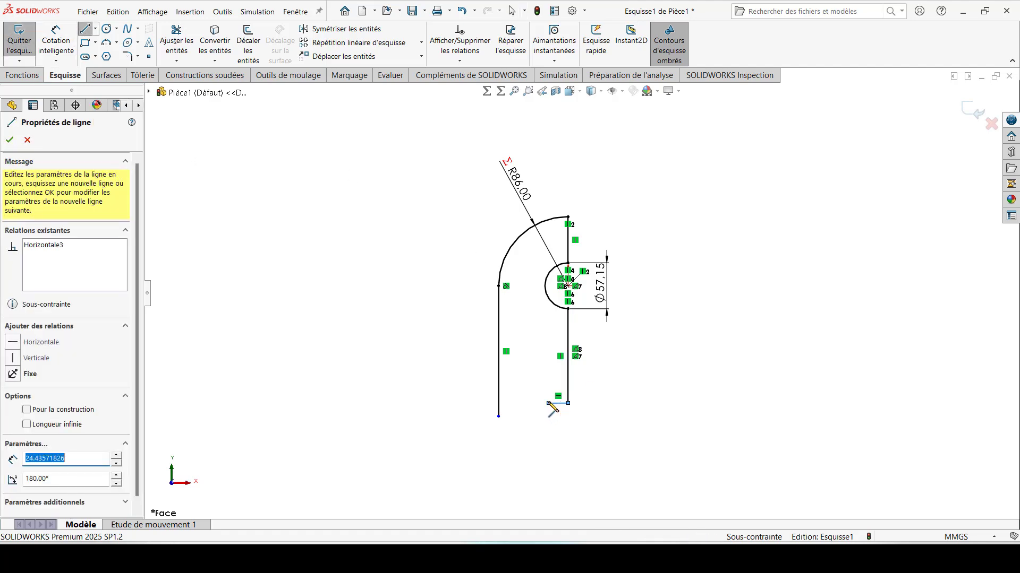
key("alt+Tab")
key("alt+Tab")
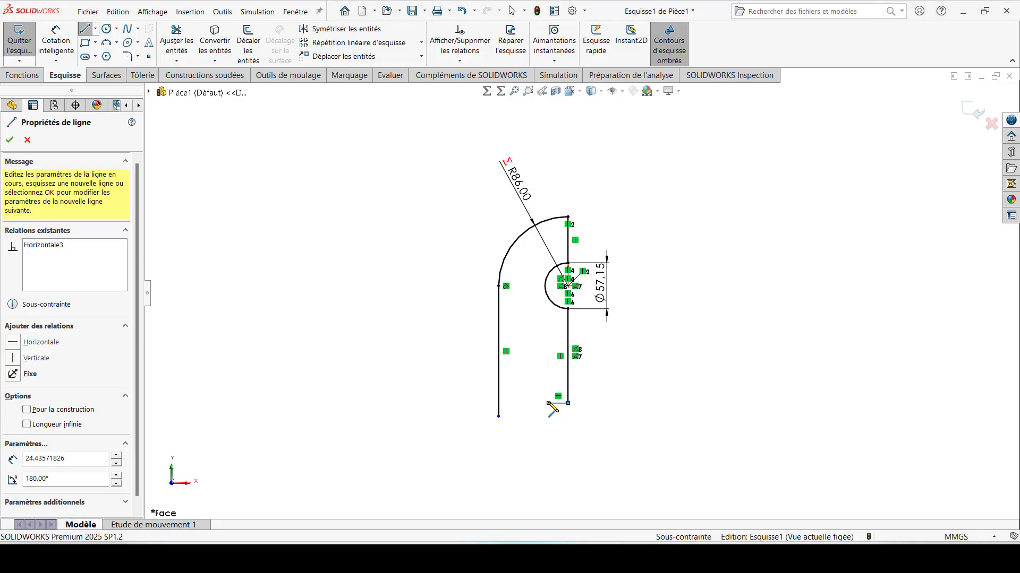
double_click(498, 357)
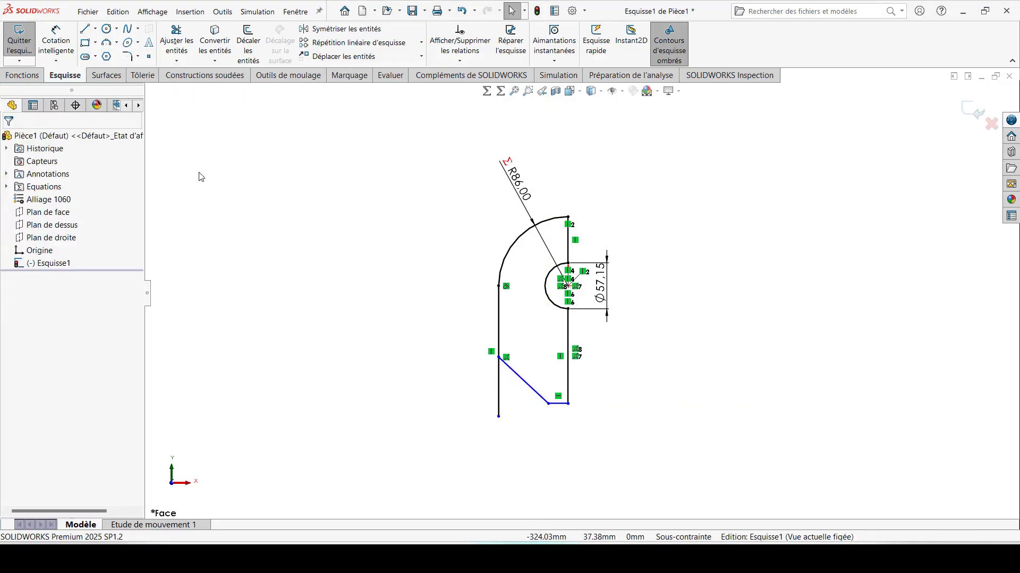
Trim the excess of the left vertical line below the diagonal to close the profile.
left_click(176, 40)
left_click_drag(486, 376, 512, 390)
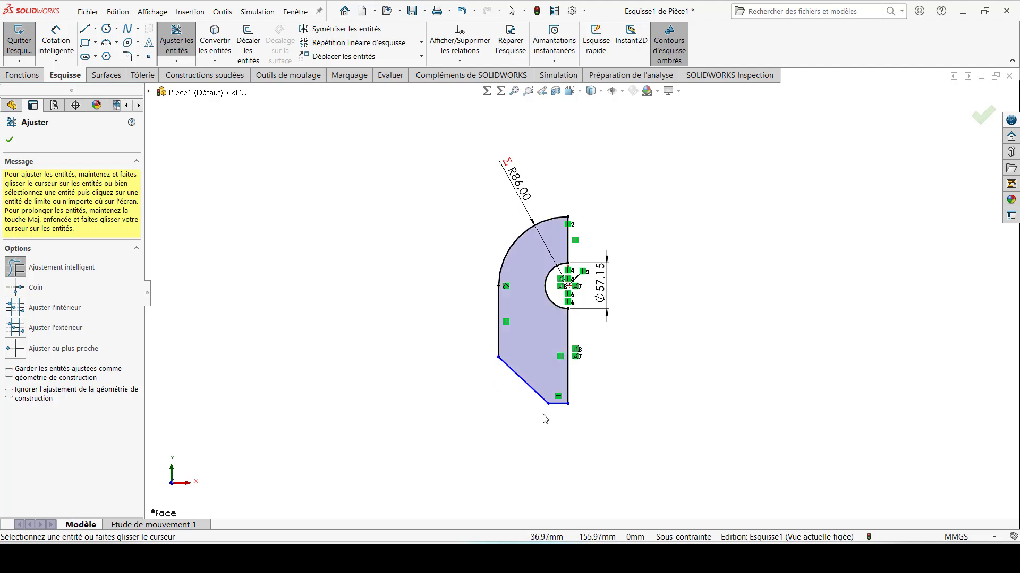
scroll(547, 409, "down", 3)
scroll(546, 348, "up", 3)
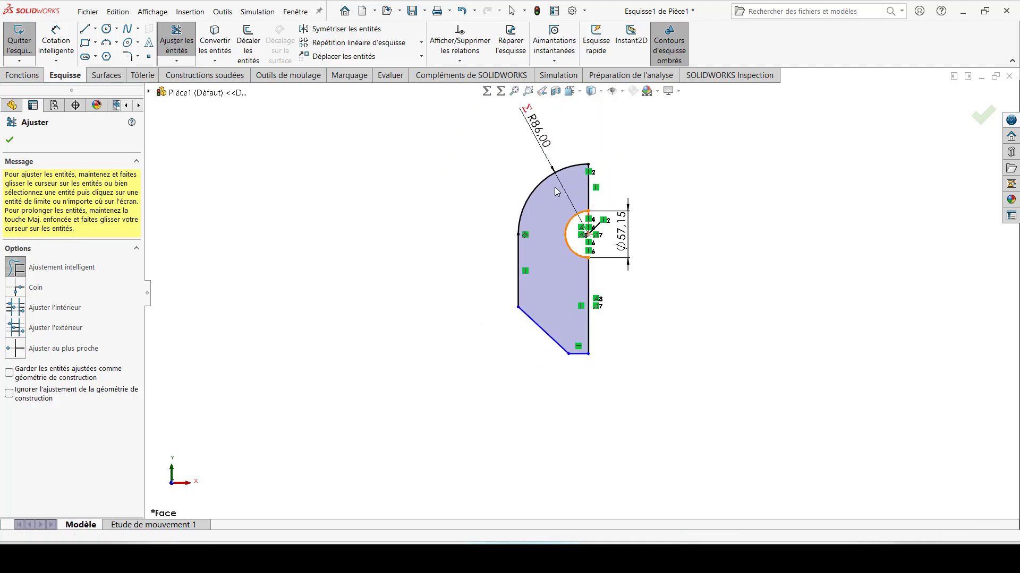
left_click(60, 46)
key("alt+Tab")
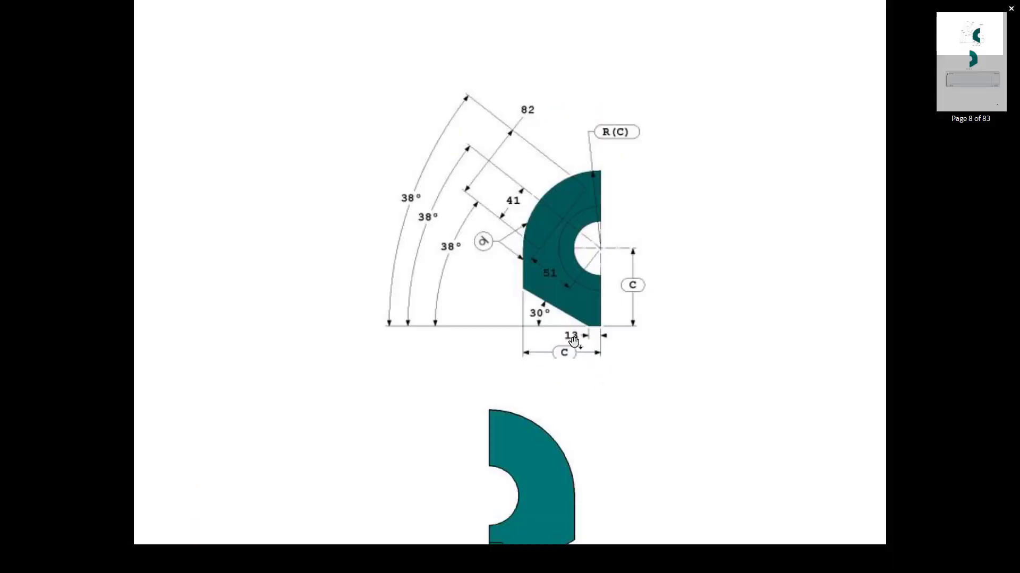
key("alt+Tab")
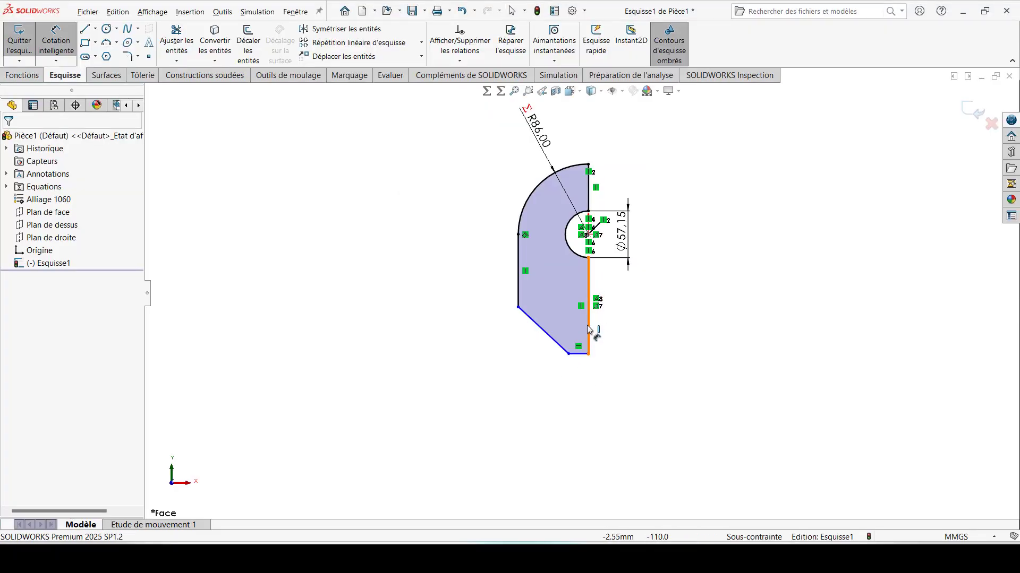
left_click(519, 289)
left_click(519, 302)
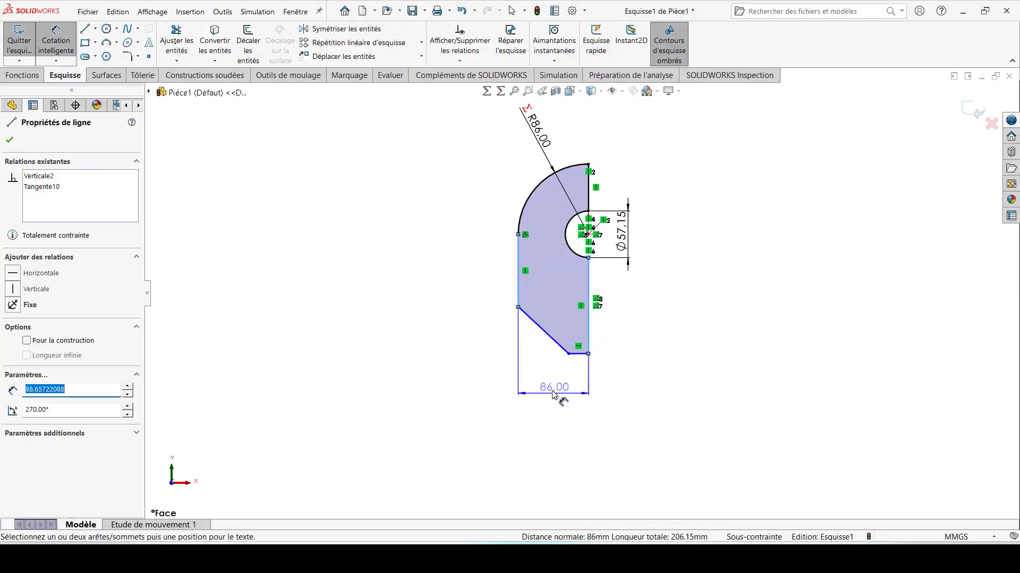
key("Escape")
Dimension the angle between the diagonal and the short bottom line at 30°, as in the reference drawing.
key("alt+Tab")
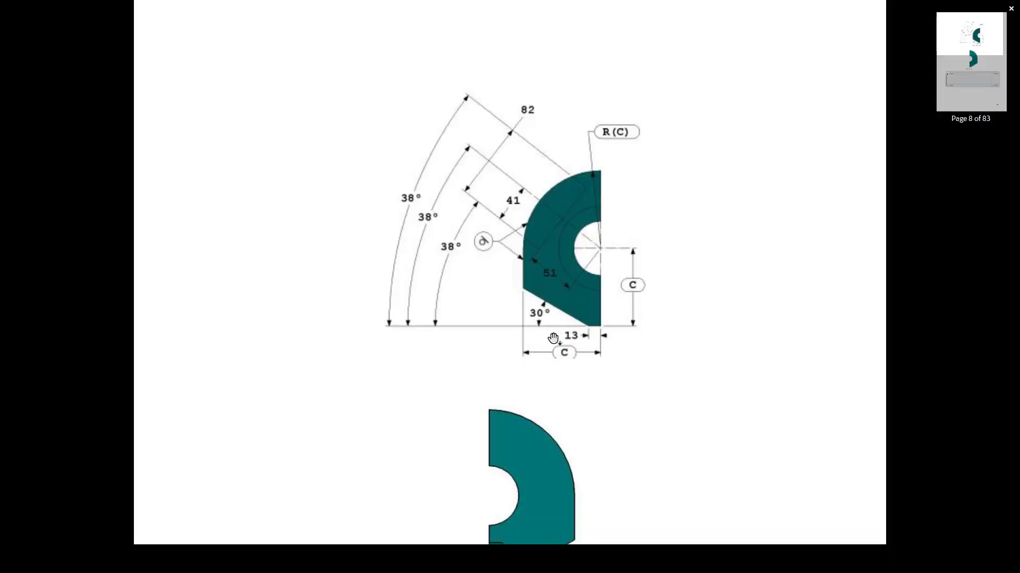
key("alt+Tab")
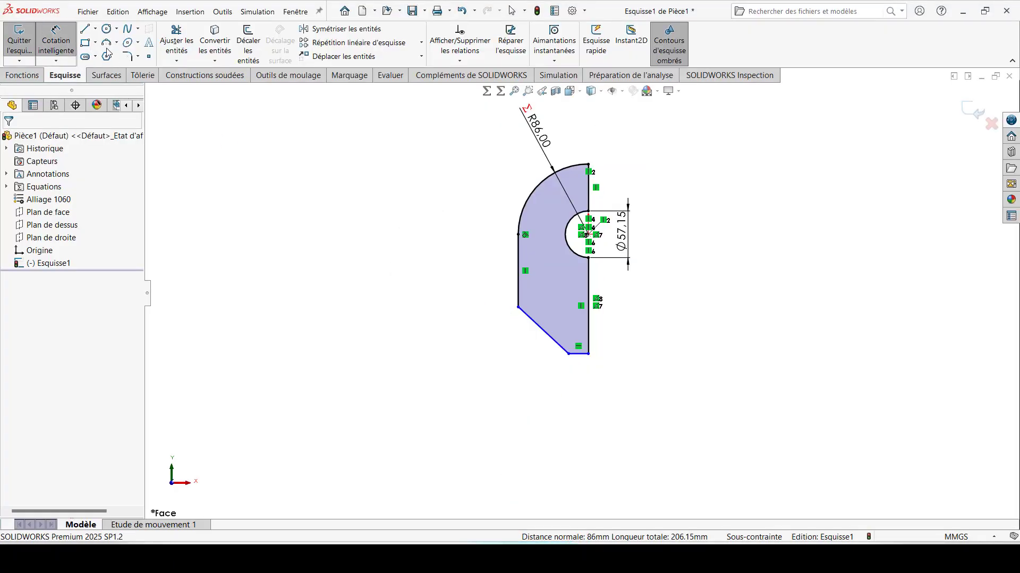
left_click(56, 39)
left_click(579, 354)
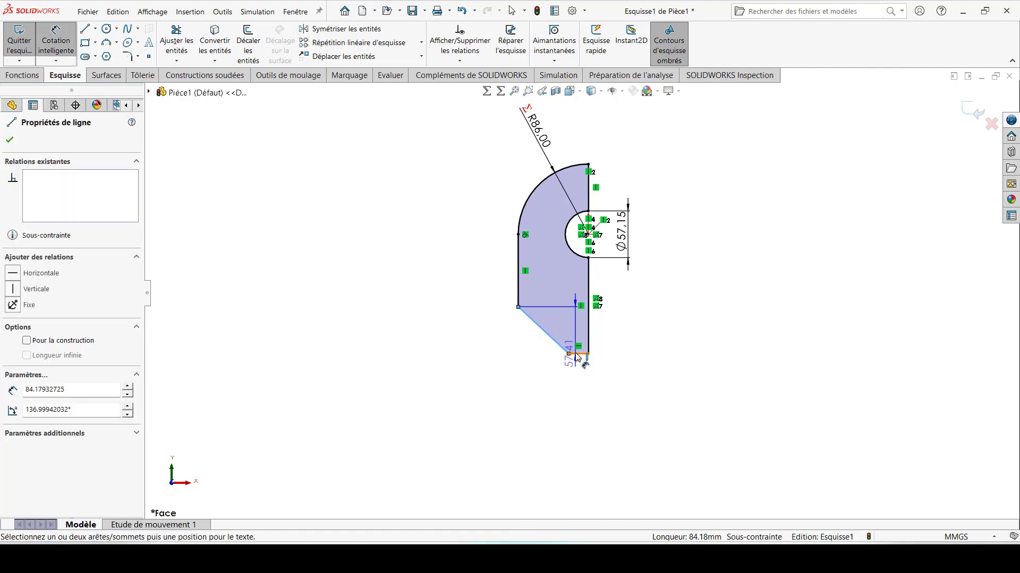
left_click(544, 331)
left_click(519, 342)
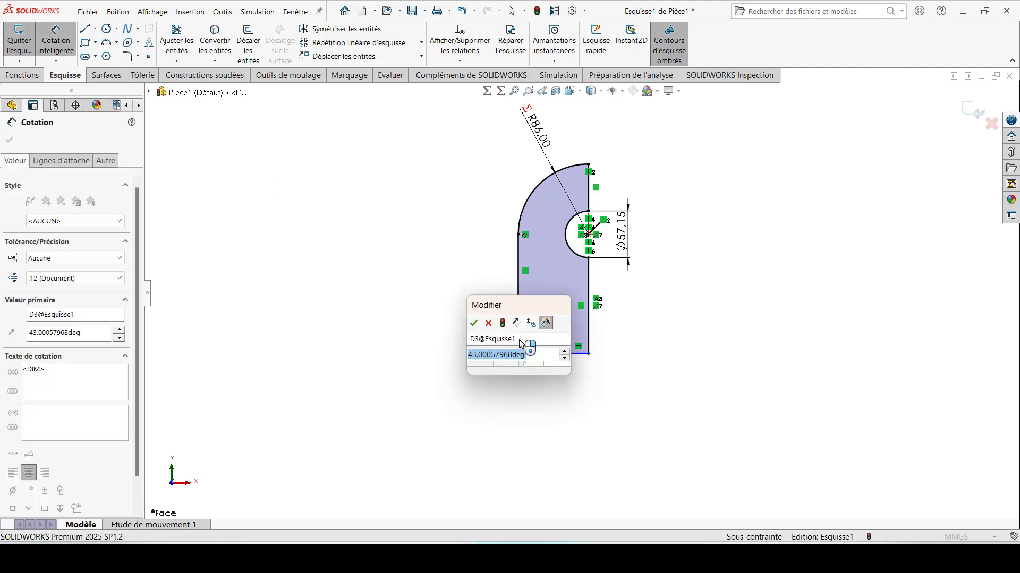
key("Return")
Dimension the short horizontal bottom line's length at 13 mm, following the reference drawing.
key("alt+Tab")
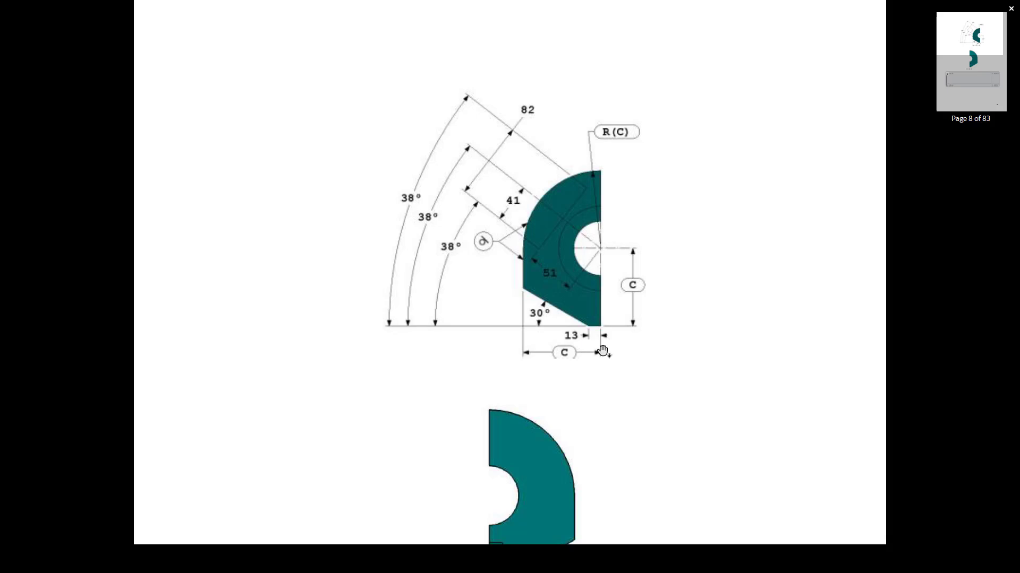
key("alt+Tab")
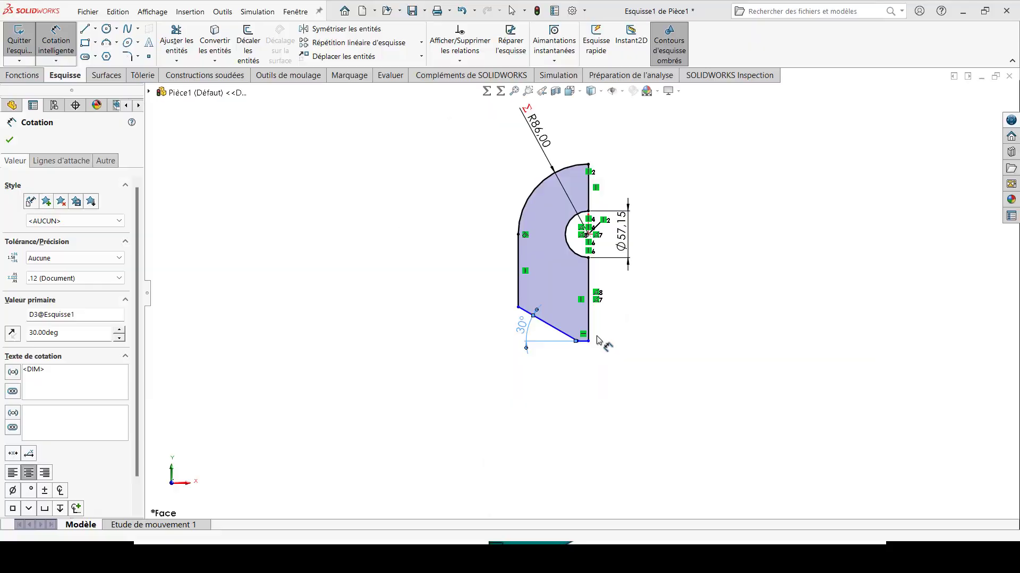
left_click(582, 341)
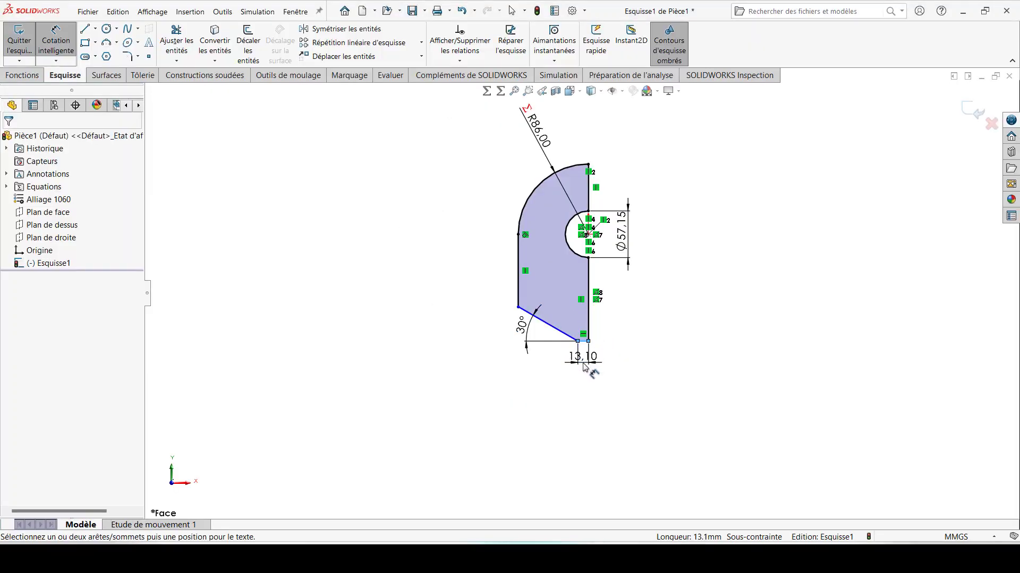
left_click(584, 367)
key("Return")
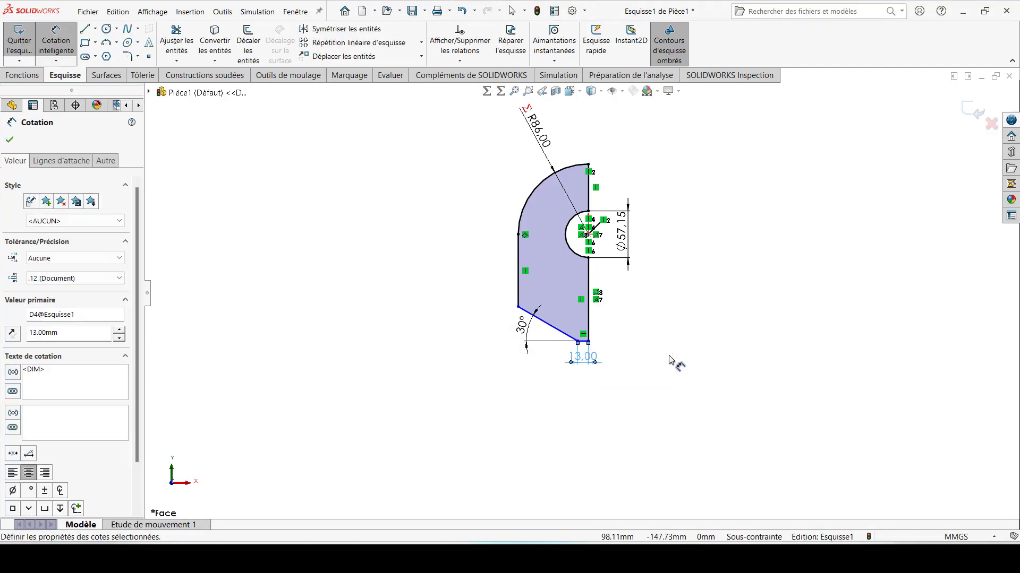
Dimension the vertical distance from the semicircular hole's centre to the short bottom line with the global variable equation =C.
key("Escape")
key("alt+Tab")
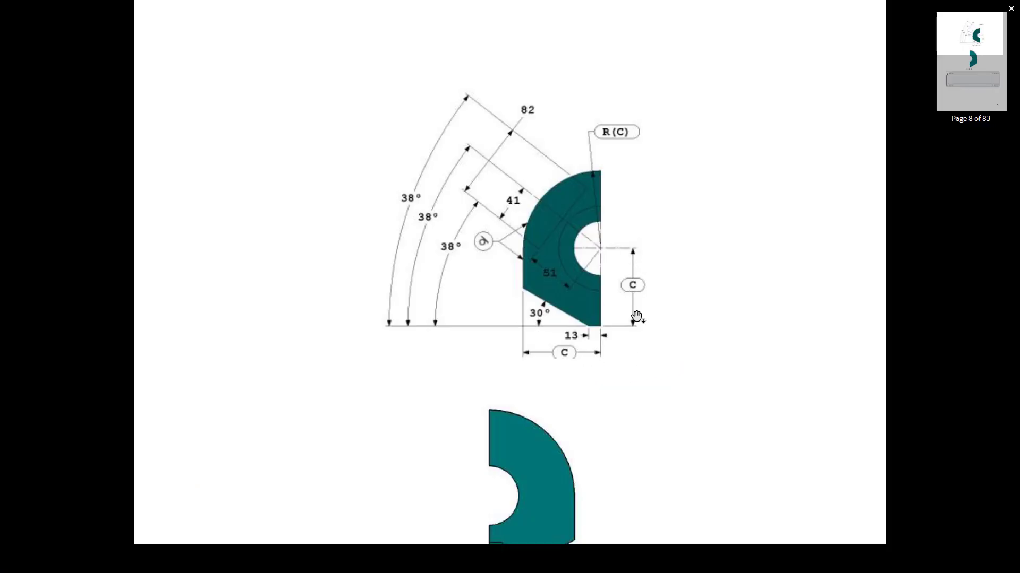
key("alt+Tab")
left_click(572, 251)
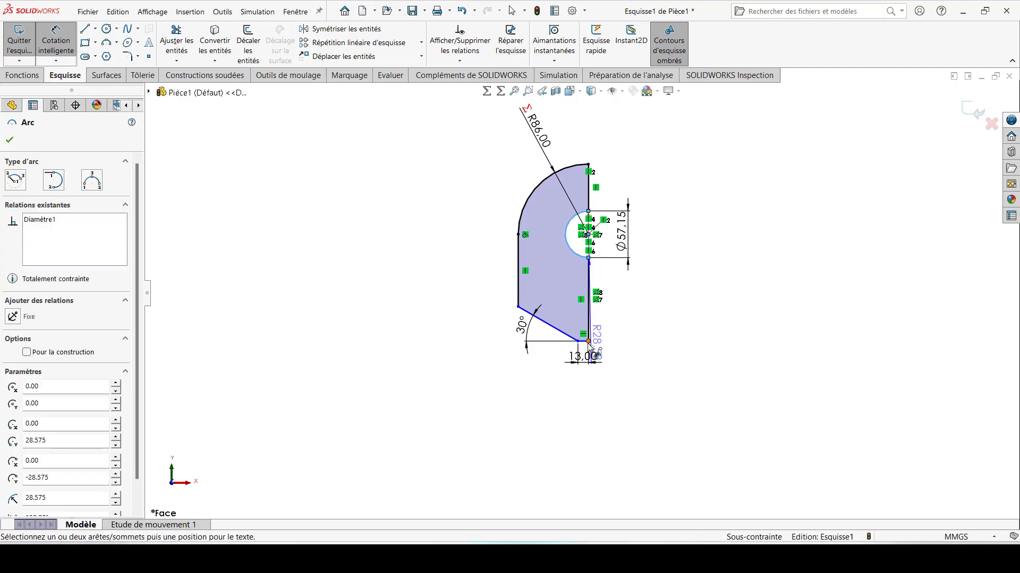
left_click(583, 341)
left_click(649, 310)
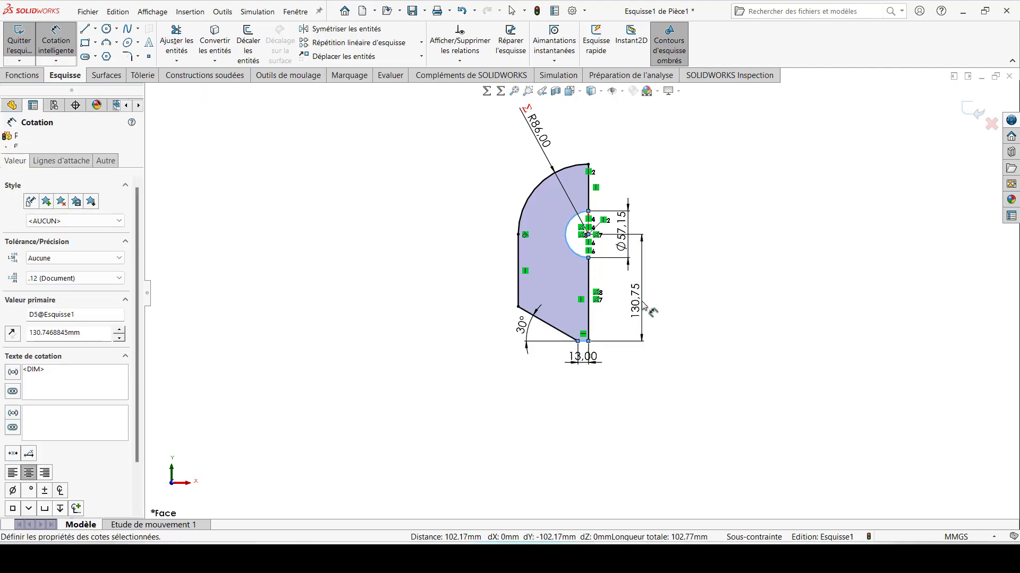
type("+")
key("BackSpace")
type("=C")
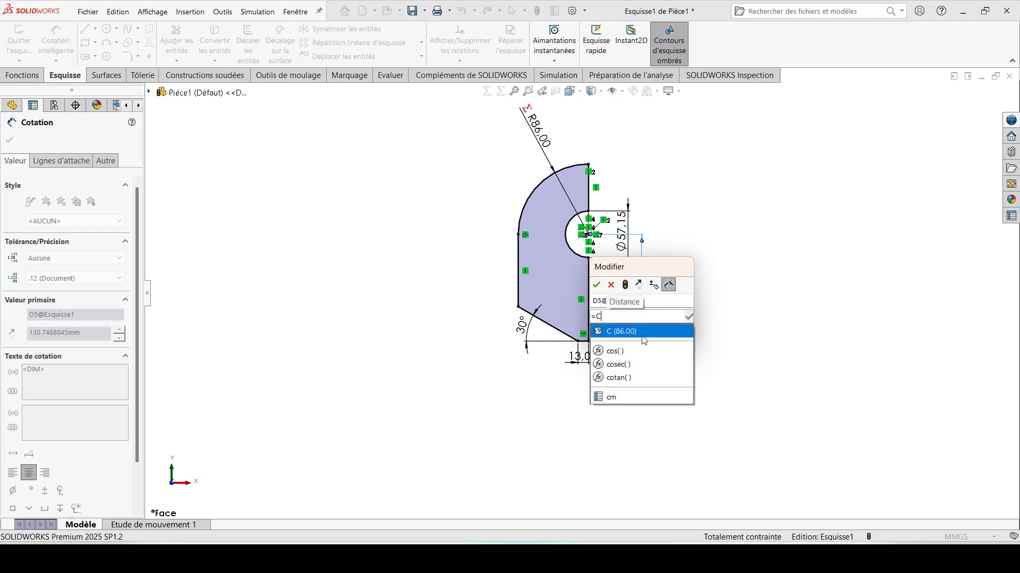
left_click(642, 334)
left_click(596, 284)
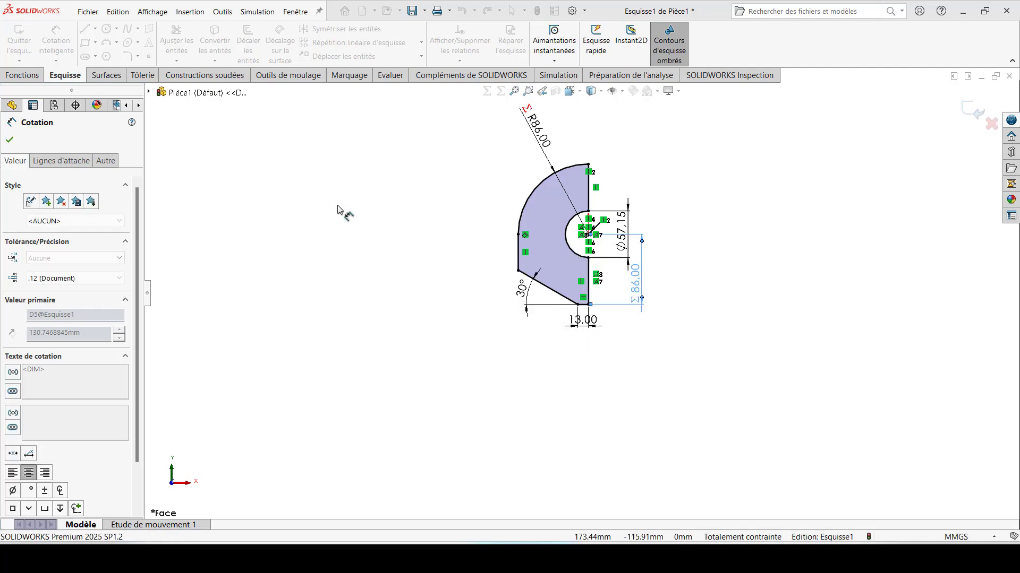
left_click(10, 139)
Start an extruded boss from the half-rounded profile and set its end condition to mid-plane (Plan milieu).
scroll(584, 257, "up", 3)
scroll(595, 259, "down", 3)
scroll(595, 258, "down", 1)
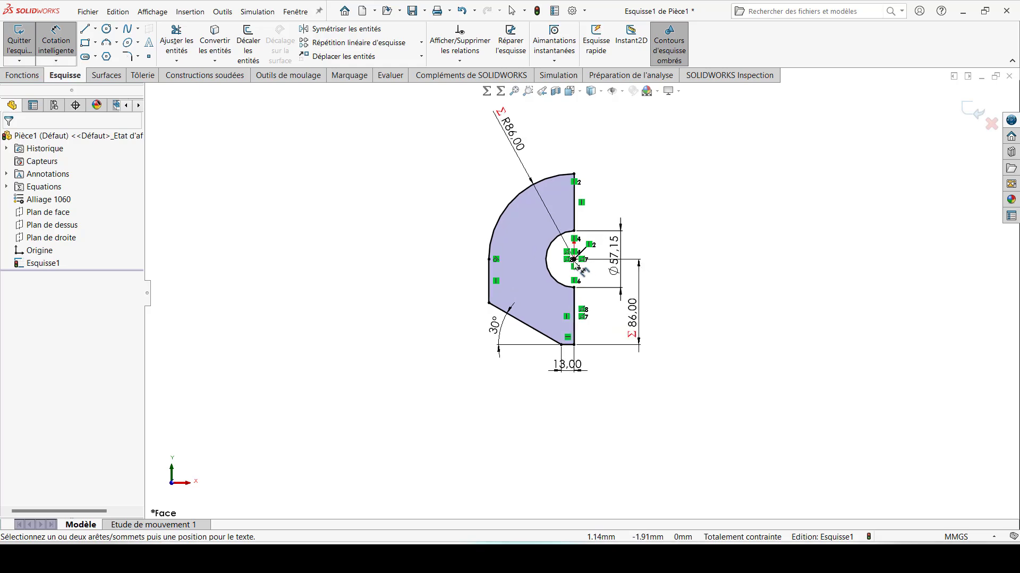
key("alt+Tab")
key("alt+Tab")
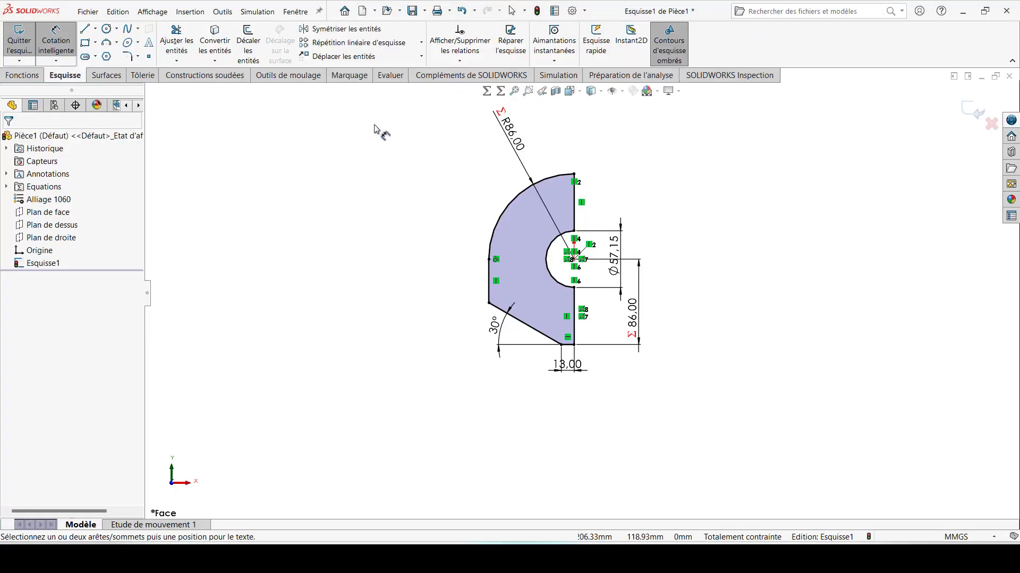
left_click(22, 76)
left_click(26, 40)
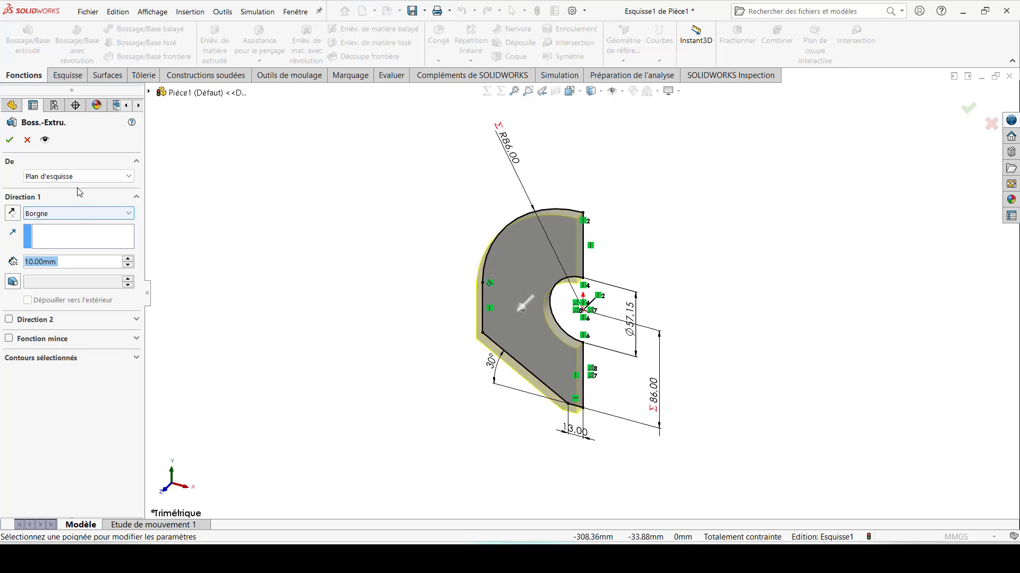
left_click(66, 214)
left_click(53, 270)
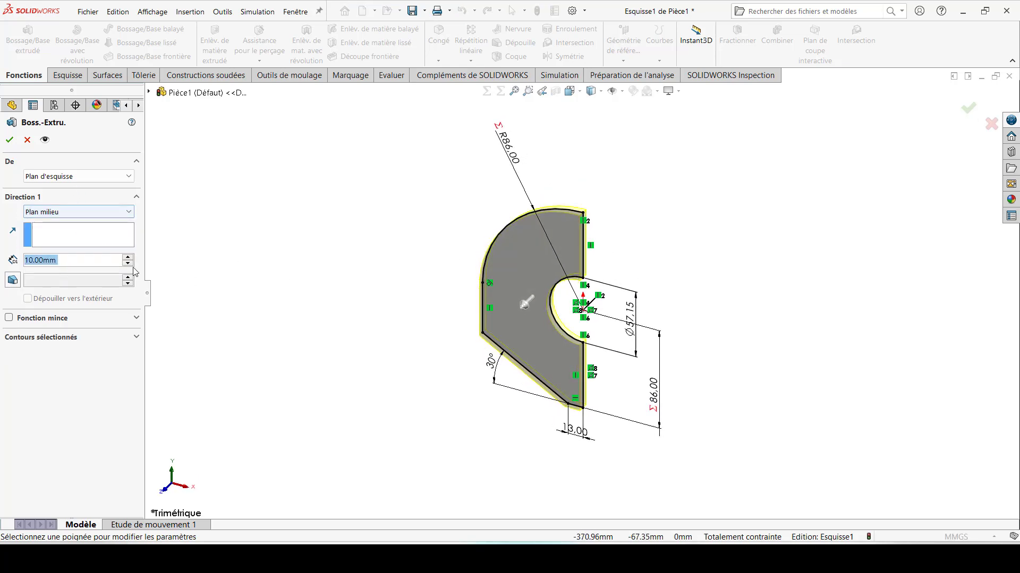
Link the boss extrusion's depth to the global variable with =A, following the reference drawing, and create the feature.
key("alt+Tab")
scroll(539, 289, "up", 10)
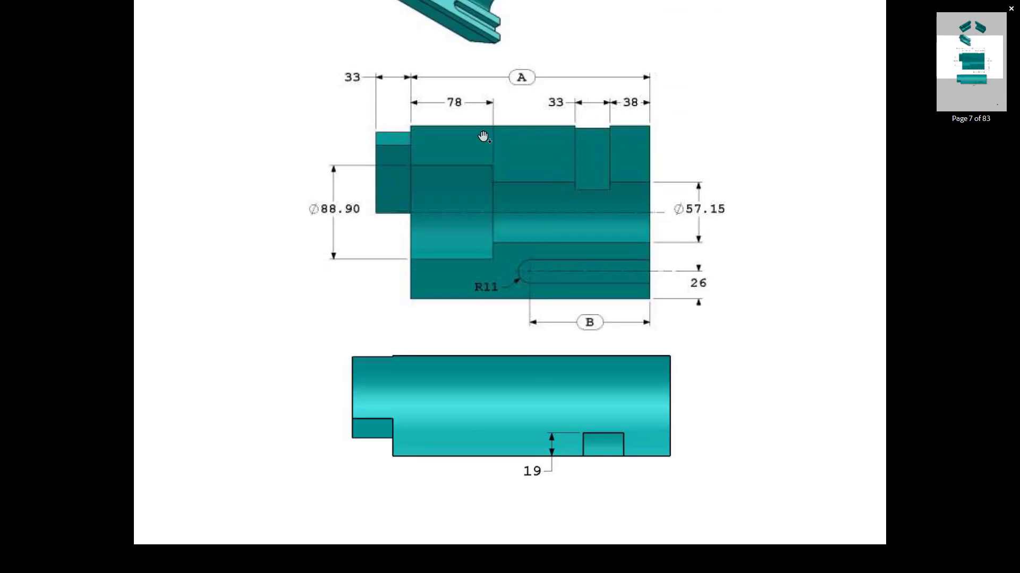
key("alt+Tab")
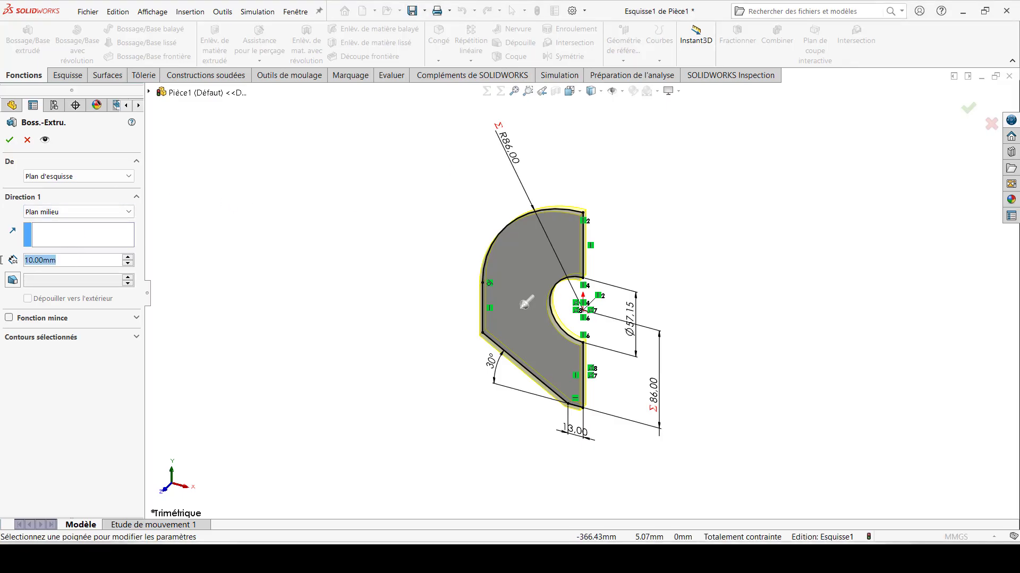
type("+")
key("BackSpace")
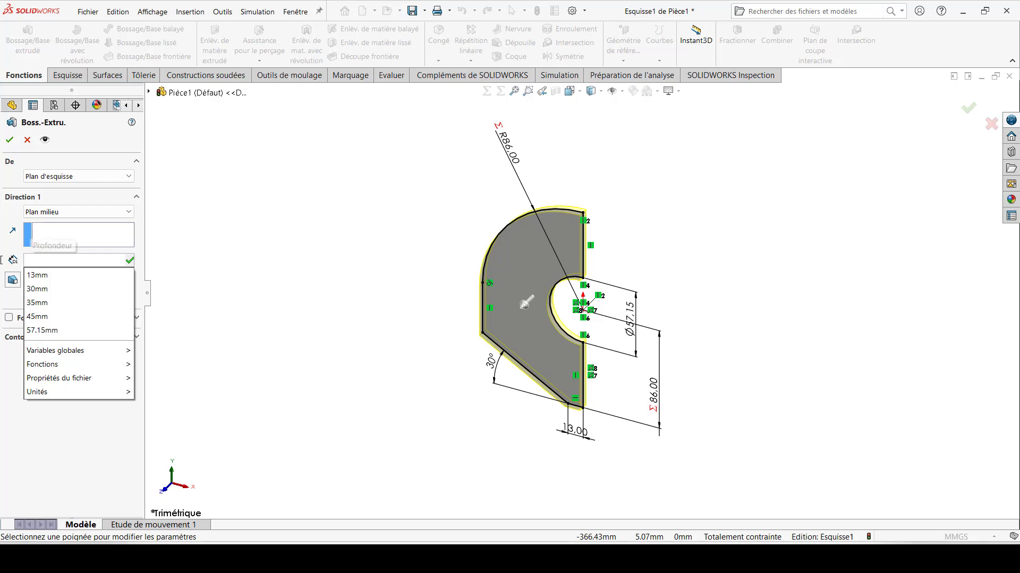
type("=A")
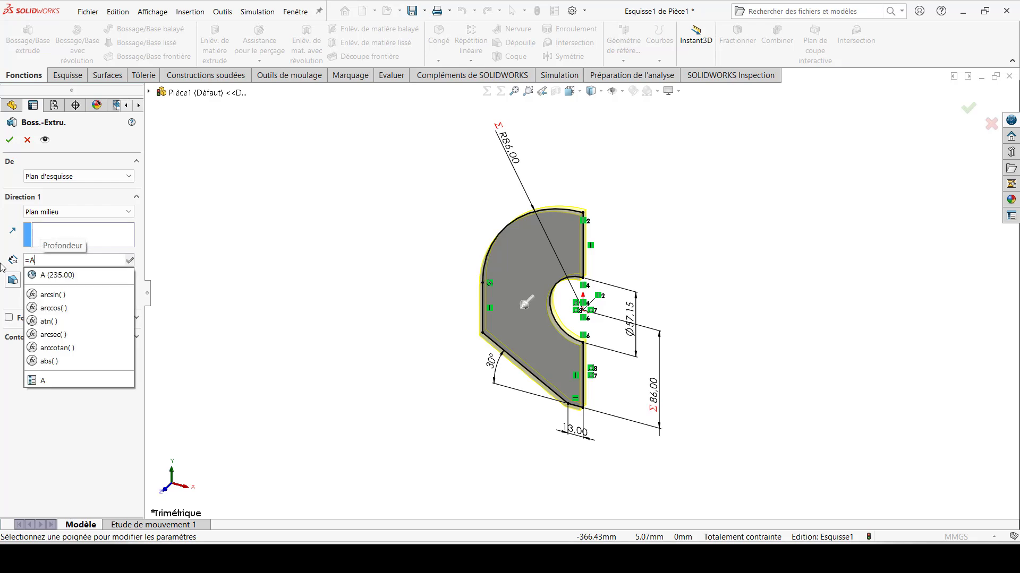
left_click(61, 277)
left_click(10, 140)
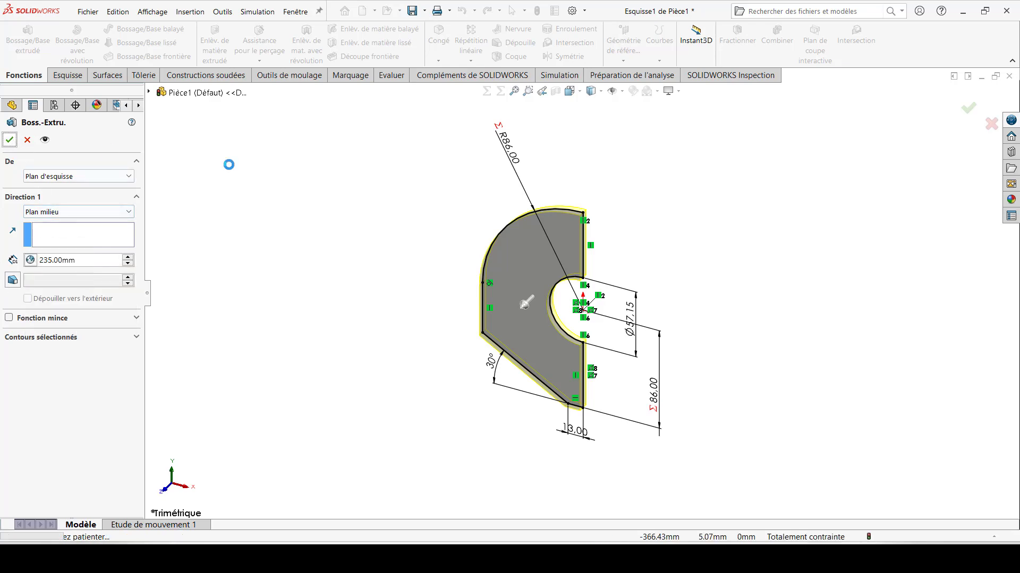
Examine the extruded body and the page 7 reference views for the larger bore, slot and notch dimensions.
left_click(416, 207)
scroll(531, 291, "up", 4)
scroll(582, 282, "down", 1)
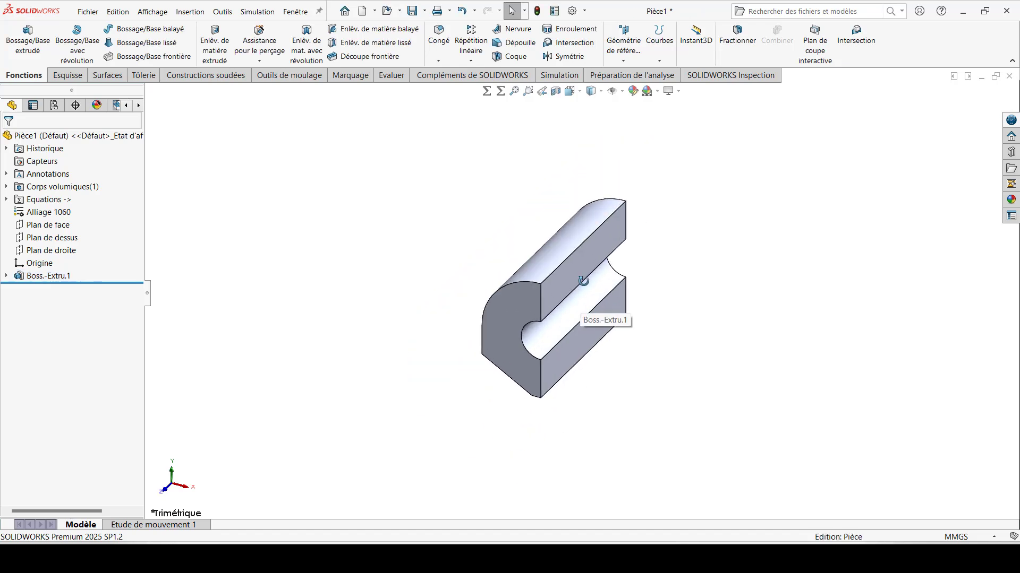
mouse_move(583, 282)
middle_mouse_down()
mouse_move(497, 153)
mouse_move(728, 227)
mouse_move(535, 225)
middle_mouse_up()
key("alt+Tab")
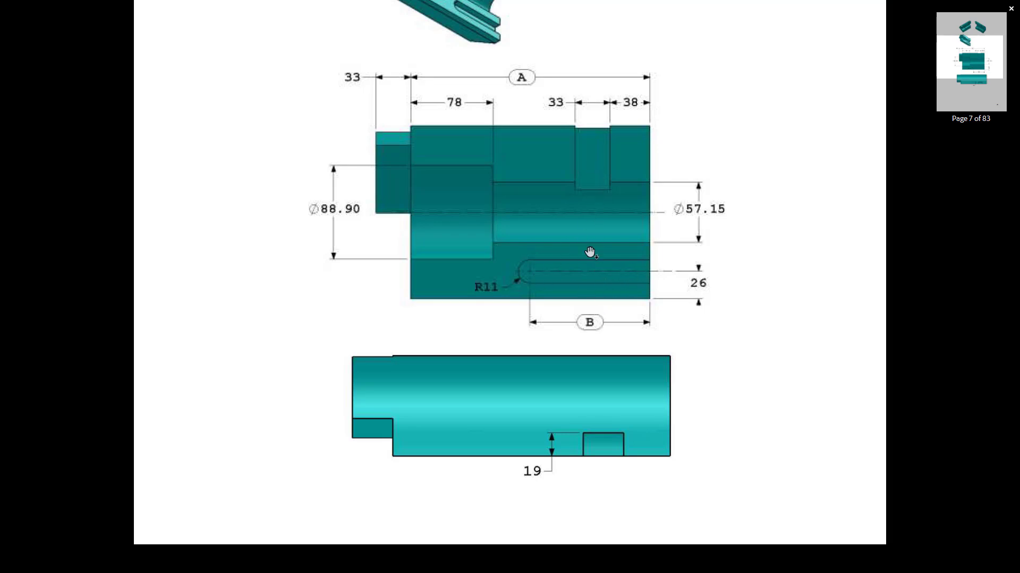
scroll(579, 277, "up", 3)
scroll(578, 276, "down", 2)
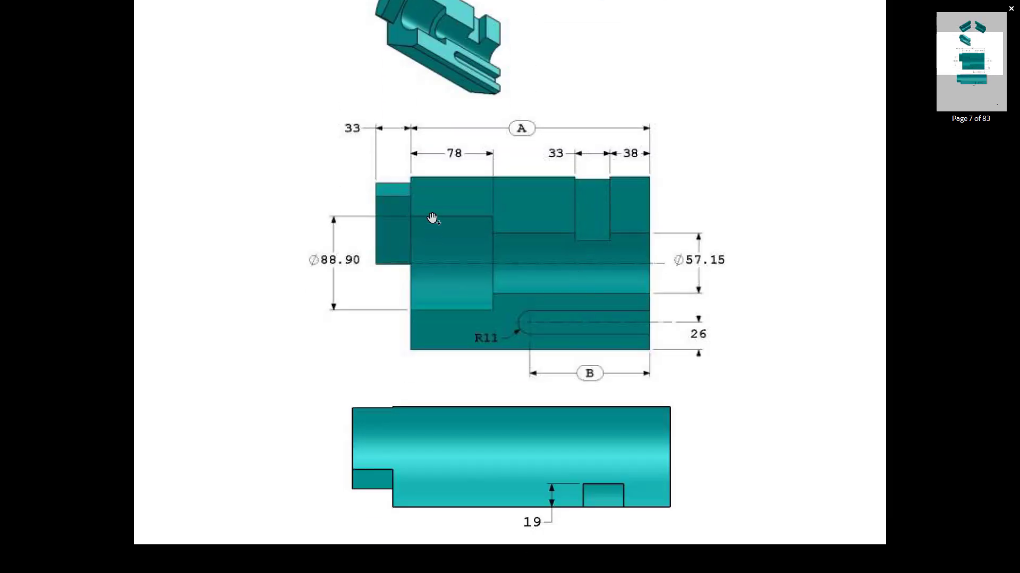
scroll(426, 236, "up", 1)
scroll(427, 239, "up", 4)
scroll(449, 239, "down", 3)
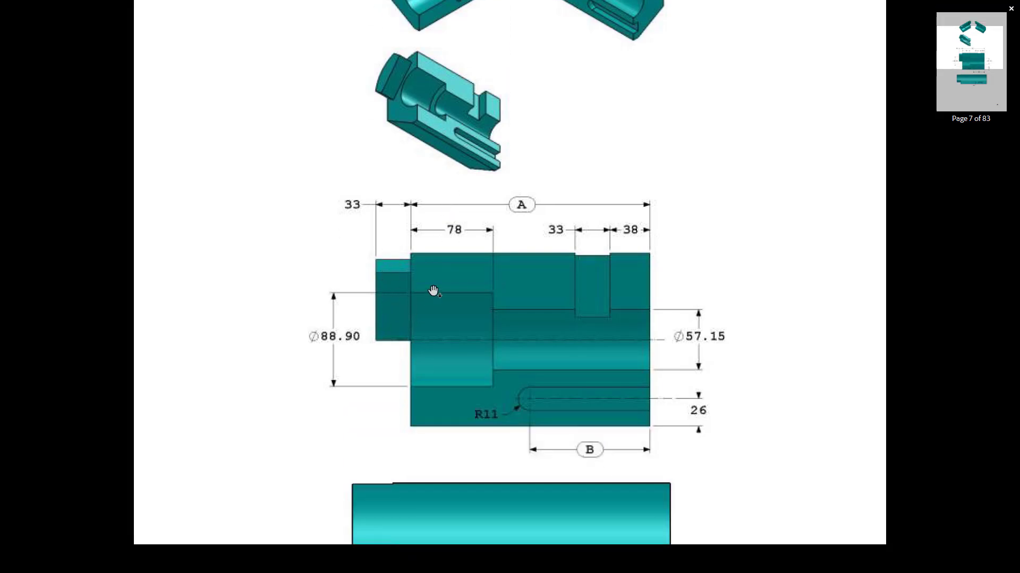
scroll(435, 289, "up", 3)
scroll(440, 287, "down", 8)
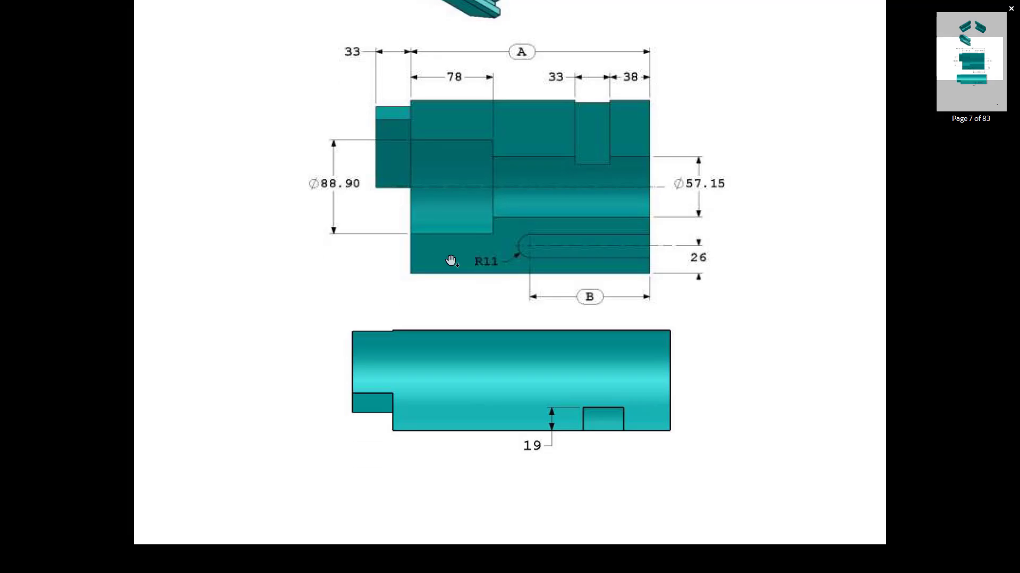
scroll(449, 249, "up", 1)
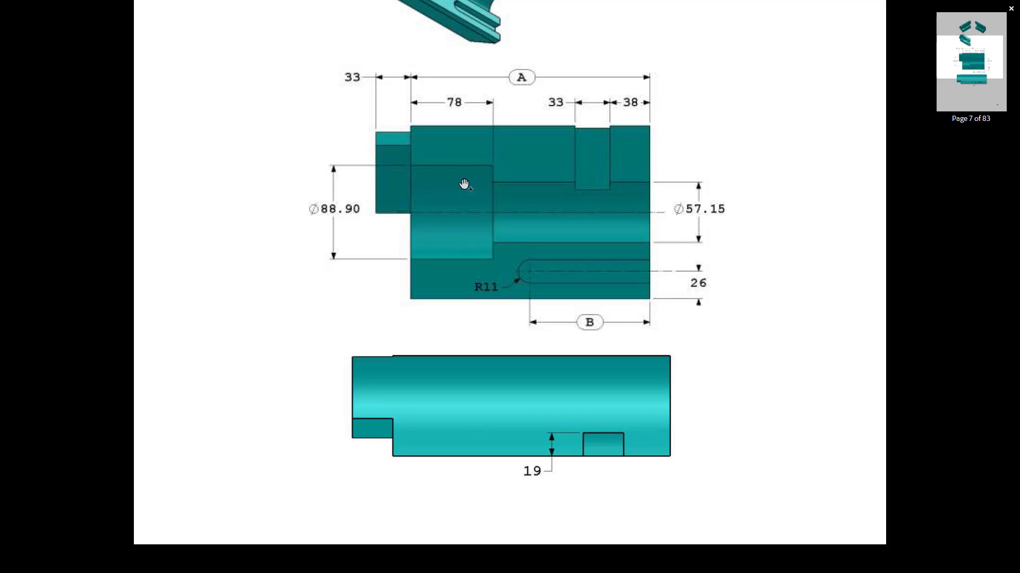
key("alt+Tab")
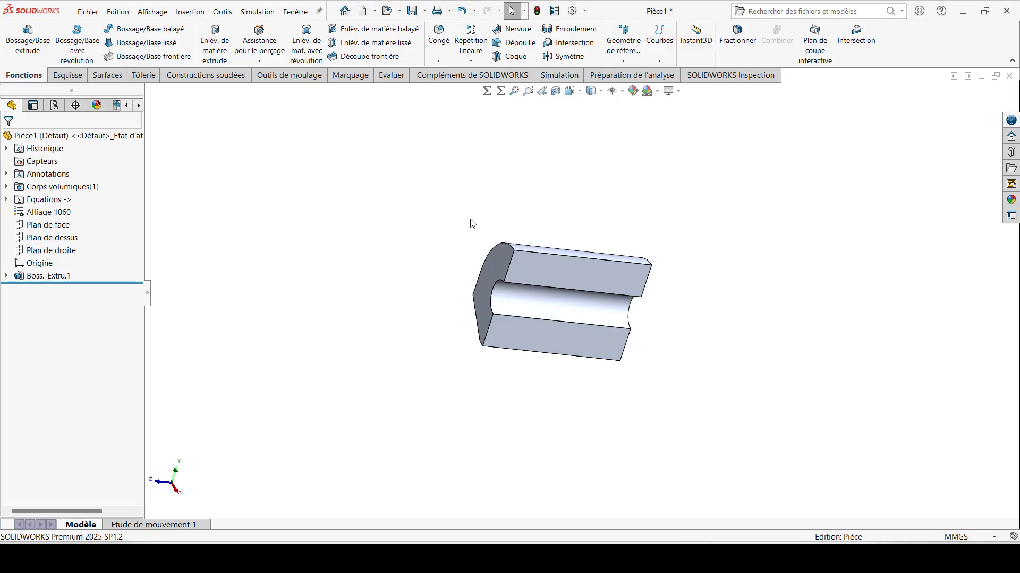
Sketch a circle about 104 mm in diameter, centred on the origin, on the body's half-rounded end face.
left_click(497, 265)
left_click(544, 233)
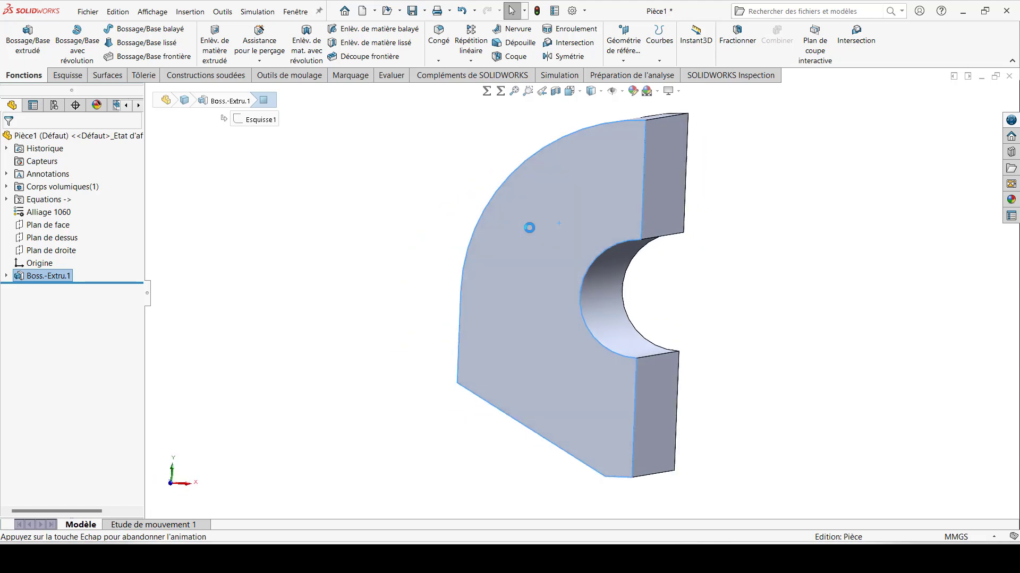
left_click(107, 29)
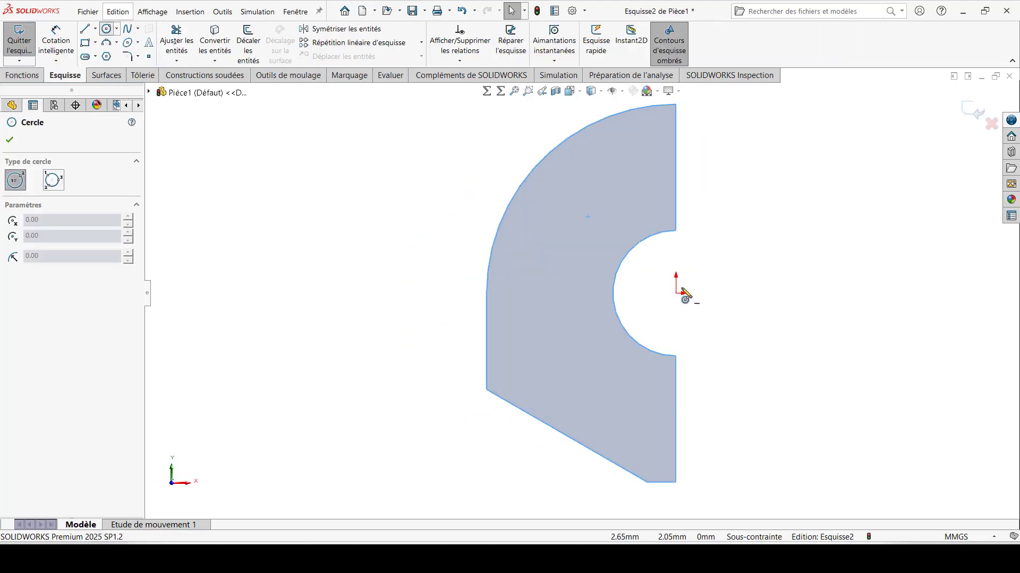
left_click(676, 293)
left_click(599, 243)
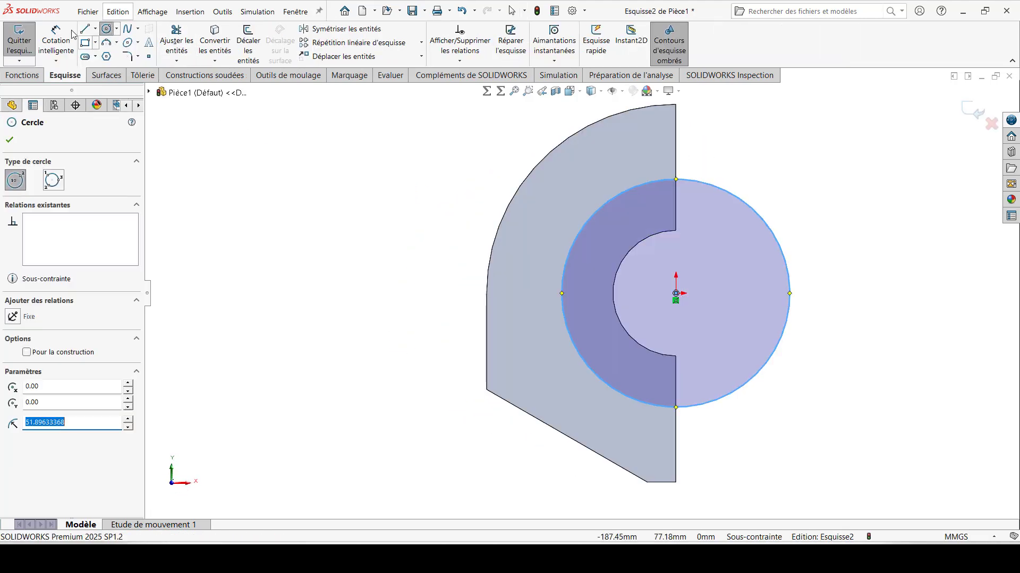
Dimension the circle's diameter at 88.9 mm, following the reference drawing.
key("Escape")
key("alt+Tab")
key("alt+Tab")
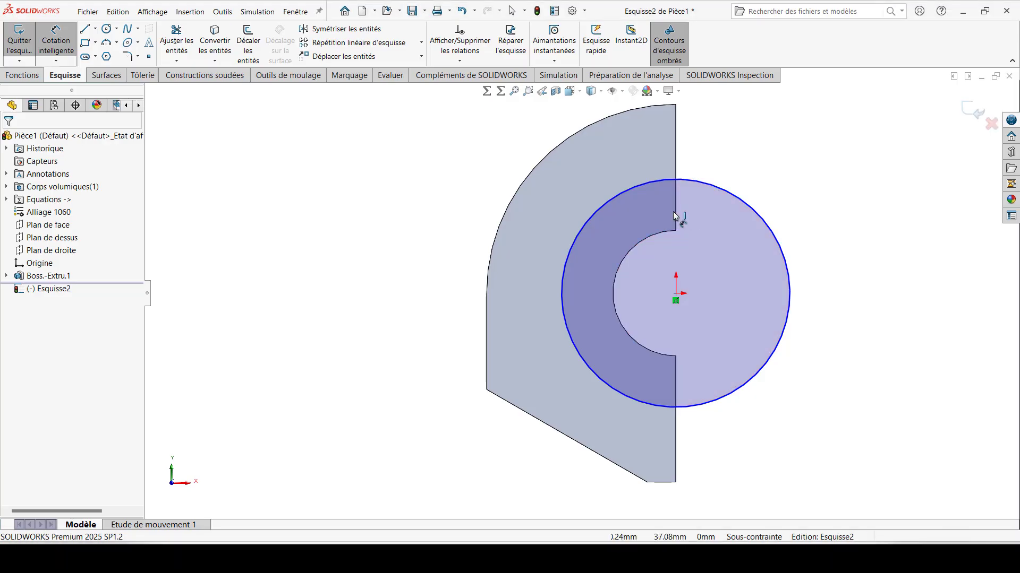
left_click(700, 183)
left_click(714, 167)
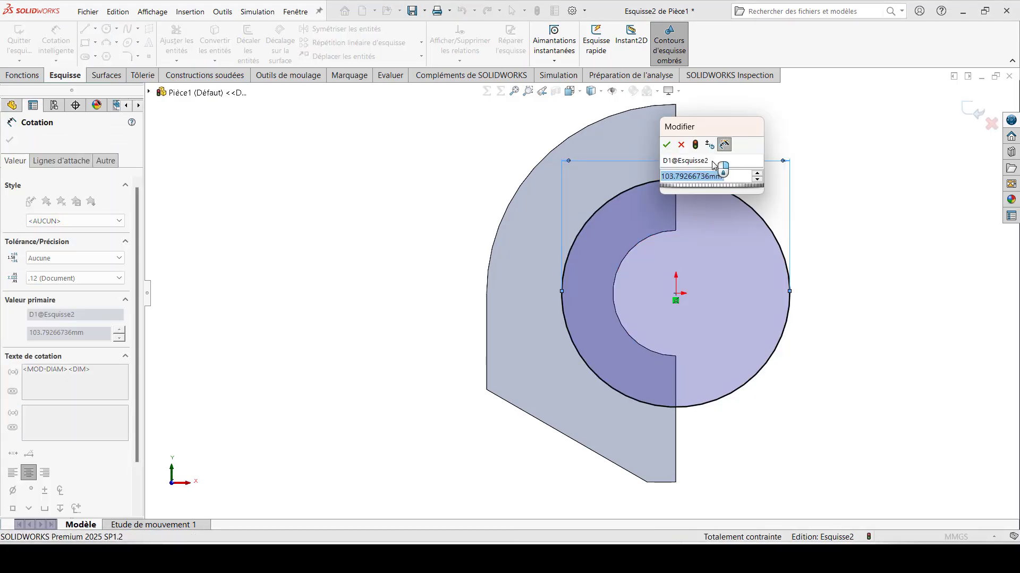
type("88.9")
key("Return")
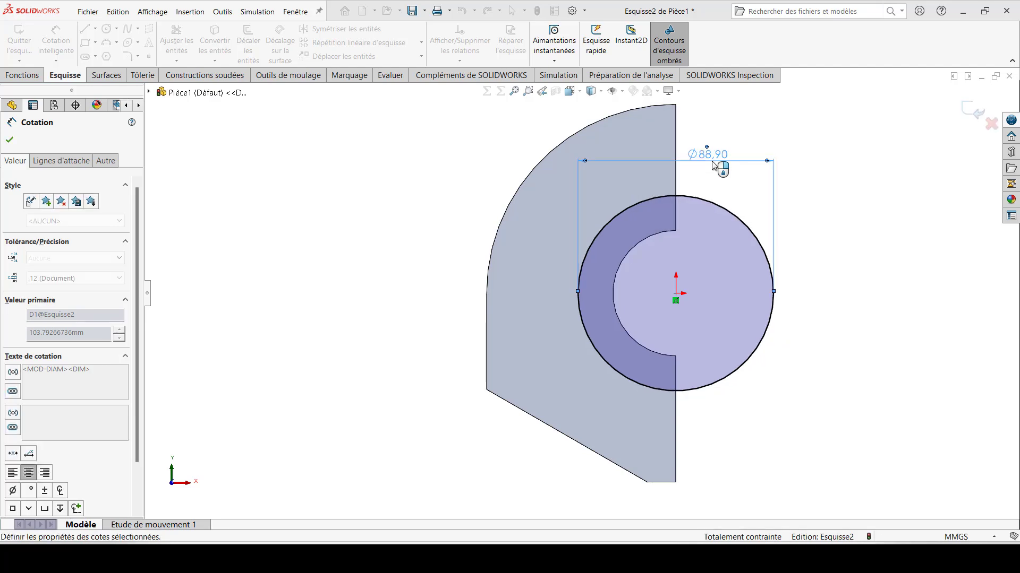
Cut-extrude the circle 78 mm deep into the body with a blind end condition (Borgne), as in the reference drawing.
key("alt+Tab")
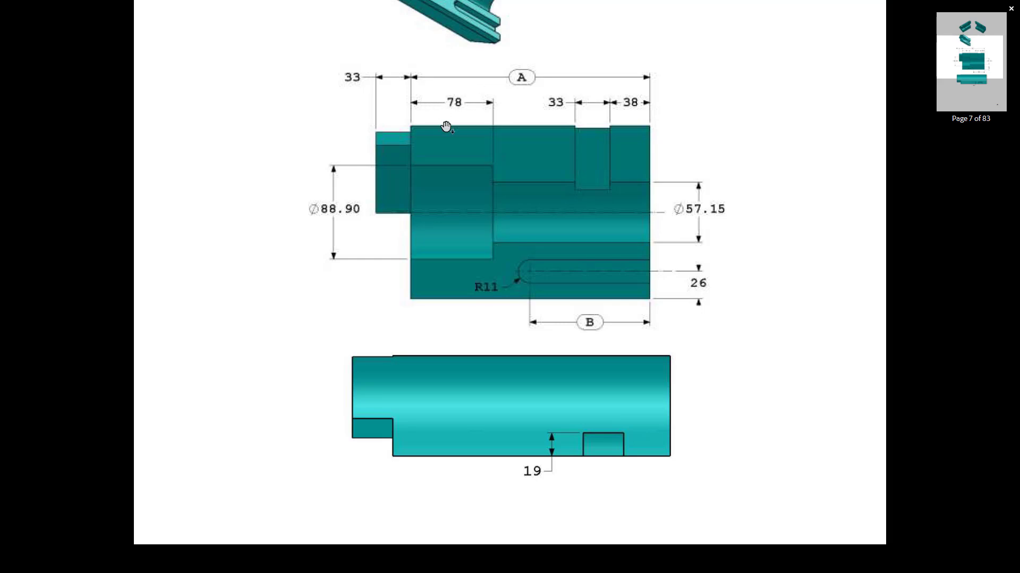
key("alt+Tab")
mouse_move(681, 248)
middle_mouse_down()
mouse_move(594, 166)
mouse_move(594, 240)
middle_mouse_up()
left_click(22, 75)
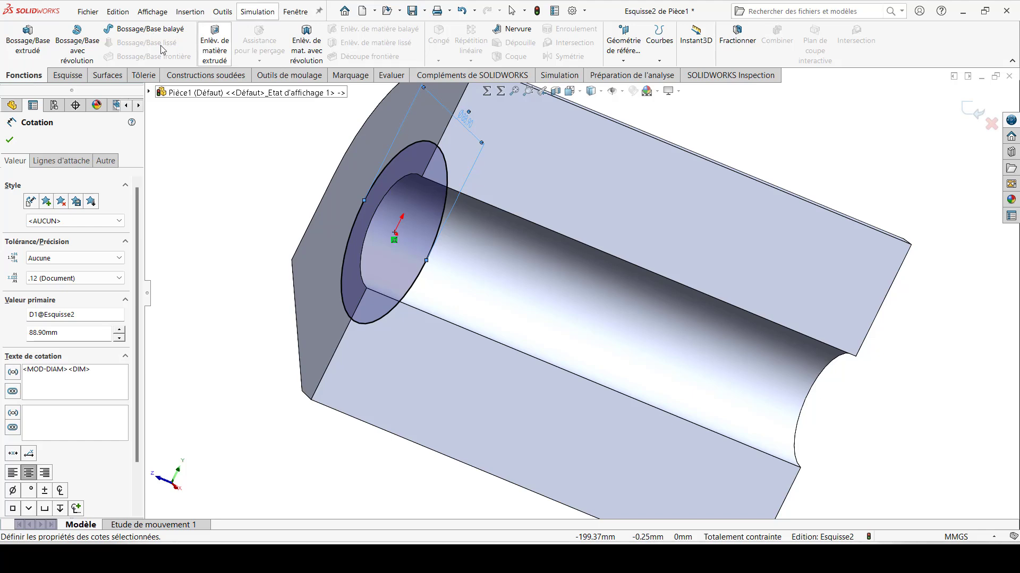
left_click(215, 45)
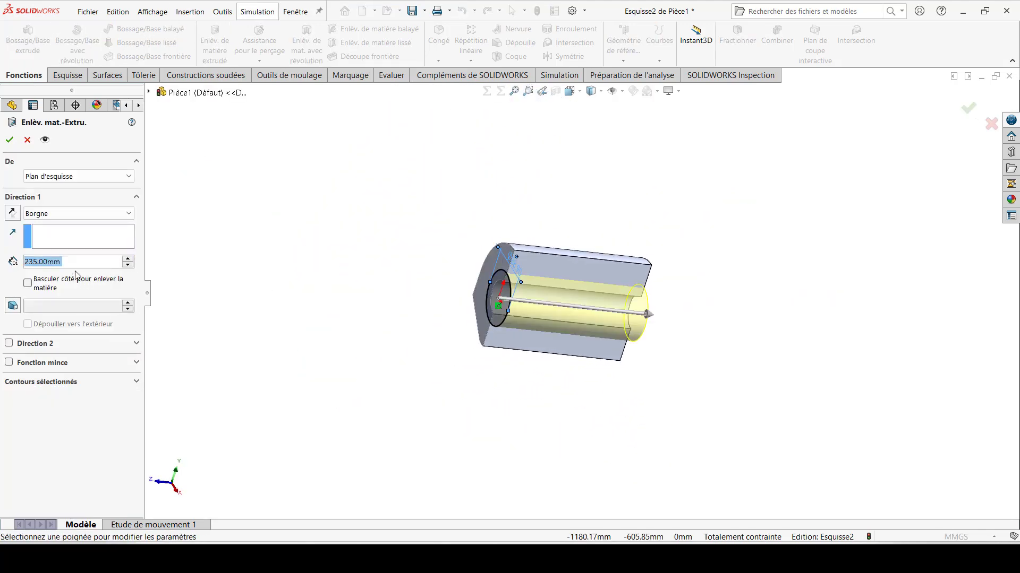
type("78")
key("Return")
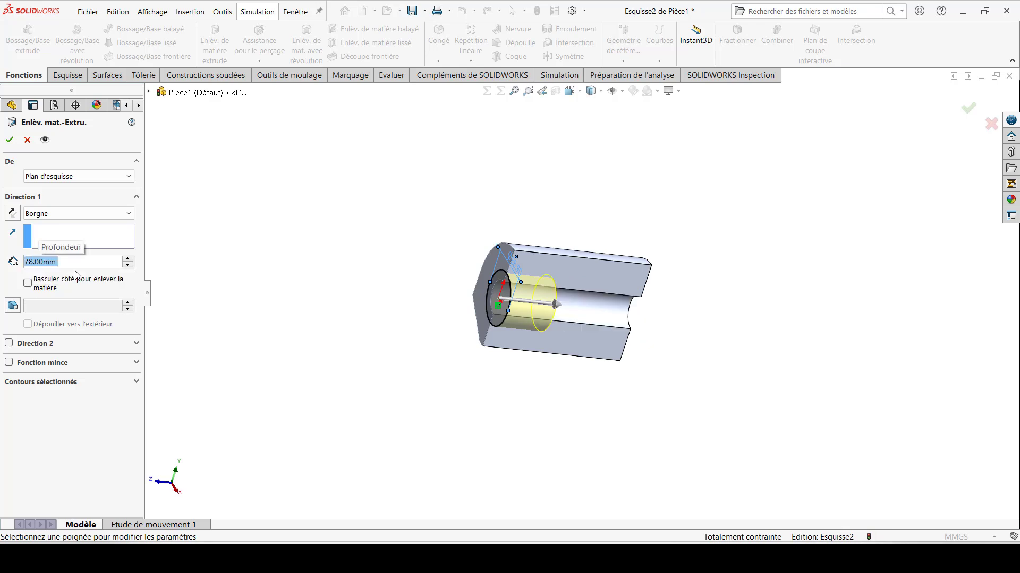
left_click(9, 140)
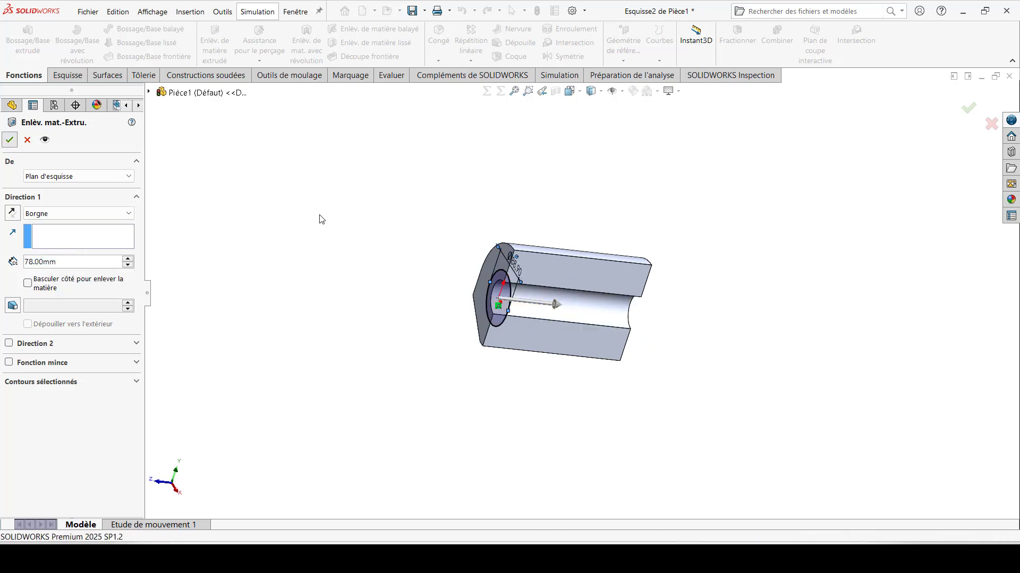
Sketch a horizontal centerpoint slot on the flat face below the bore, centred on its end edge, with arc centres about 48 mm from the middle.
left_click(582, 342)
left_click(641, 309)
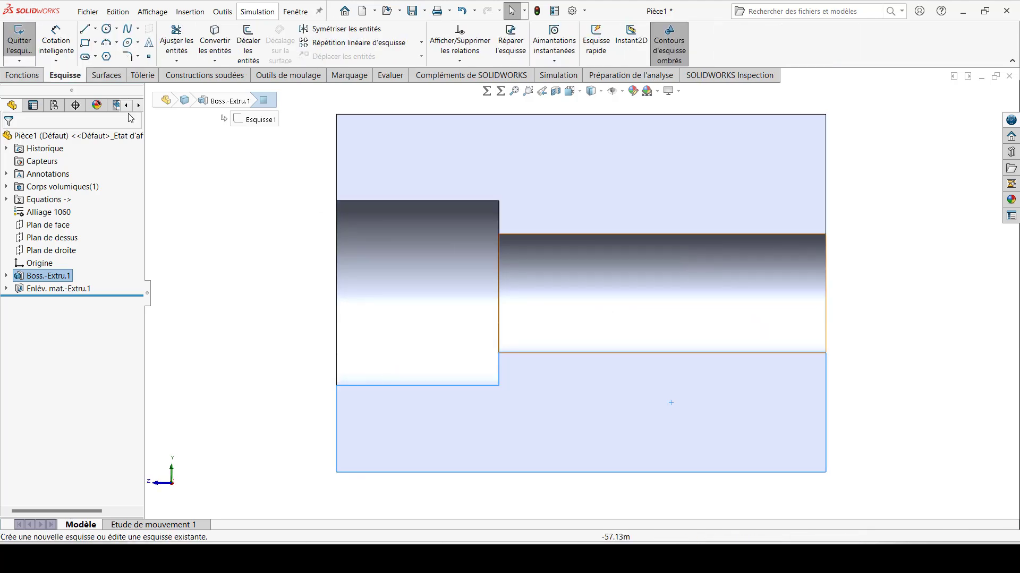
left_click(825, 413)
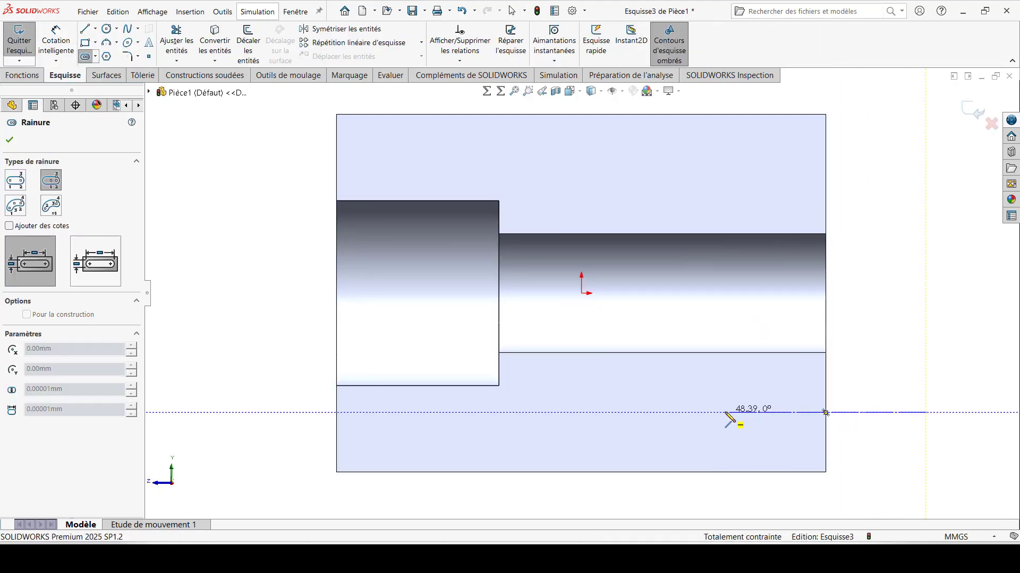
left_click(726, 413)
left_click(701, 413)
key("Escape")
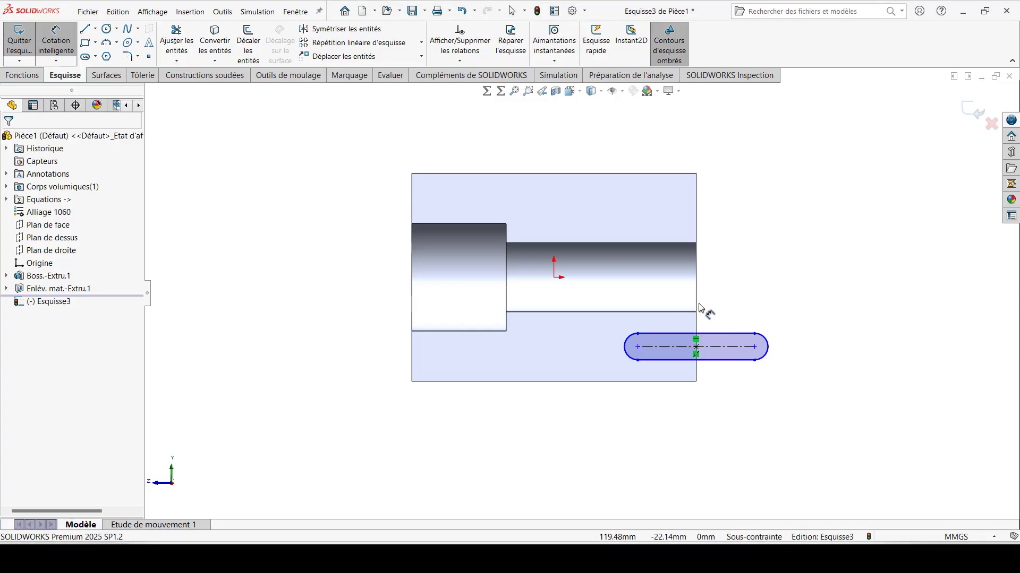
Dimension the distance from the slot's inner arc centre to the body's end edge and link it to global variable B.
left_click(695, 305)
left_click(638, 347)
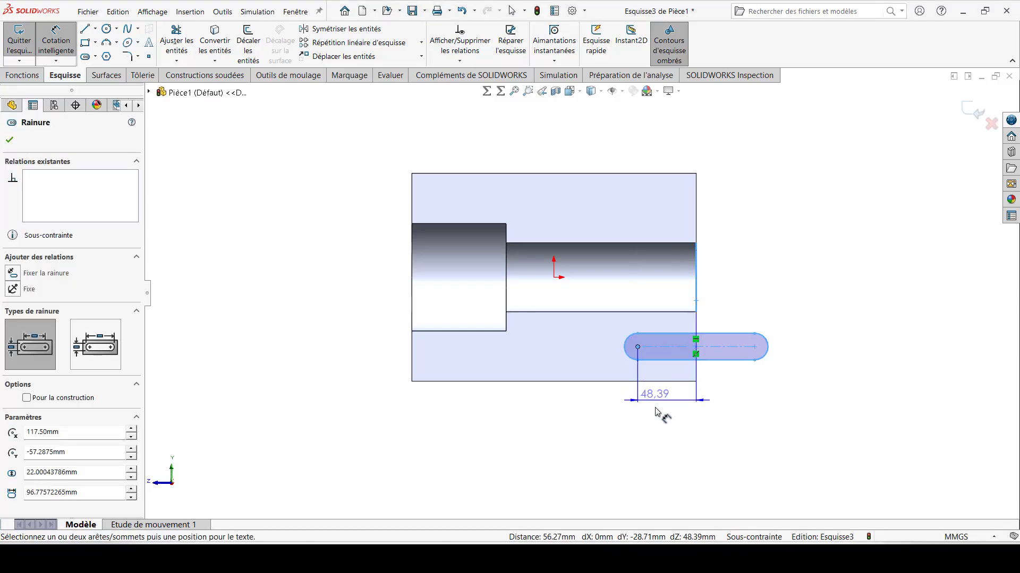
left_click(663, 405)
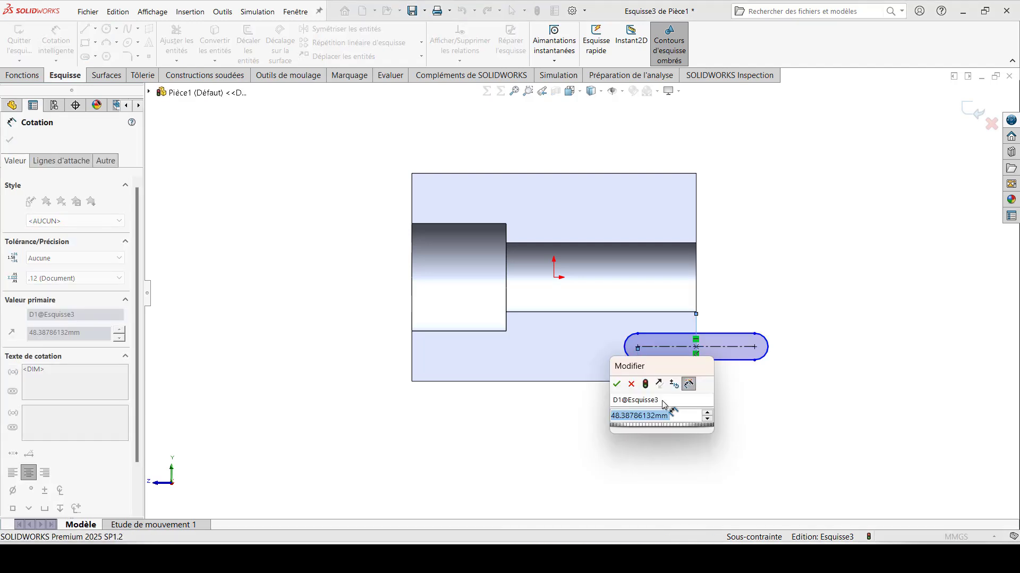
type("=")
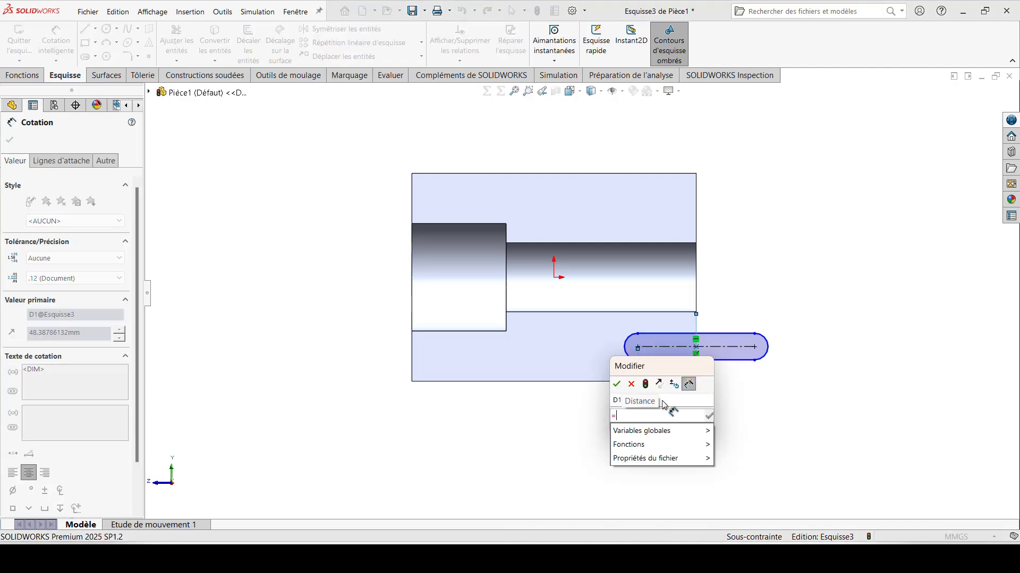
mouse_move(684, 432)
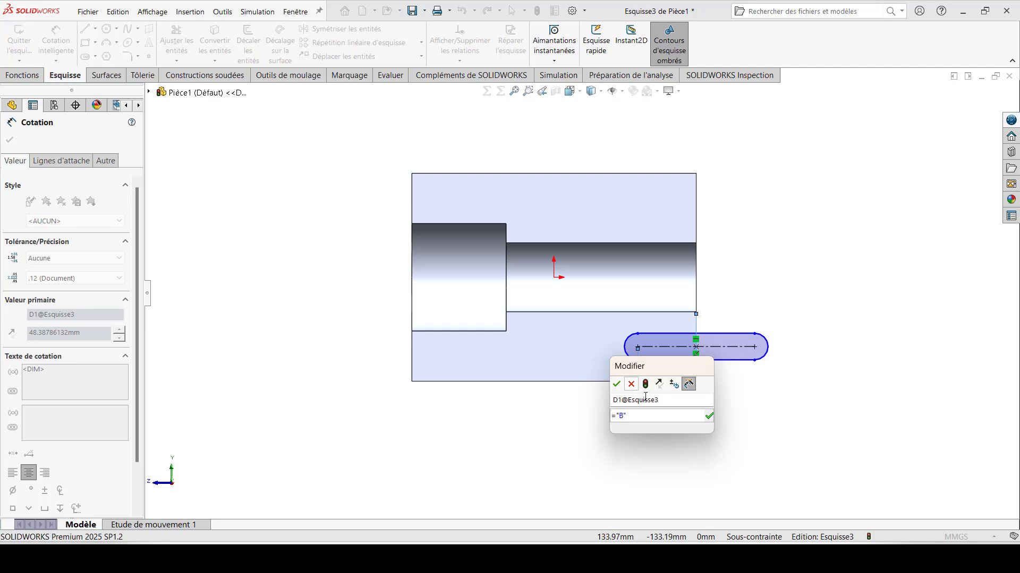
left_click(616, 384)
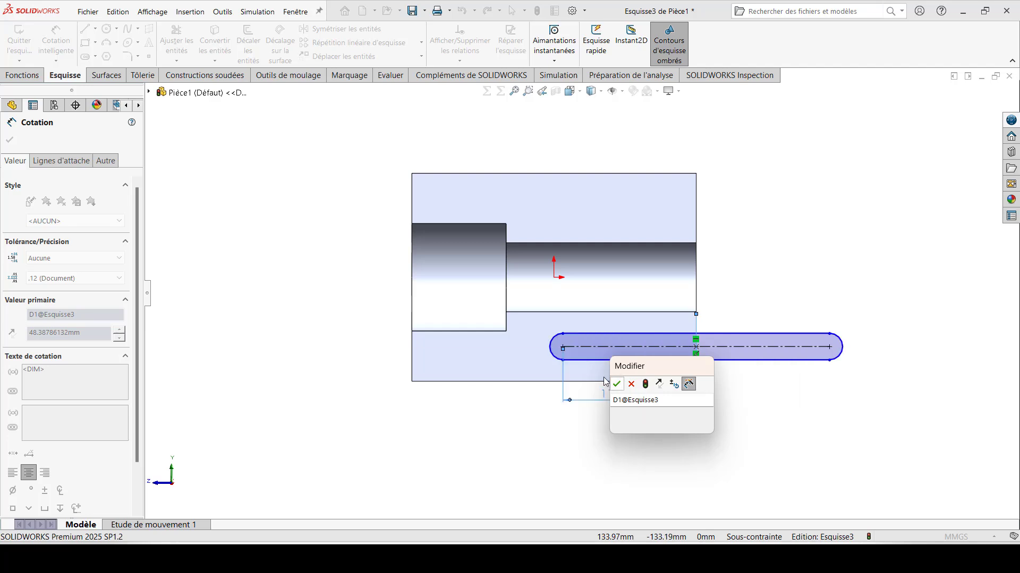
Dimension the radius of the slot's inner arc at 11 mm, following the reference drawing.
left_click(556, 339)
key("alt+Tab")
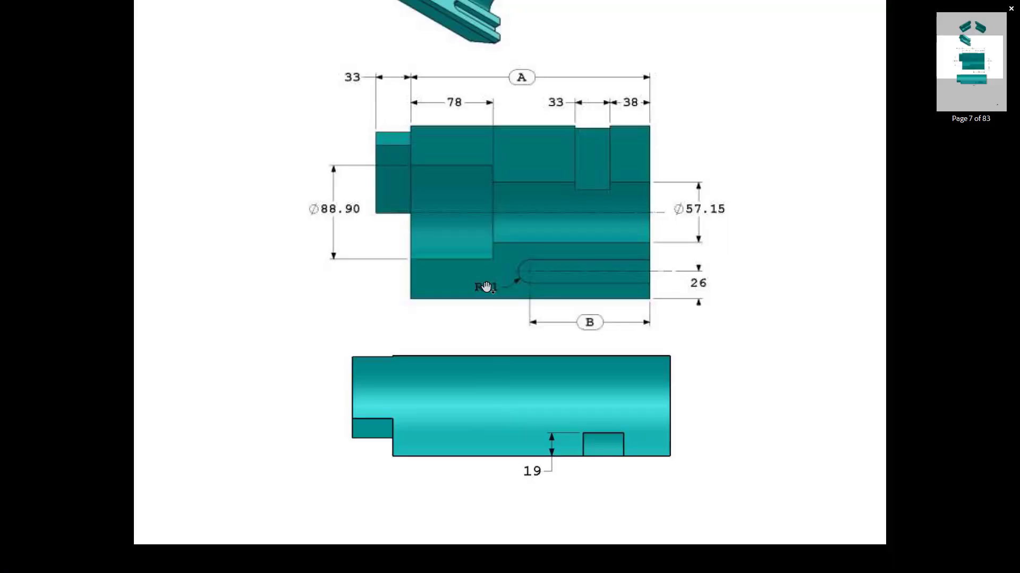
key("alt+Tab")
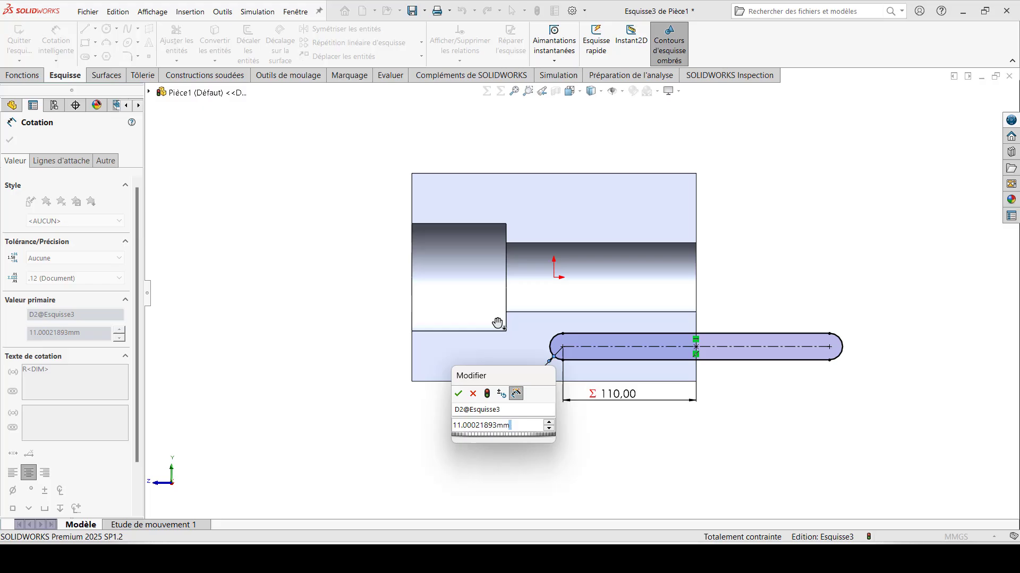
type("11")
key("Return")
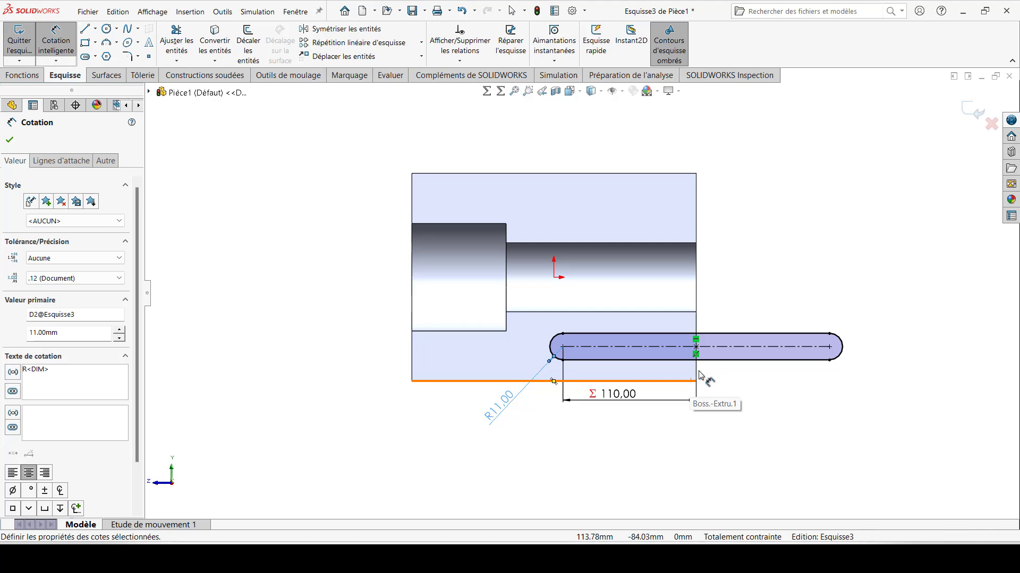
key("Escape")
key("Escape")
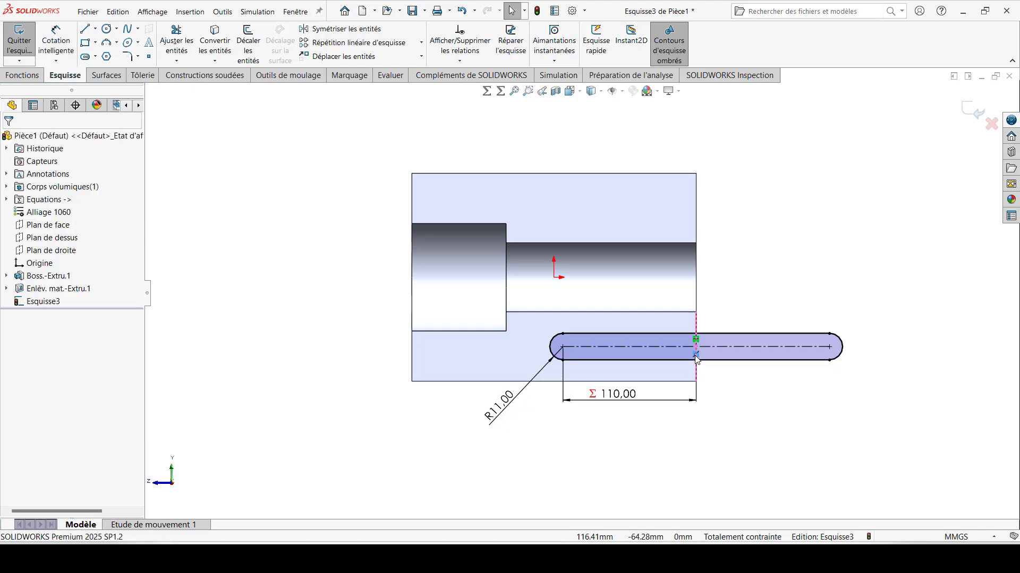
Delete the midpoint relation on the slot's centre and move the slot down to about 17 mm above the body's lower edge.
left_click(696, 353)
key("Delete")
left_click_drag(697, 350, 696, 361)
Dimension the slot's centre at 26 mm from the body's lower edge.
left_click(56, 40)
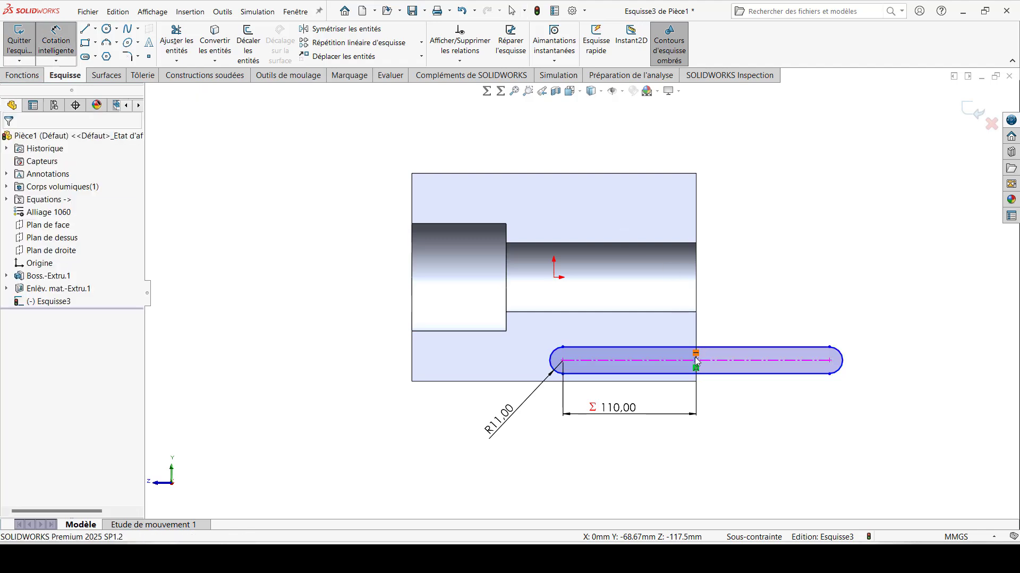
left_click(696, 361)
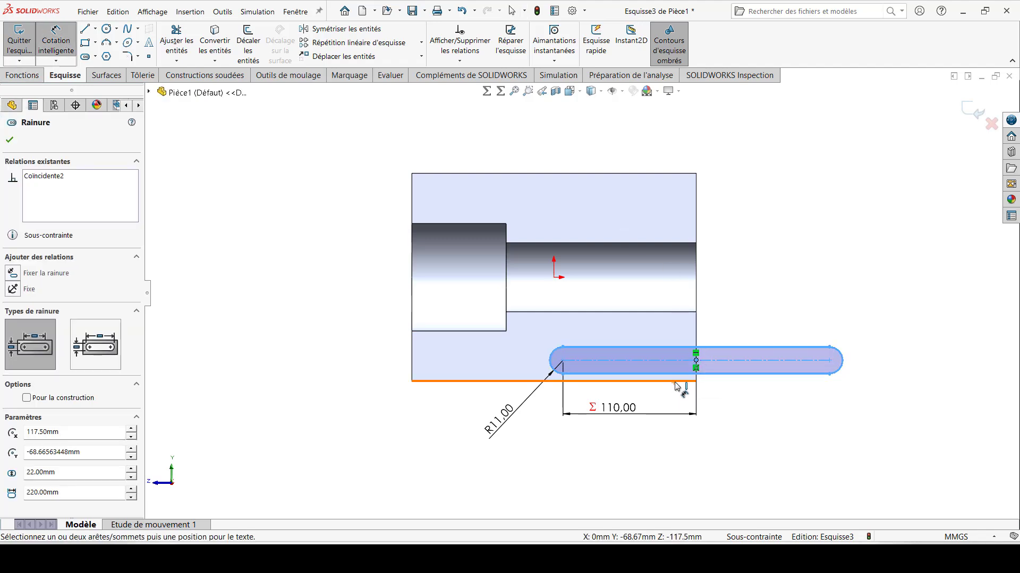
left_click(682, 380)
left_click(749, 412)
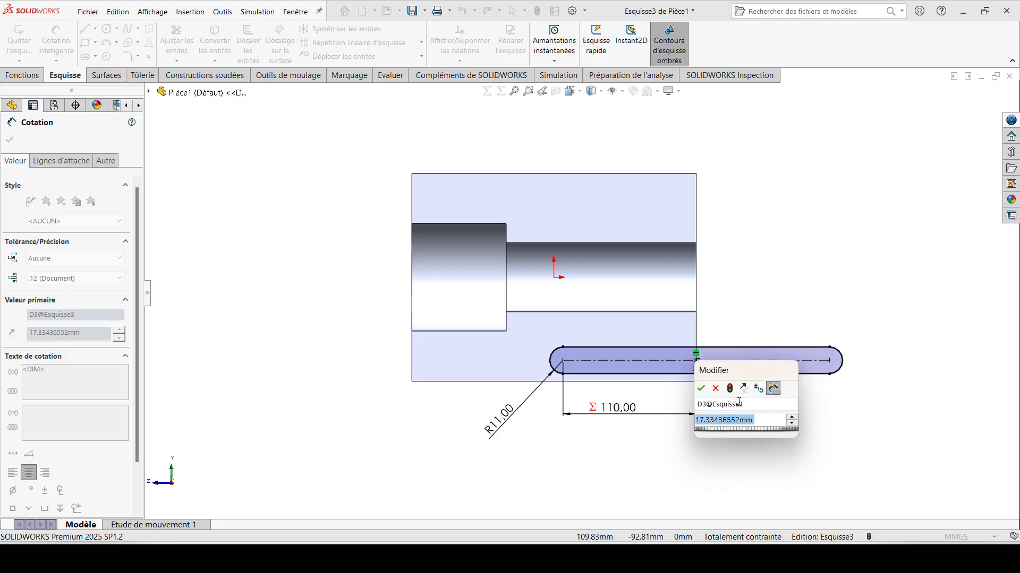
type("26")
key("Return")
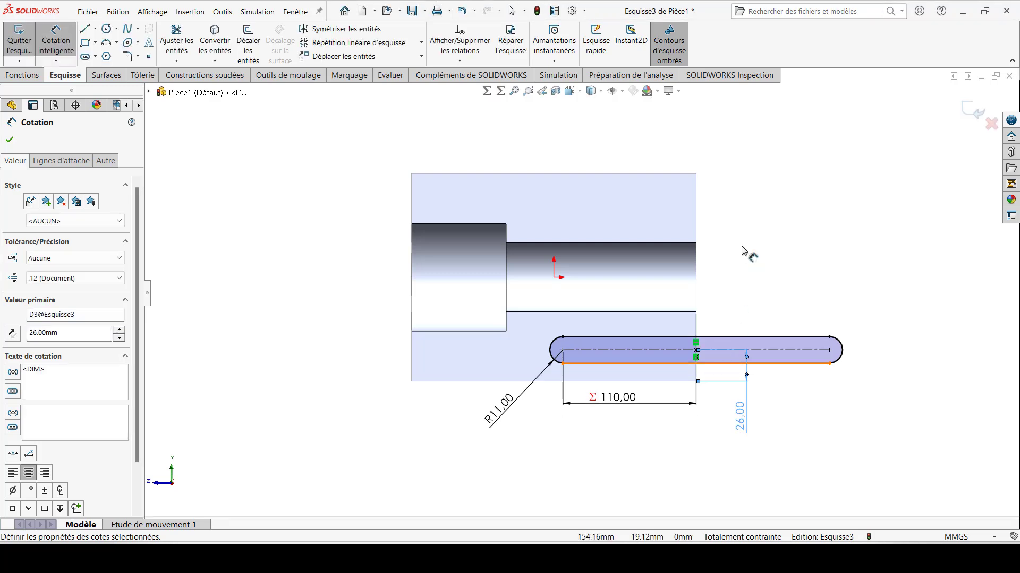
key("Escape")
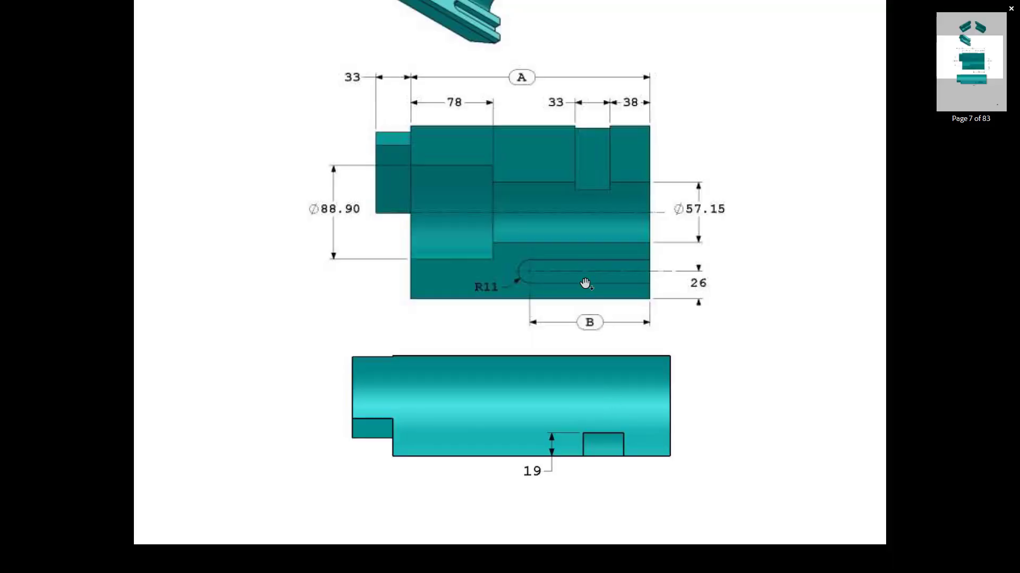
Cut-extrude the slot 13 mm deep into the body with a blind end condition (Borgne), after checking the reference drawing.
scroll(548, 273, "up", 3)
scroll(548, 268, "down", 10)
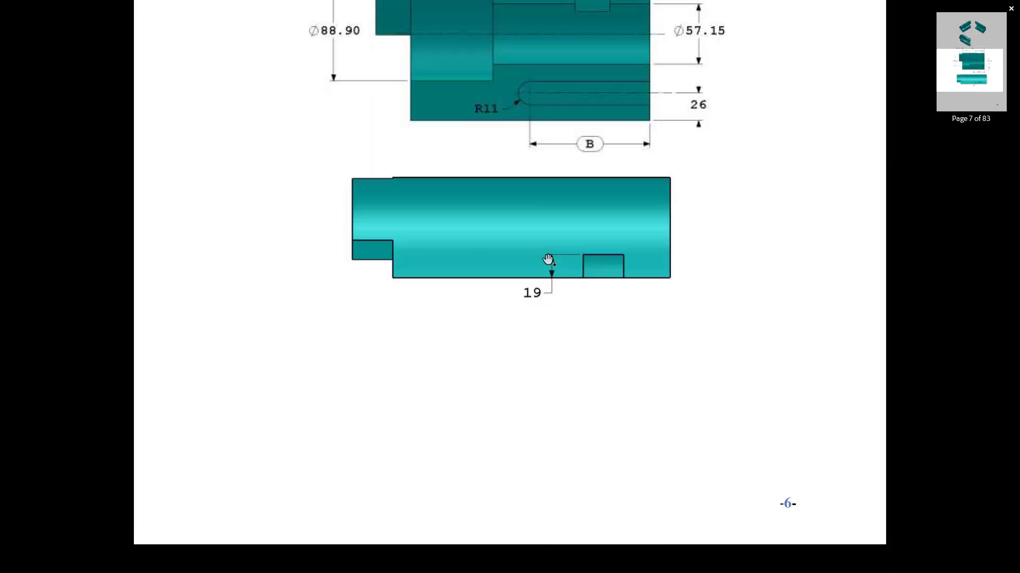
scroll(548, 259, "down", 4)
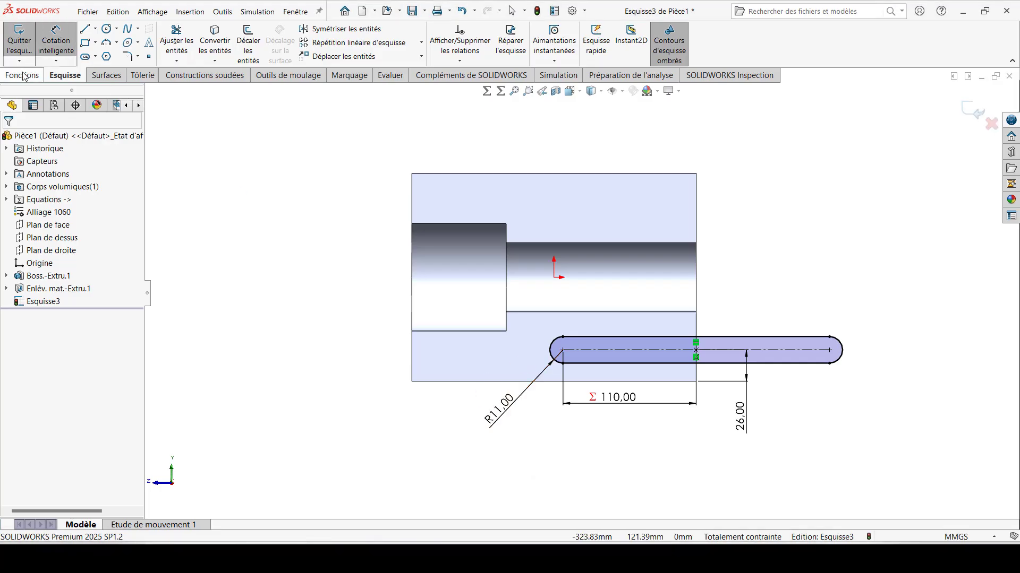
left_click(200, 41)
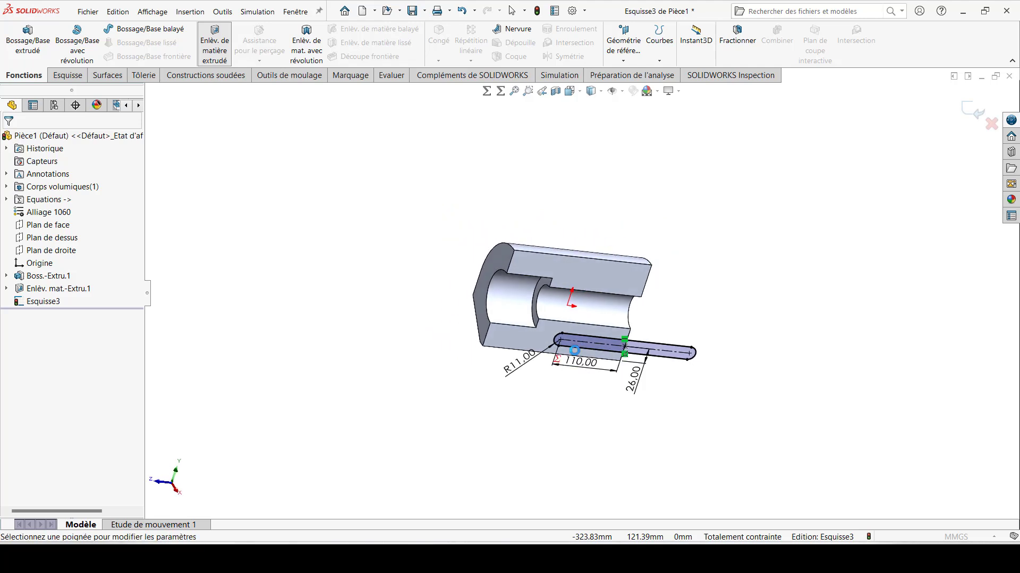
type("13")
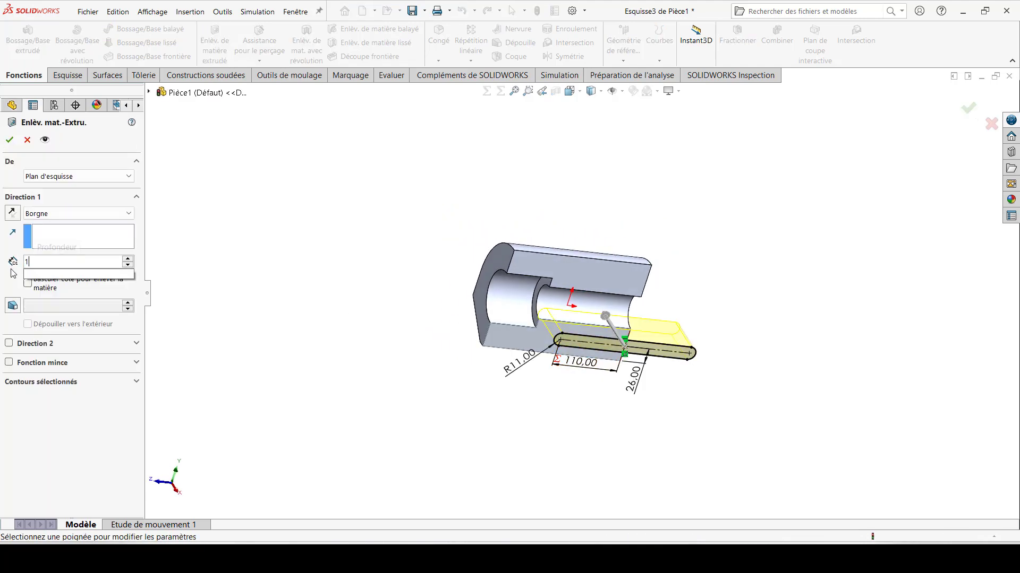
key("Return")
left_click(9, 139)
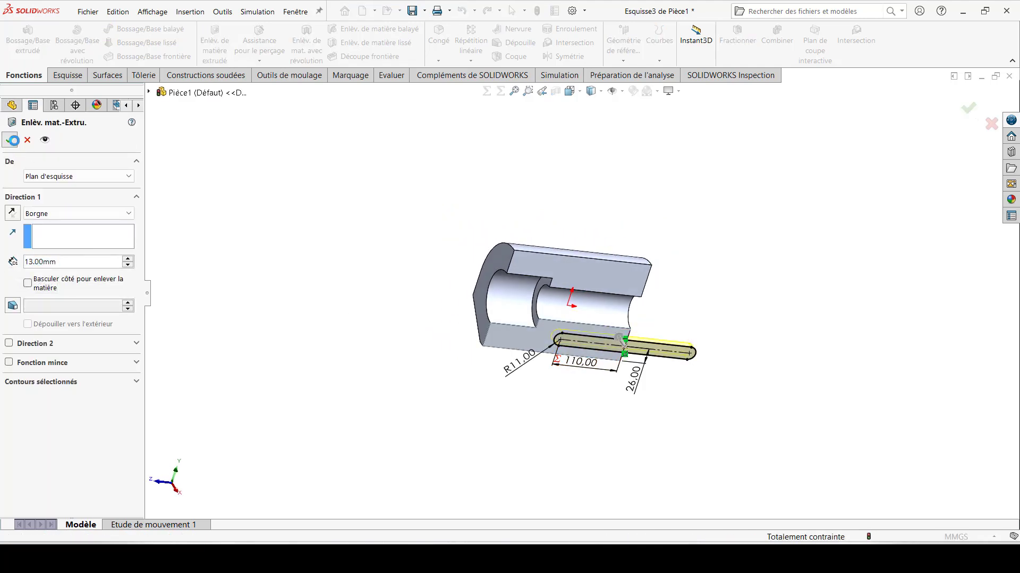
Start a sketch on the body's half-rounded end face at the larger bore and check this view in the reference drawing.
mouse_move(568, 253)
middle_mouse_down()
mouse_move(589, 136)
mouse_move(573, 241)
middle_mouse_up()
scroll(552, 272, "down", 5)
left_click(378, 251)
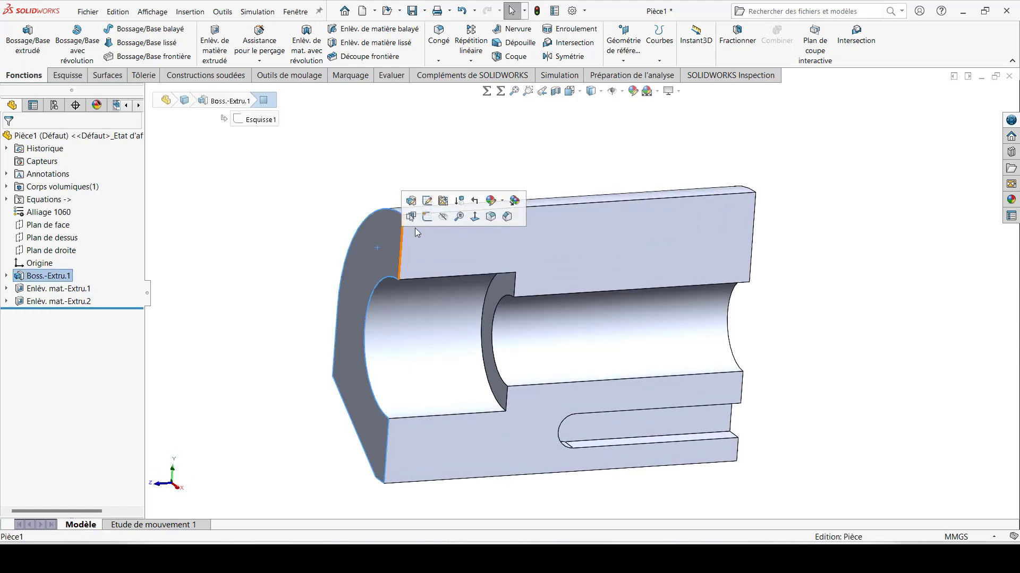
left_click(424, 218)
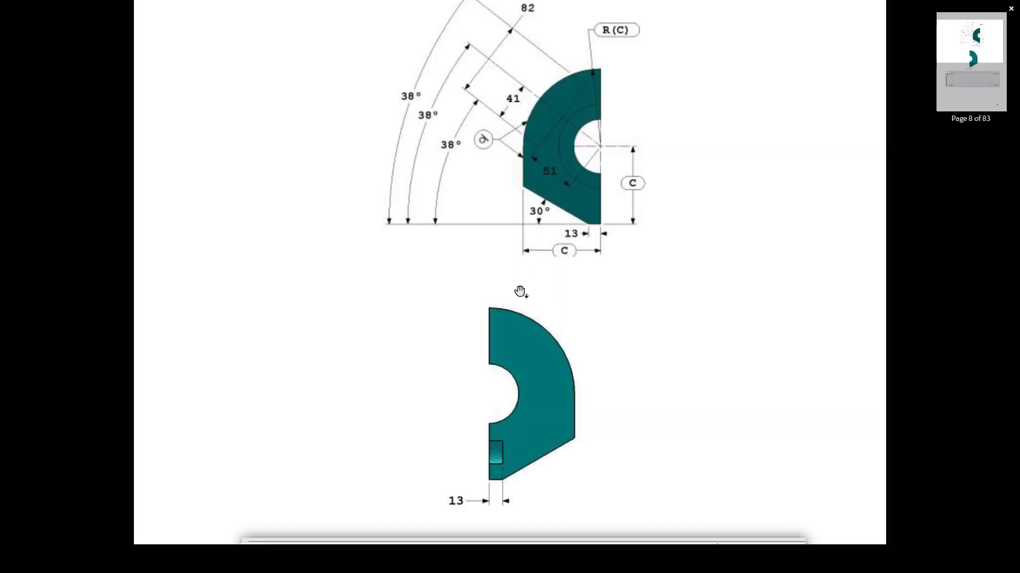
scroll(520, 290, "down", 5)
scroll(566, 196, "down", 5)
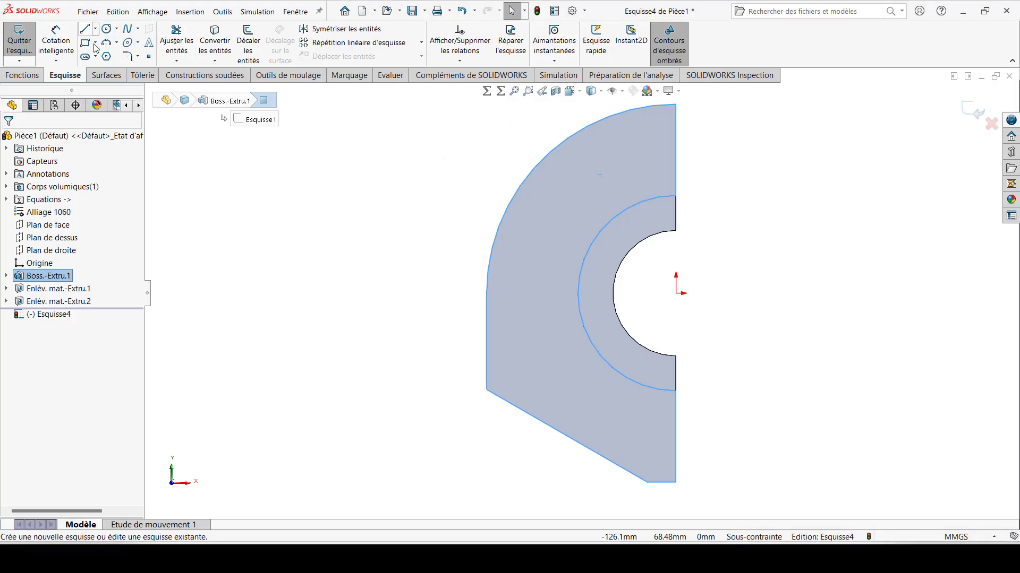
Draw an 86 mm construction line from the origin up to the face's outer arc, and convert that arc edge into a sketch entity.
left_click(96, 29)
left_click(114, 50)
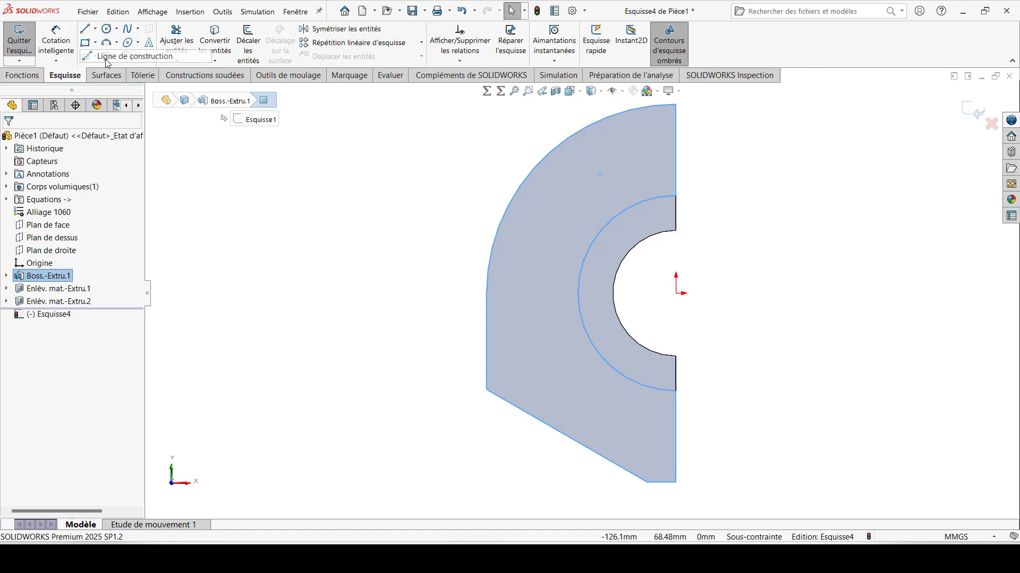
left_click(676, 293)
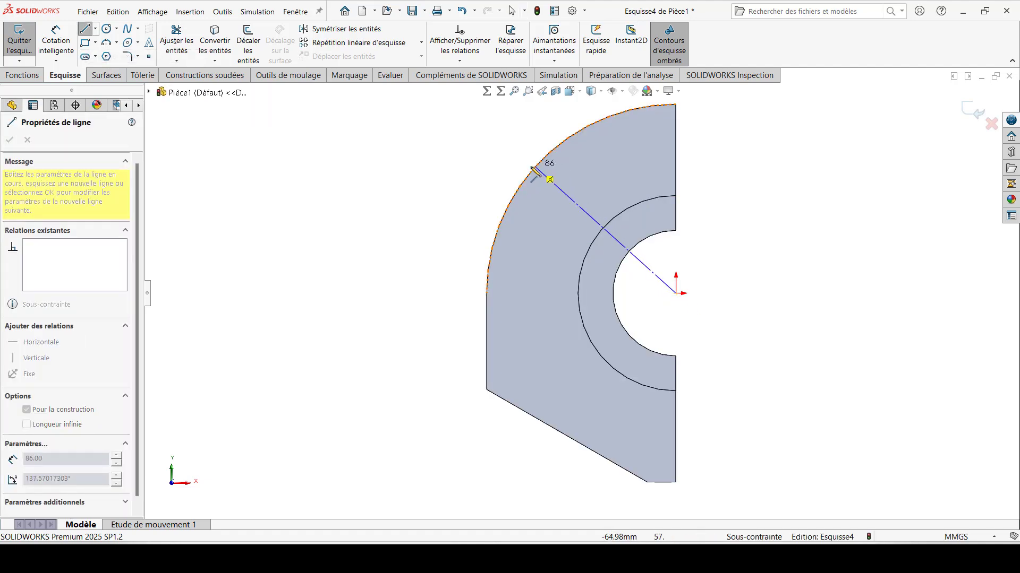
left_click(529, 174)
key("Escape")
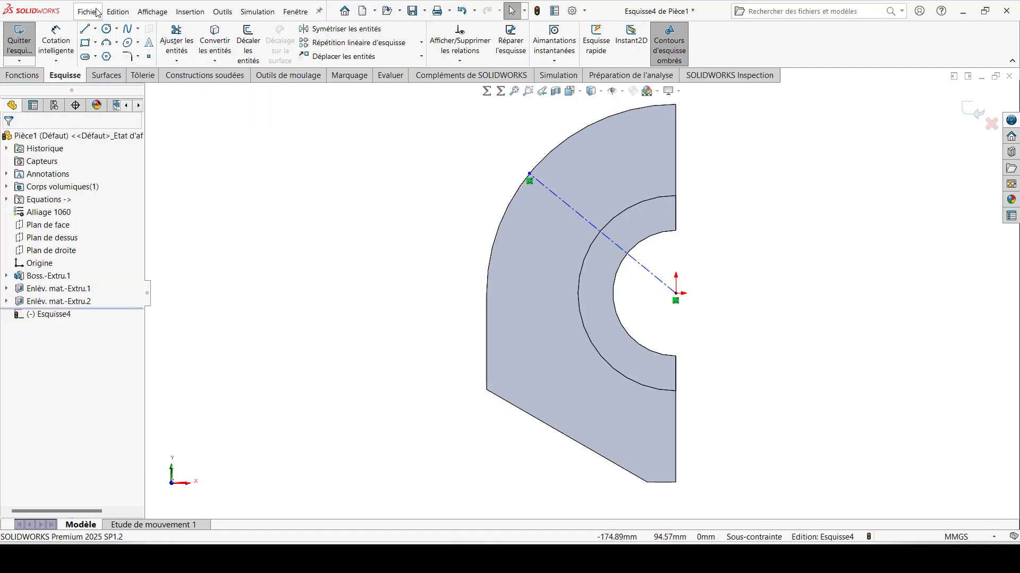
left_click(552, 155)
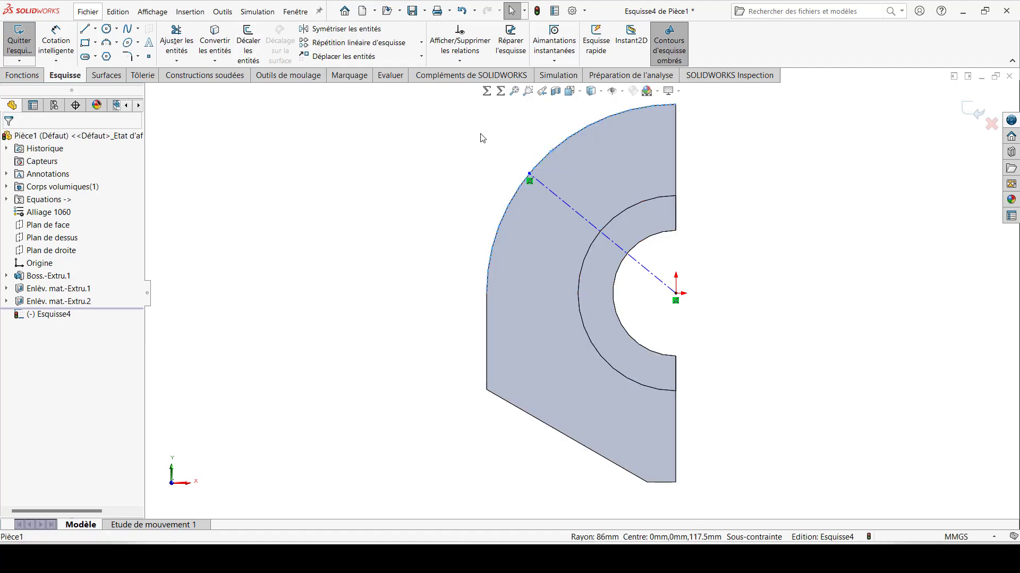
left_click(222, 42)
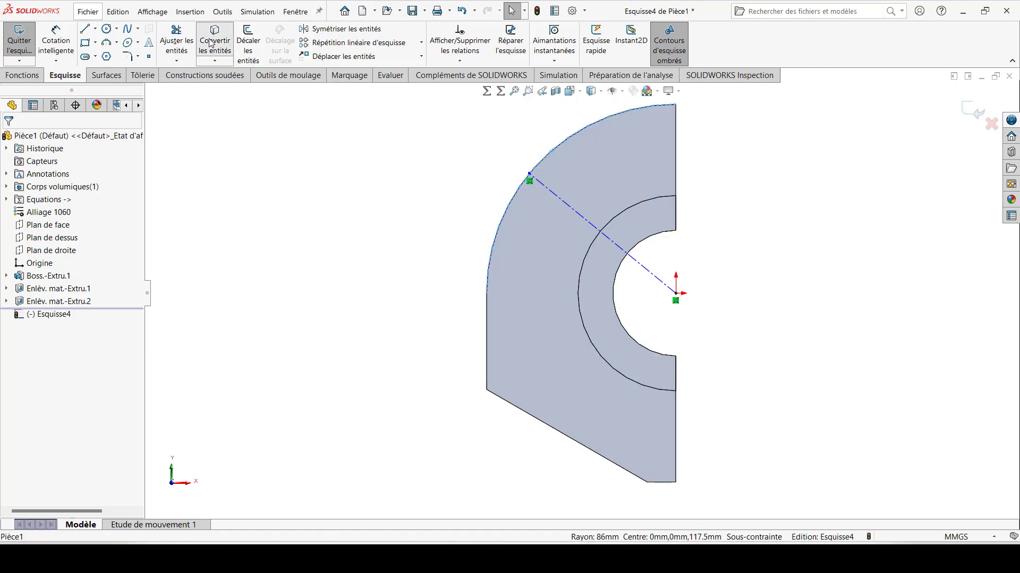
Draw a 45° line about 61 mm long above the construction line, from outside the outer arc to inside the larger bore's edge, comparing with the reference drawing.
left_click(83, 34)
key("alt+Tab")
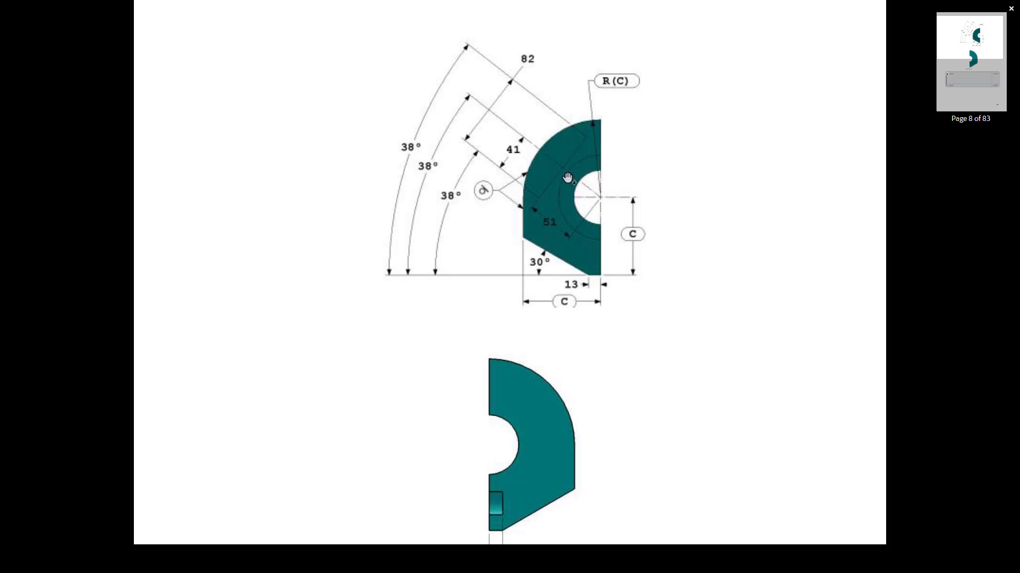
key("alt+Tab")
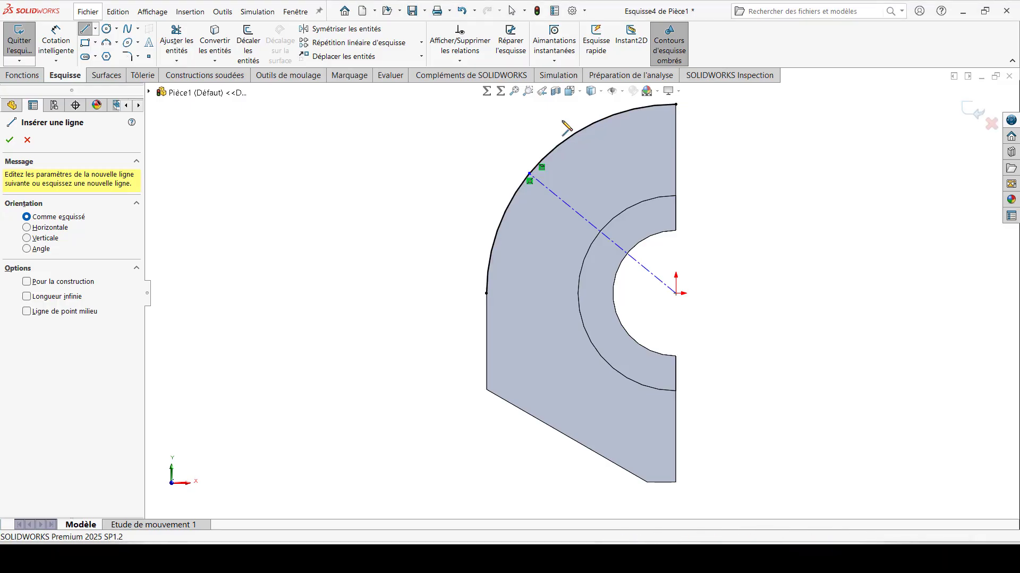
left_click(559, 120)
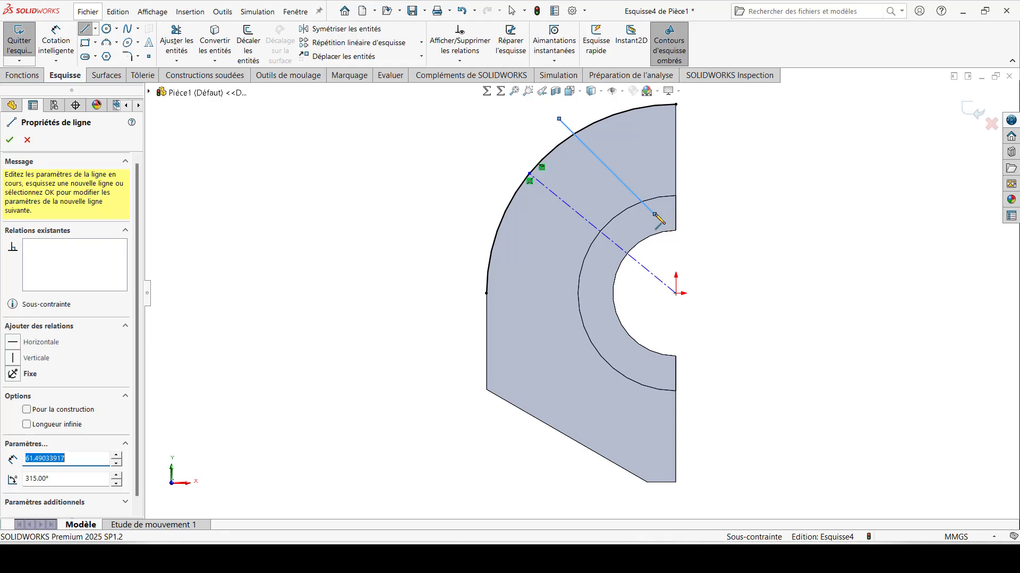
key("alt+Tab")
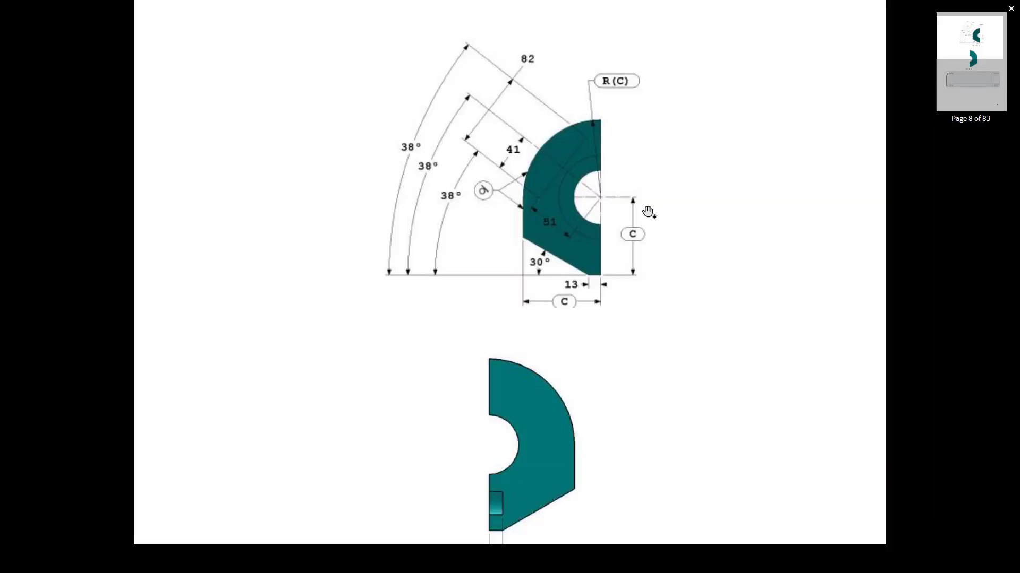
key("alt+Tab")
left_click(654, 214)
key("Escape")
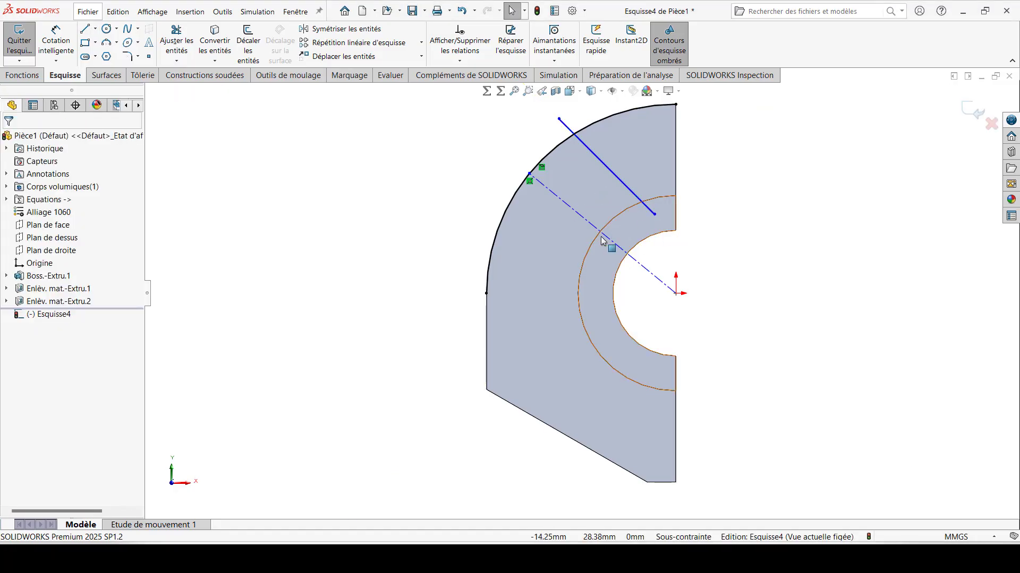
key("alt+Tab")
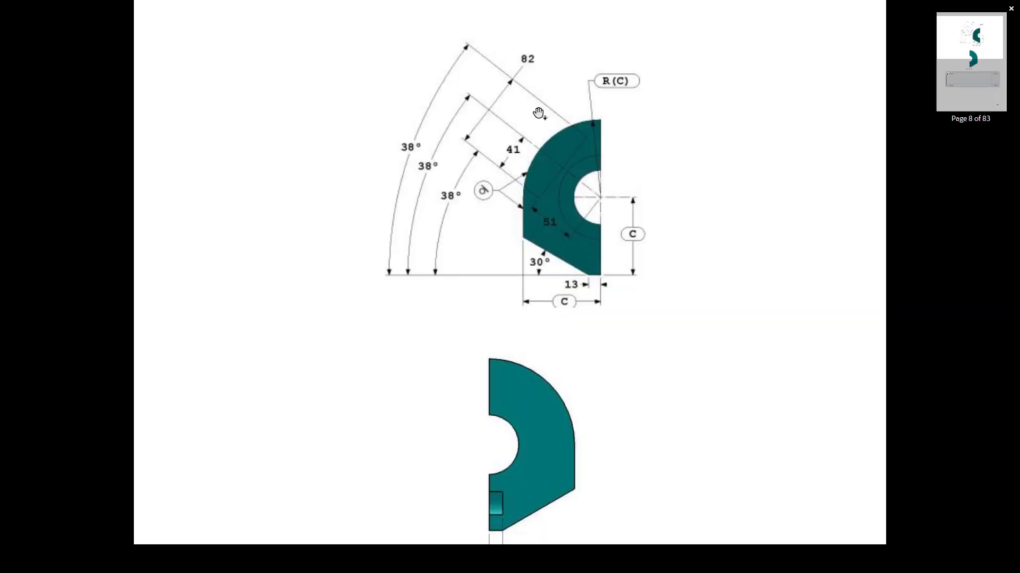
key("alt+Tab")
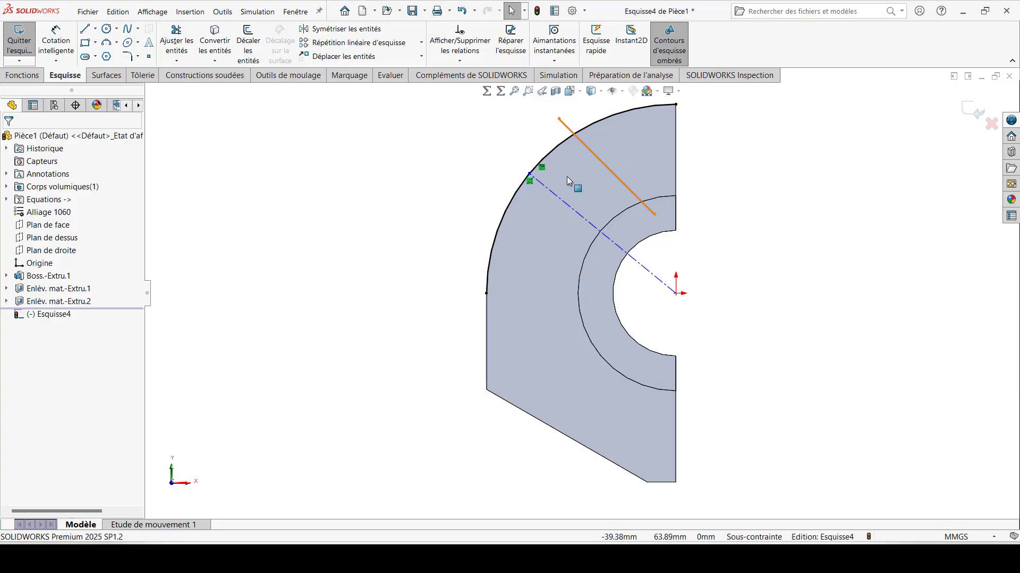
key("alt+Tab")
key("alt+Tab")
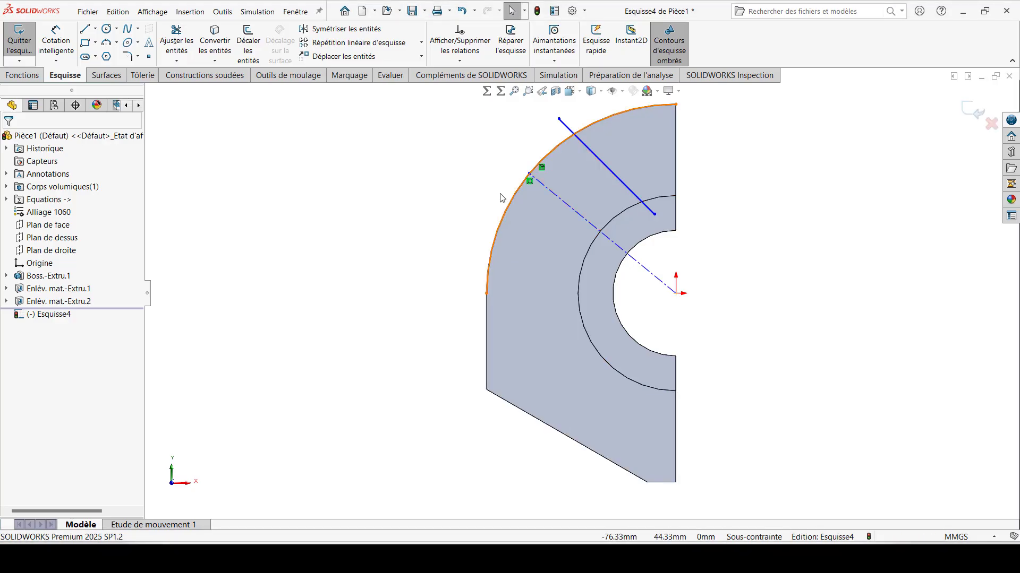
Mirror the 45° line about the sloped construction line, keeping a copy on each side.
left_click(361, 29)
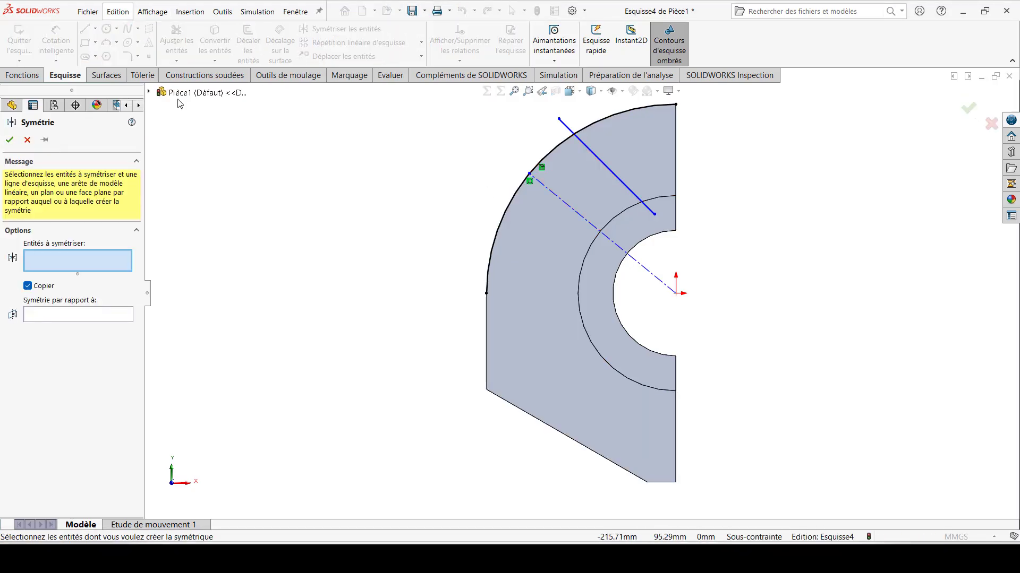
left_click(621, 183)
left_click(95, 314)
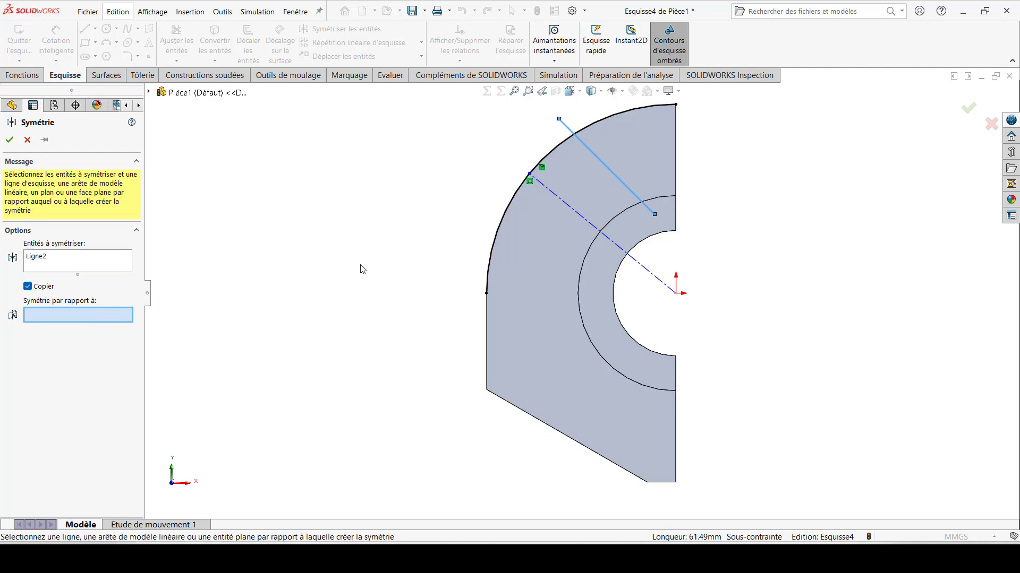
left_click(581, 218)
left_click(8, 144)
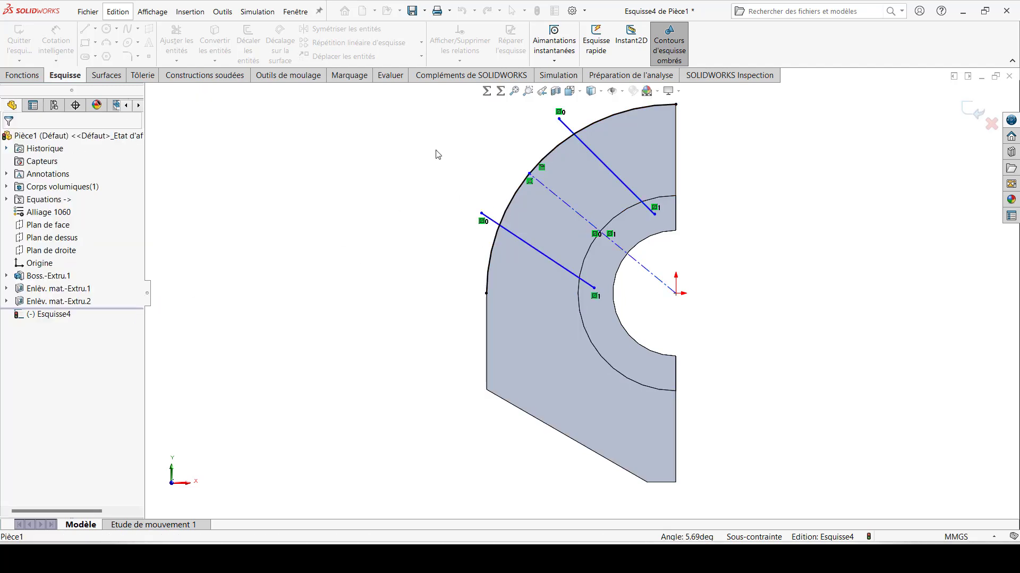
Draw a cross line about 60 mm long from a point on the upper side line past the mirrored side line.
left_click(85, 31)
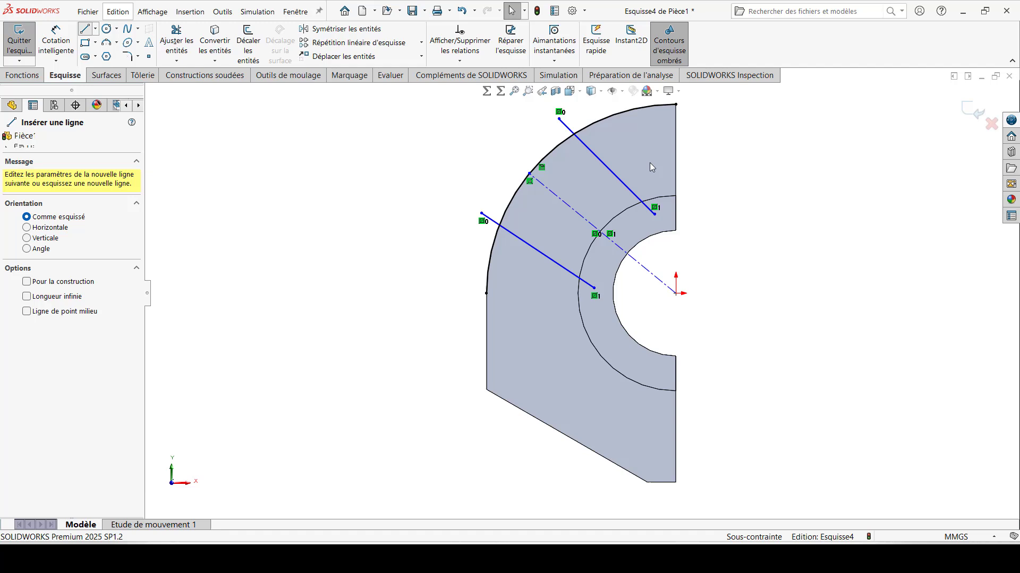
left_click(618, 181)
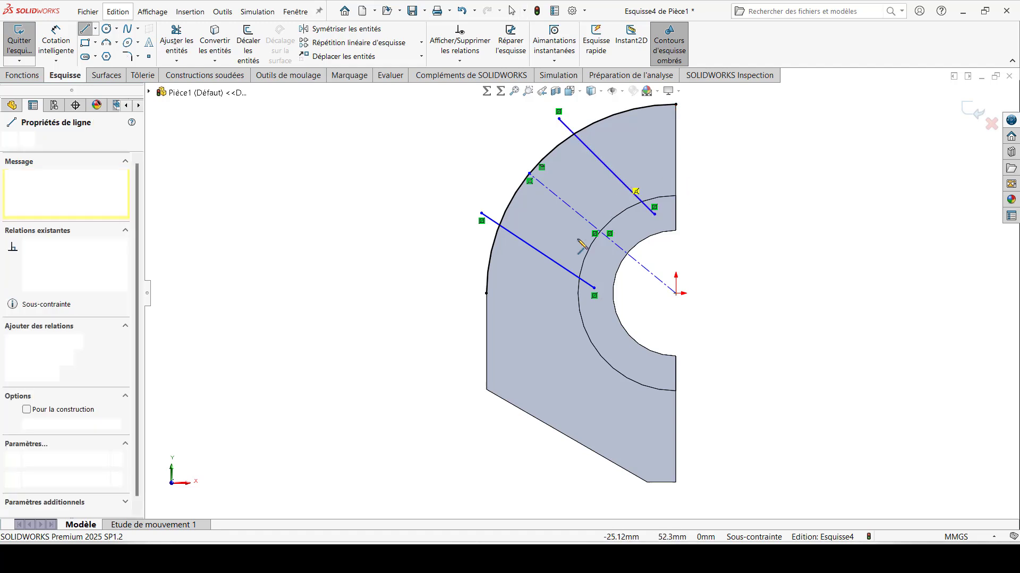
left_click(536, 279)
key("Escape")
mouse_move(618, 180)
left_mouse_down()
mouse_move(647, 159)
mouse_move(626, 182)
left_mouse_up()
Make the cross line perpendicular to both the upper side line and its mirrored copy.
left_click(589, 226)
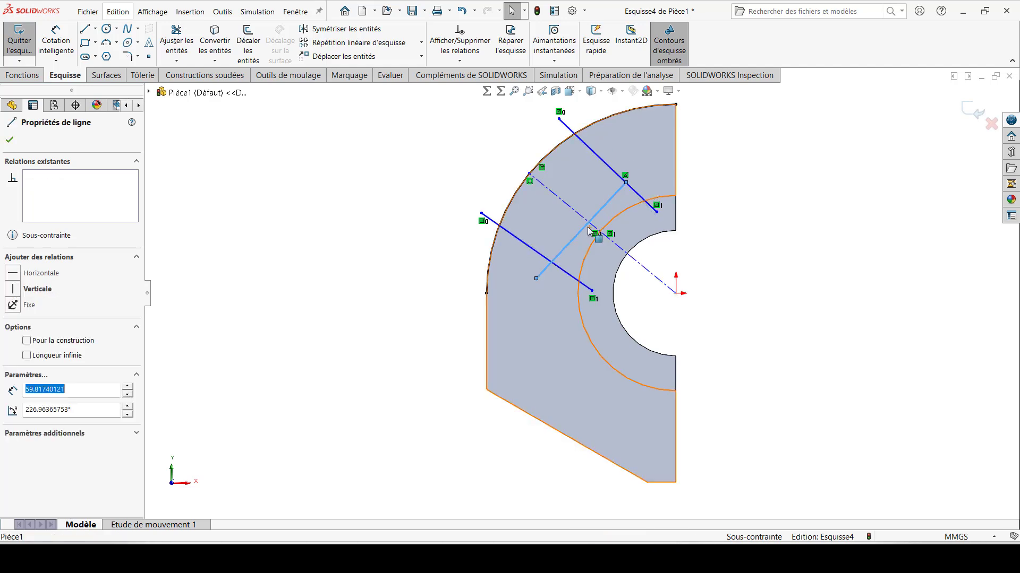
left_click(604, 168, "ctrl")
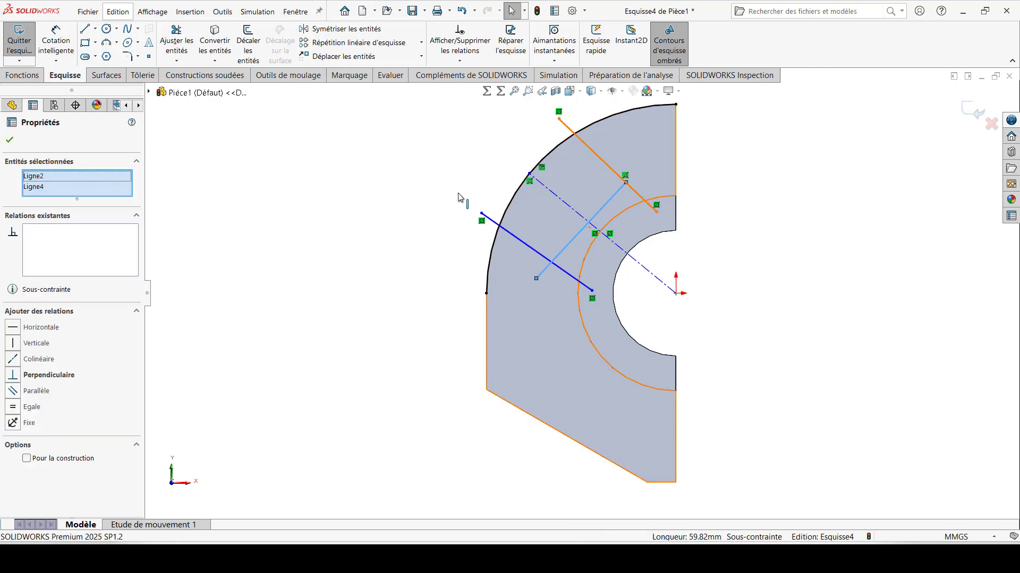
left_click(17, 377)
left_click(9, 140)
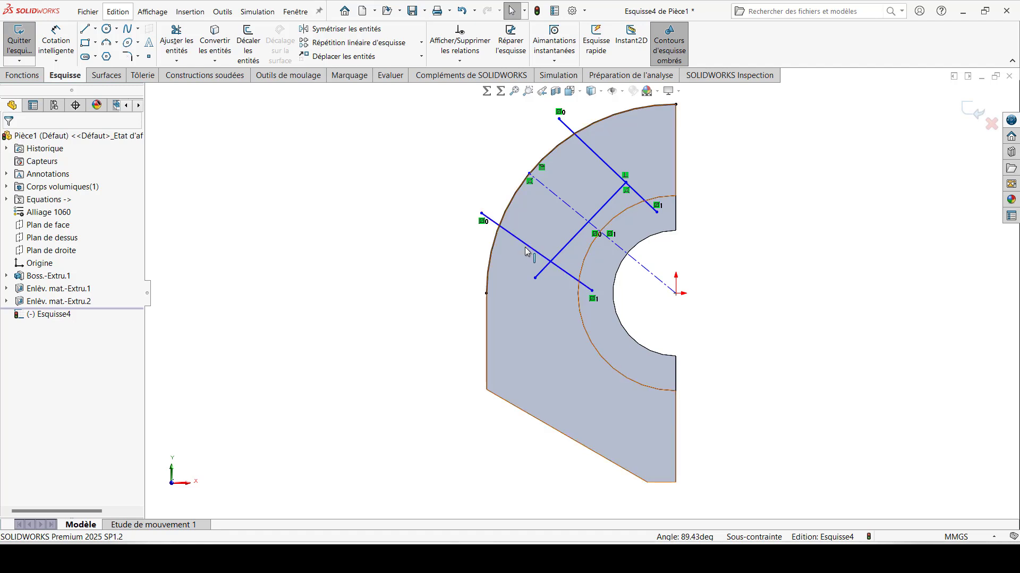
left_click(540, 254)
left_click(539, 276, "ctrl")
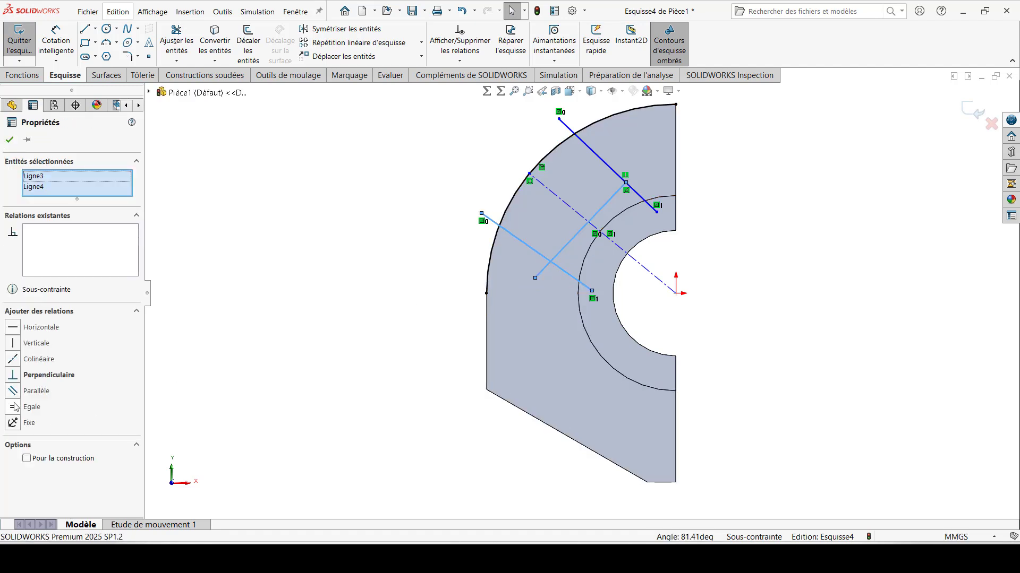
left_click(13, 376)
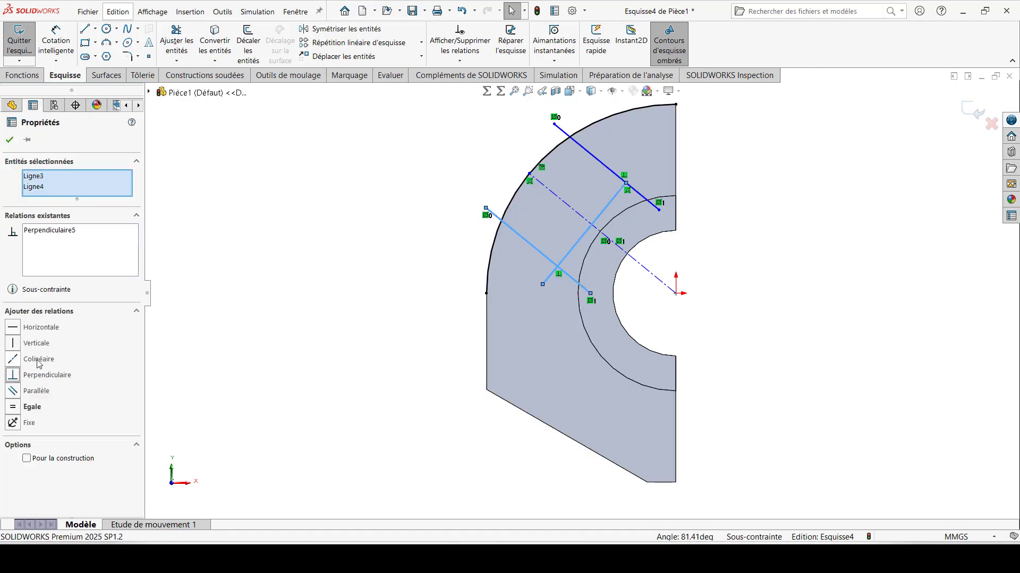
left_click(10, 140)
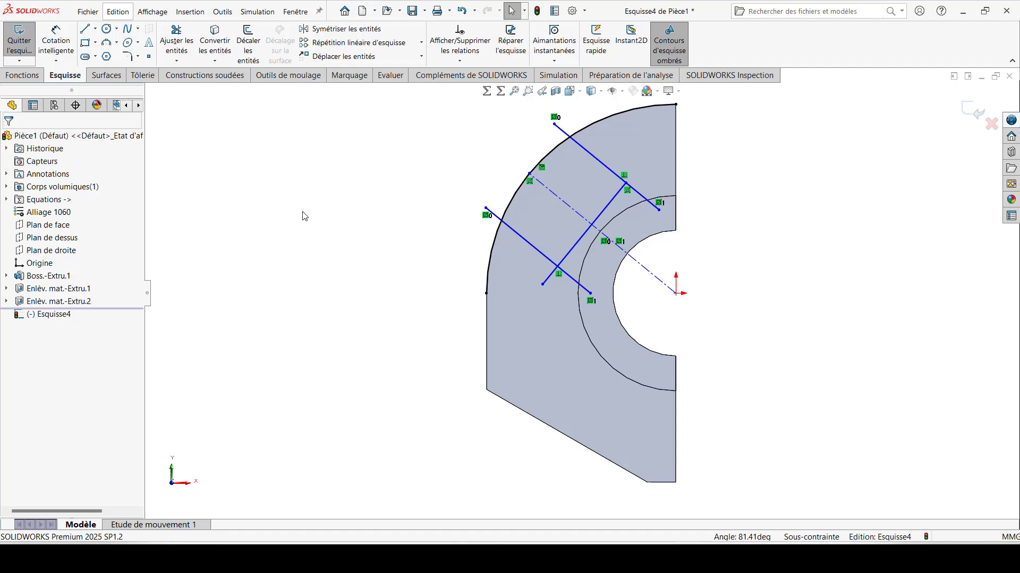
Draw a horizontal construction line about 167 mm long from the origin out past the face's vertical outer edge.
left_click(96, 30)
left_click(106, 55)
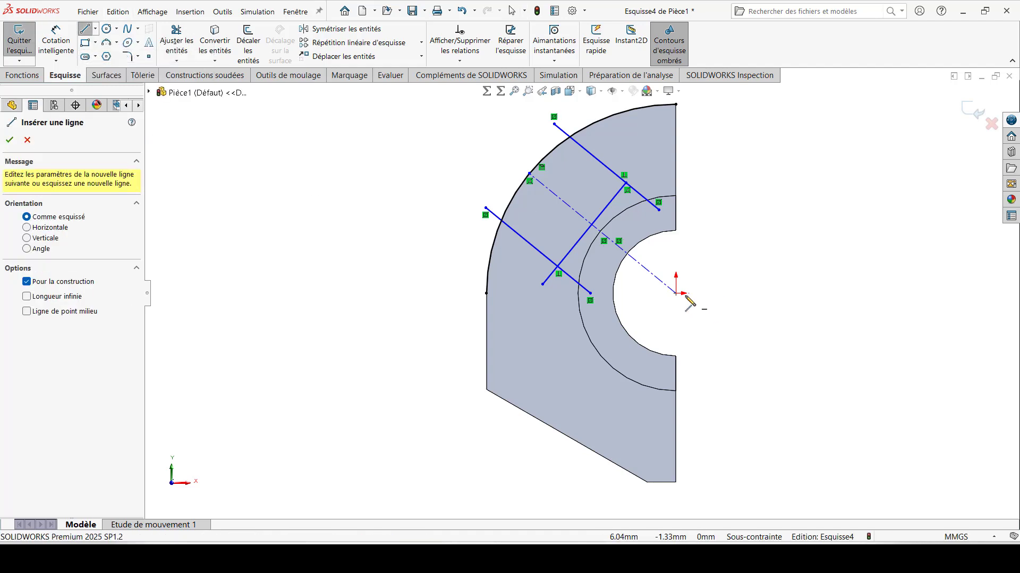
left_click(676, 294)
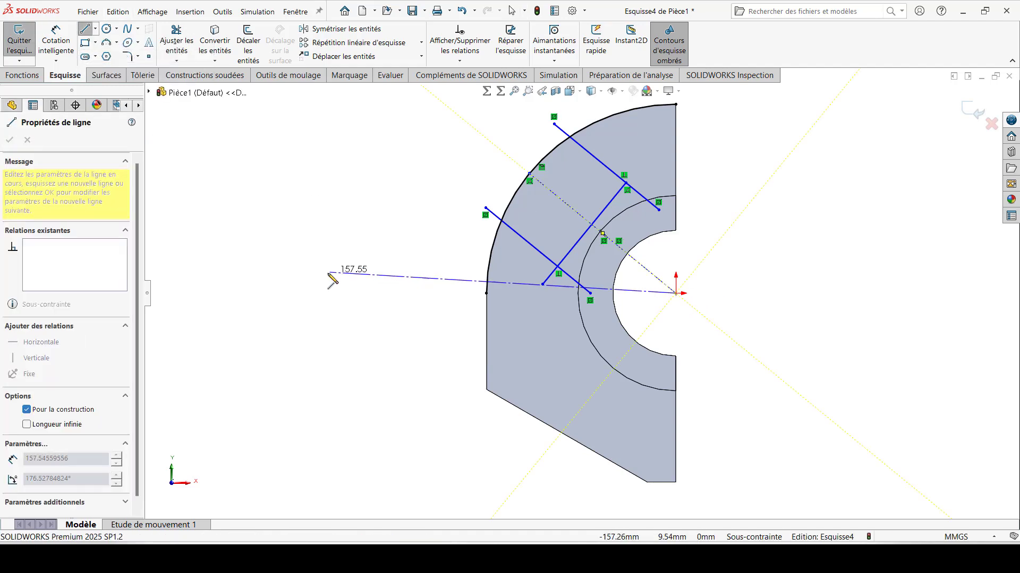
left_click(308, 294)
key("Escape")
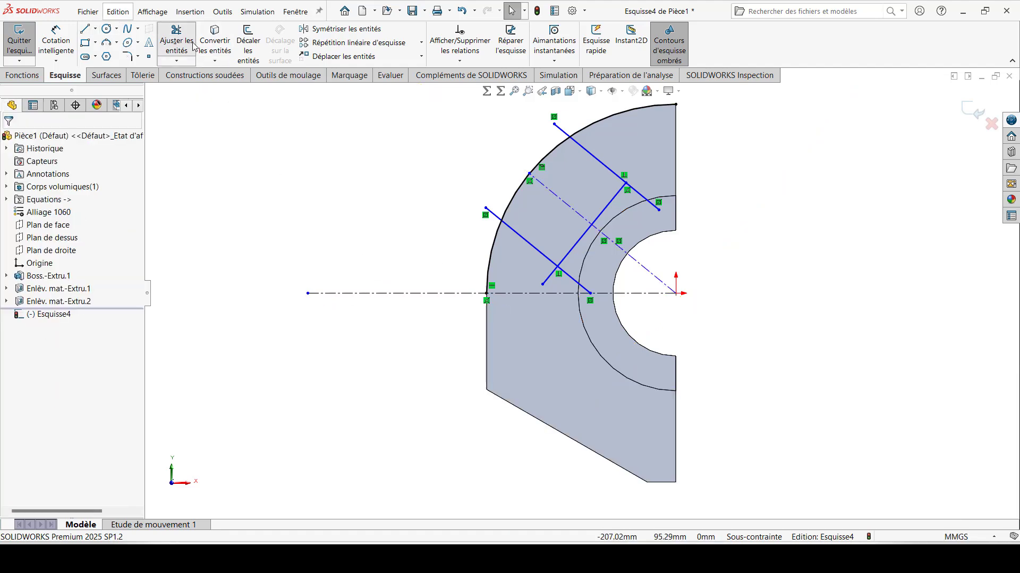
Trim the cross line and the inner ends of both side lines so they meet at two corners.
left_click(176, 41)
scroll(611, 318, "down", 5)
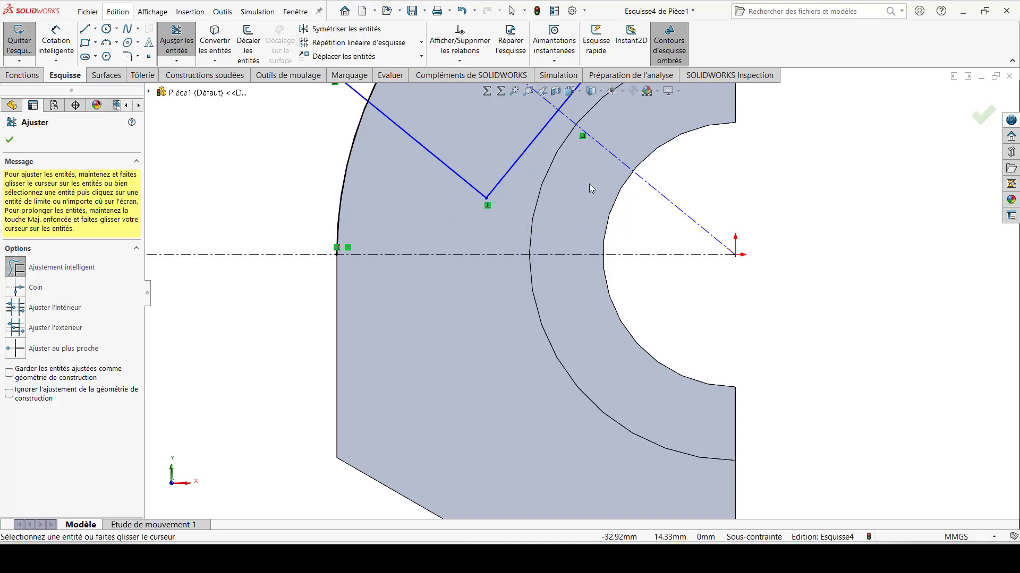
scroll(590, 186, "up", 3)
scroll(645, 129, "down", 3)
scroll(611, 173, "up", 5)
key("Escape")
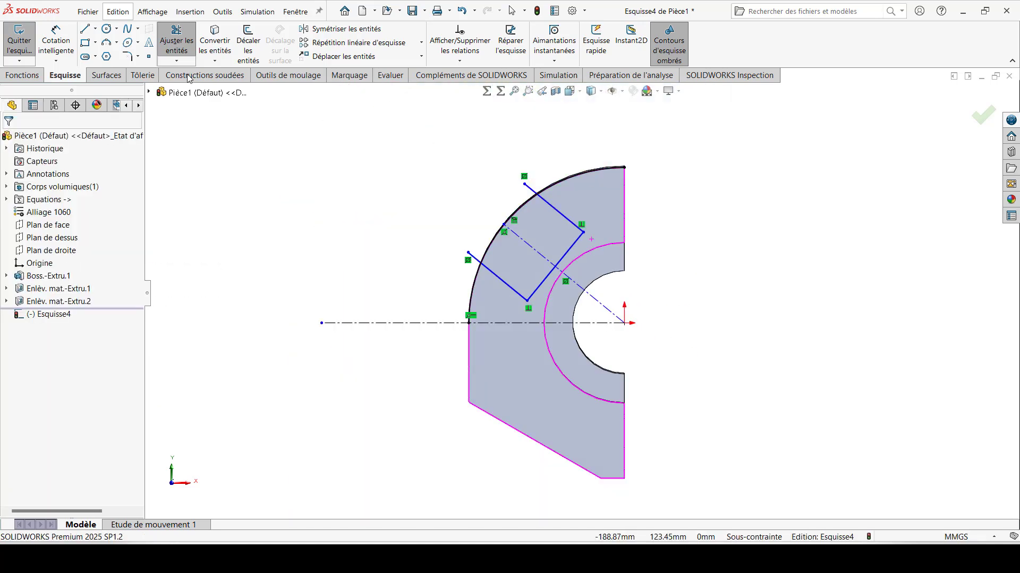
Dimension the angle between the lower side line and the horizontal construction line as 38°.
left_click(57, 42)
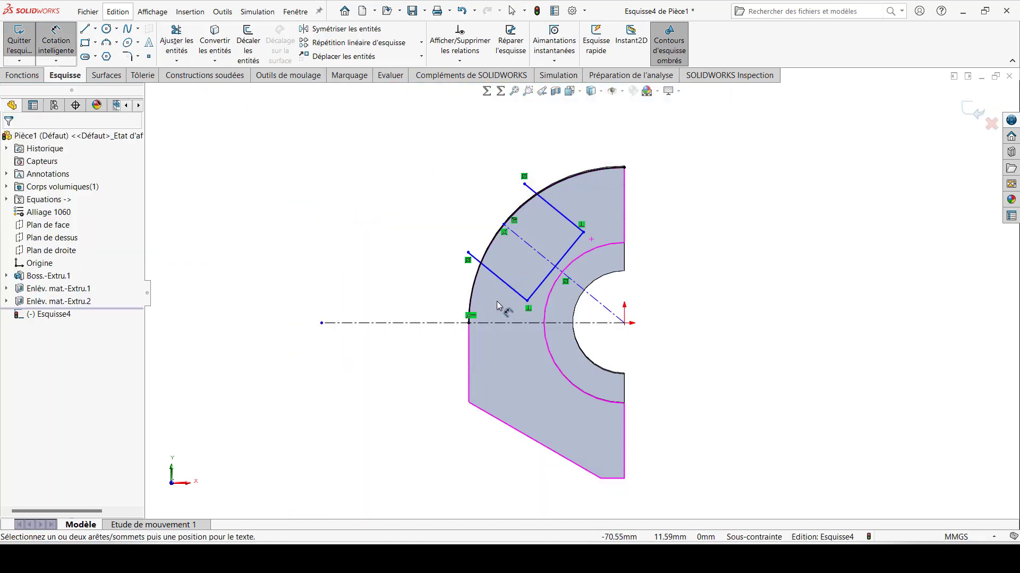
left_click(505, 283)
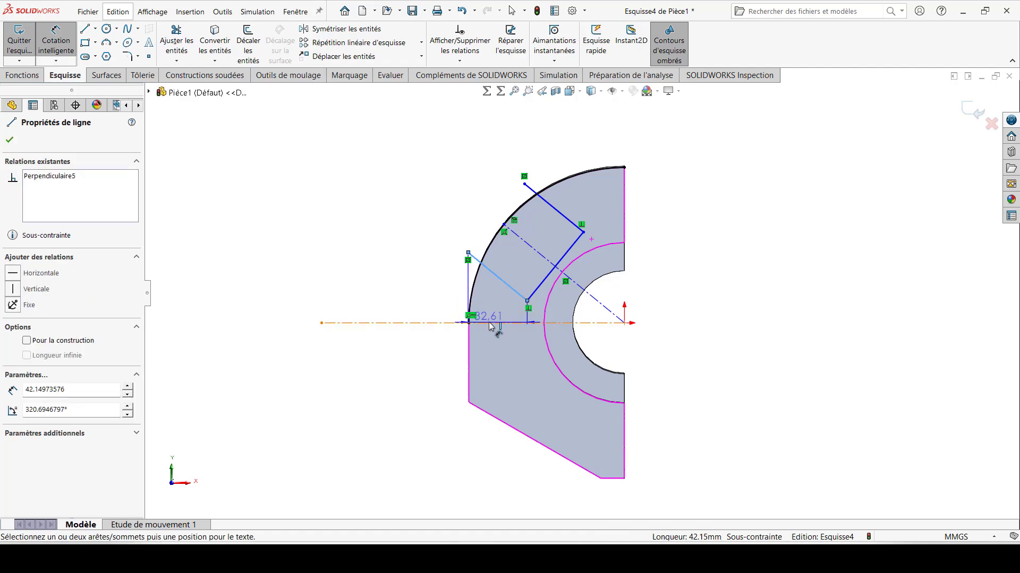
left_click(490, 324)
left_click(410, 290)
type("38")
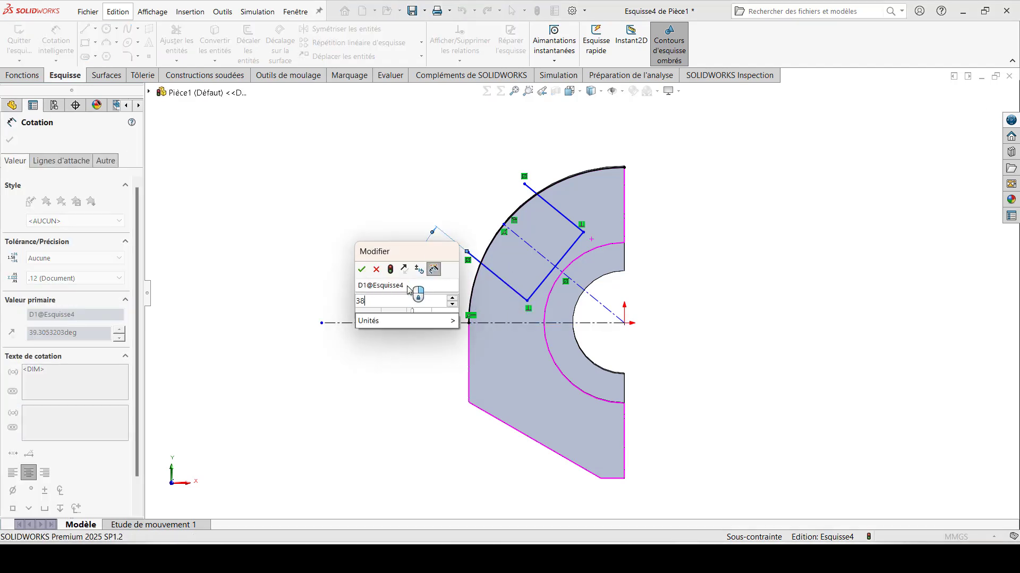
key("Return")
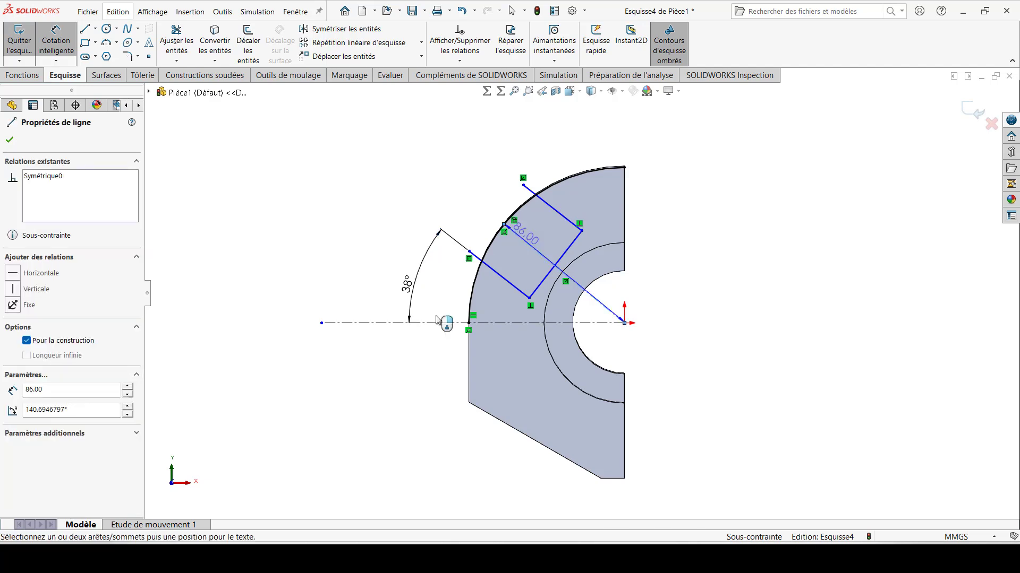
Dimension the angle between the sloped construction line and the horizontal construction line as 38°.
left_click(436, 319)
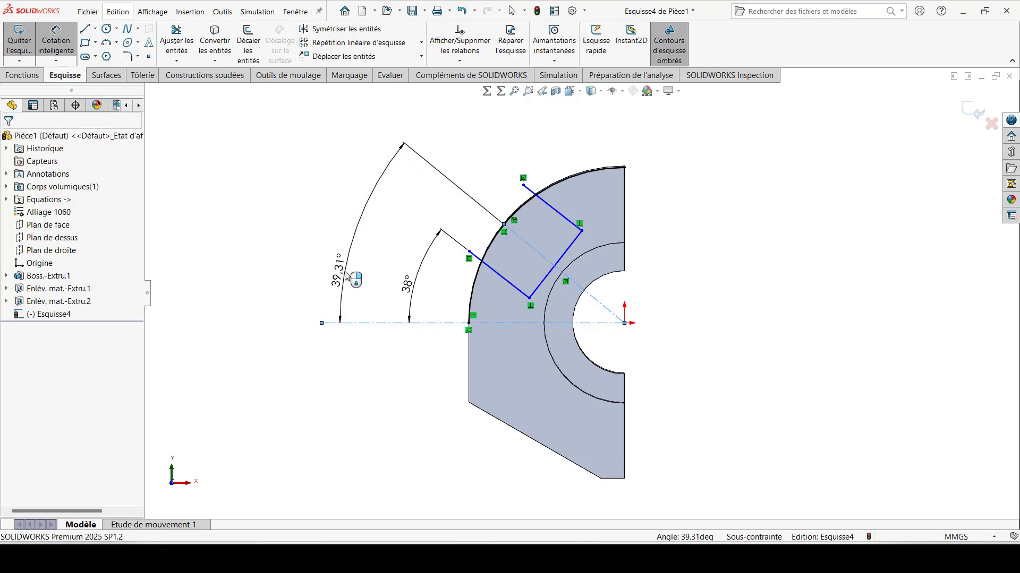
left_click(345, 275)
type("38")
key("Return")
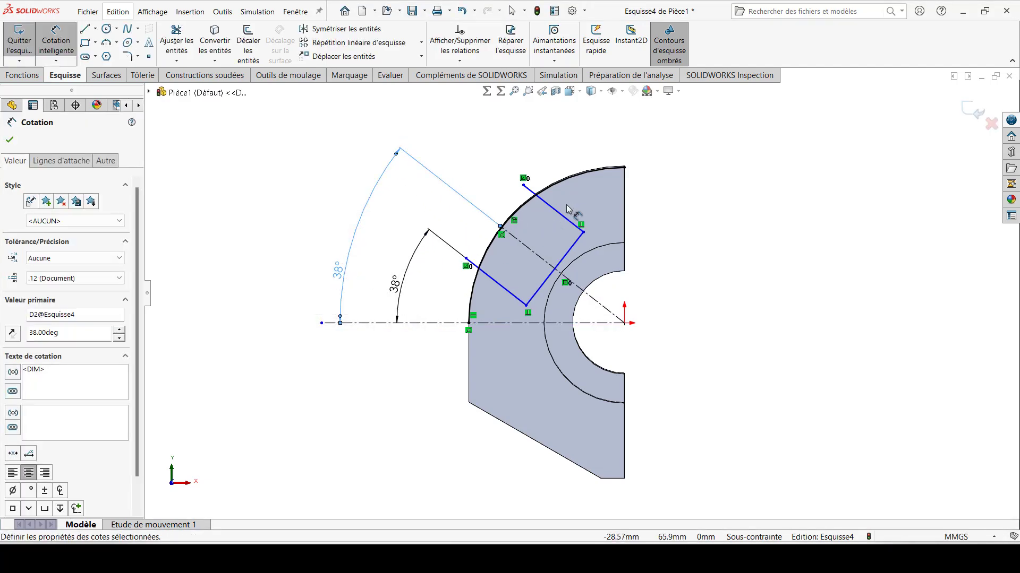
left_click(567, 209)
left_click(428, 323)
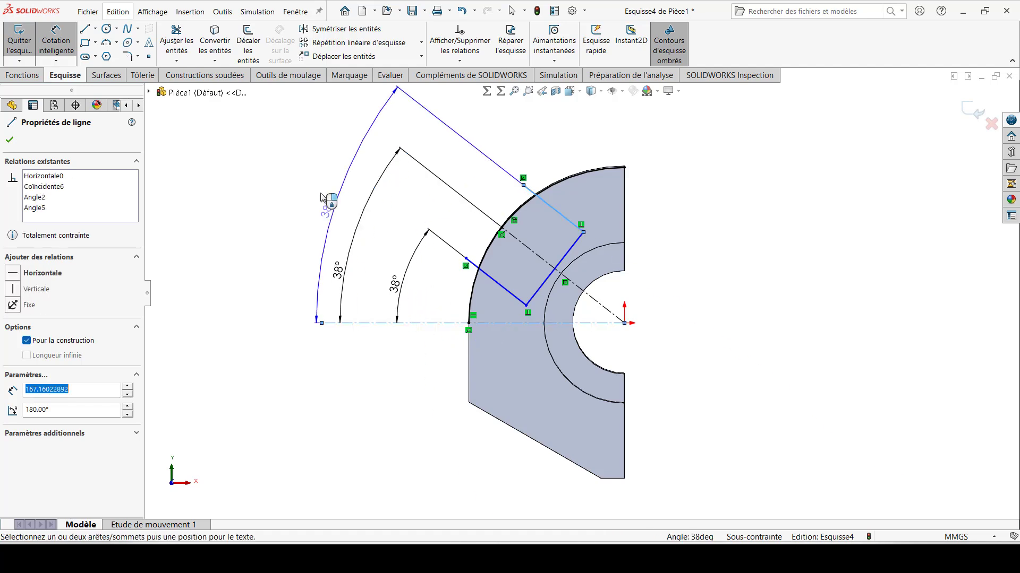
left_click(302, 184)
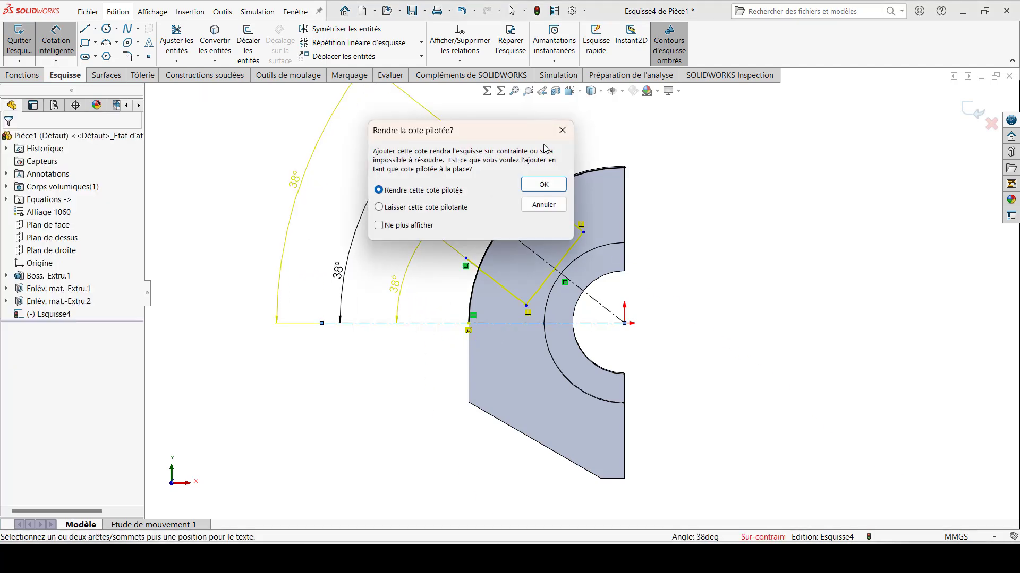
left_click(543, 205)
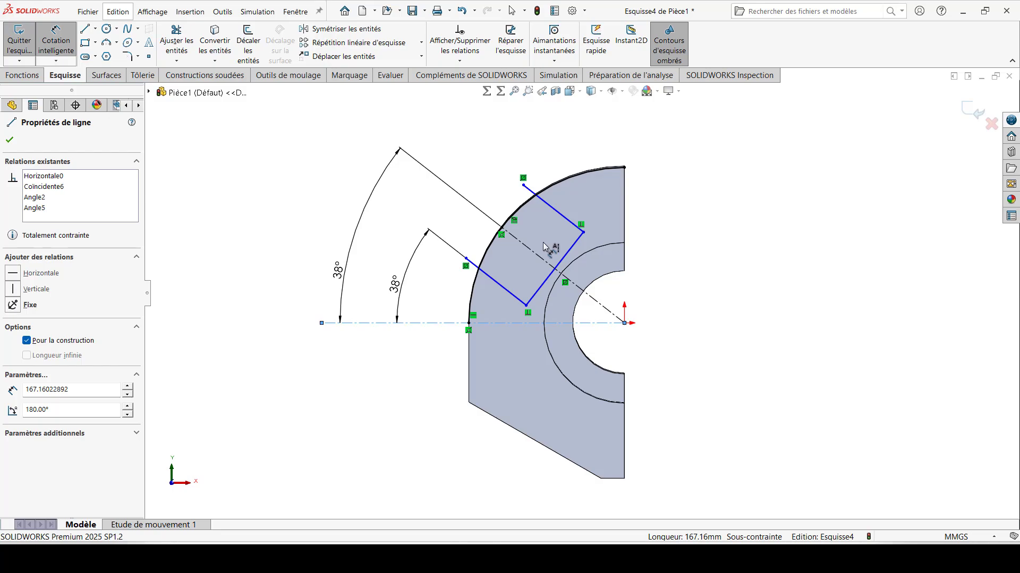
Check the reference drawing and trim the outer ends of both side lines back to the outer arc.
key("alt+Tab")
key("alt+Tab")
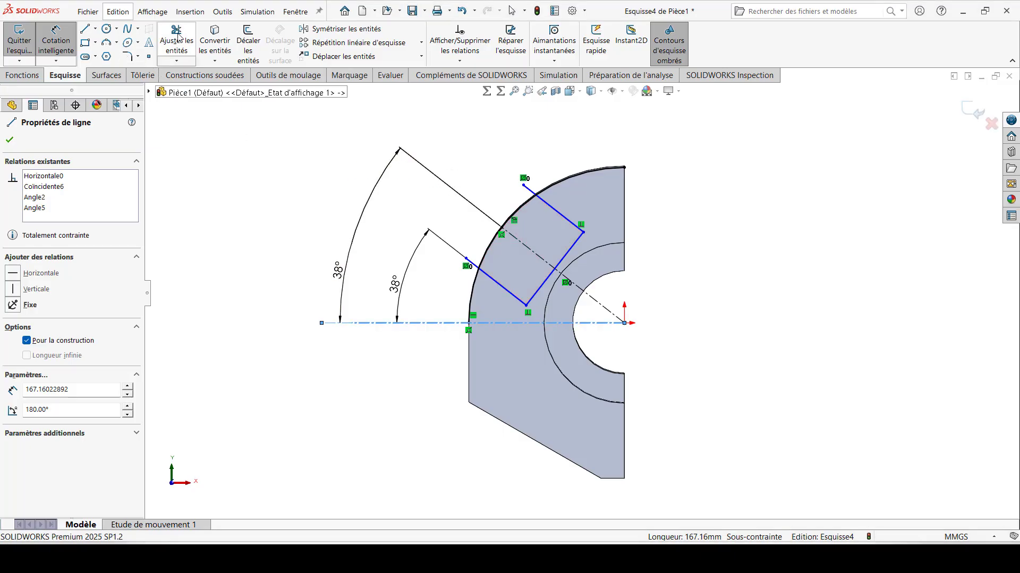
left_click(177, 37)
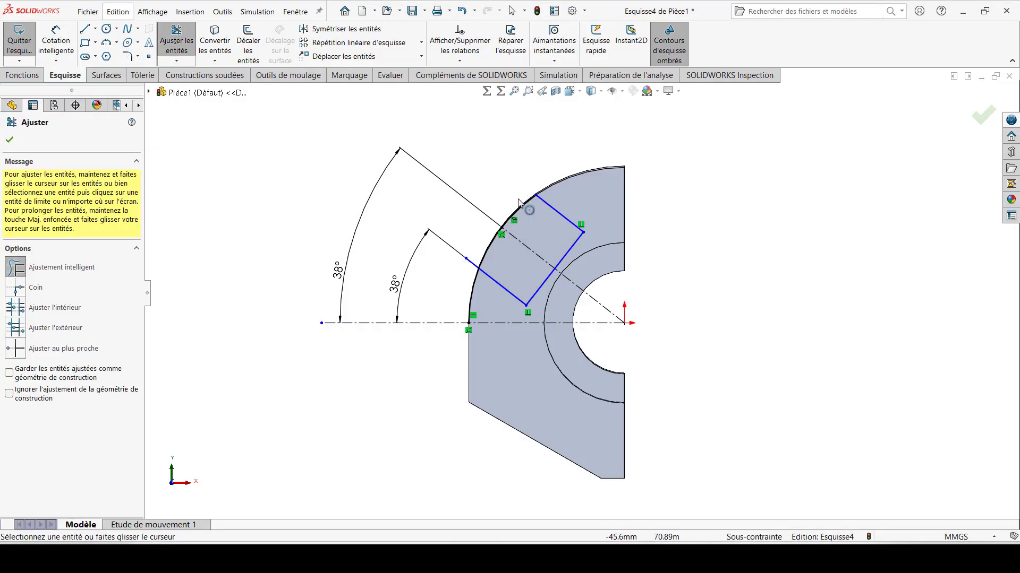
left_click(472, 263)
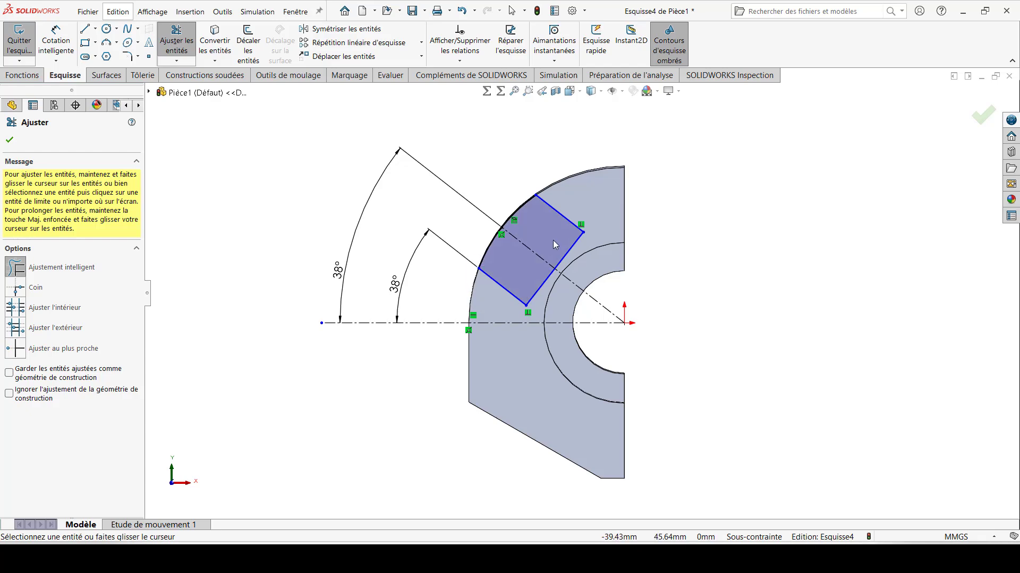
key("Escape")
Dimension the distance between the two parallel side lines as 82 mm, following the reference drawing.
key("alt+Tab")
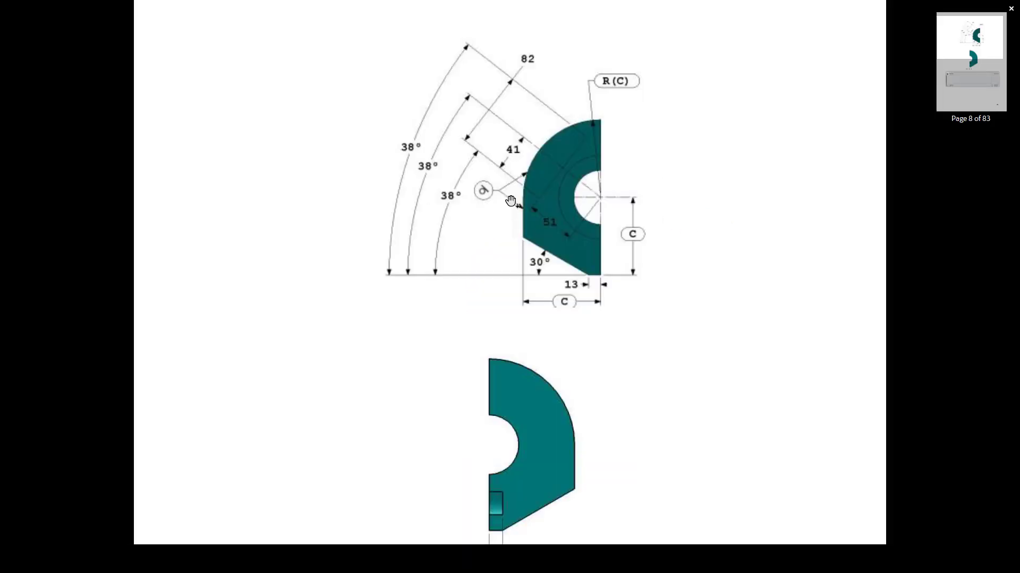
key("alt+Tab")
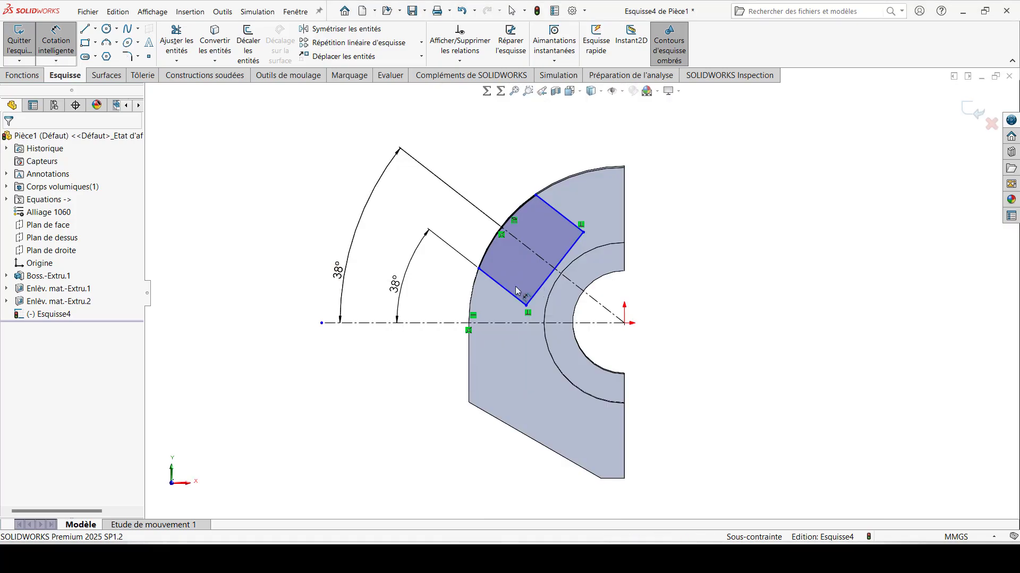
key("alt+Tab")
key("alt+Tab")
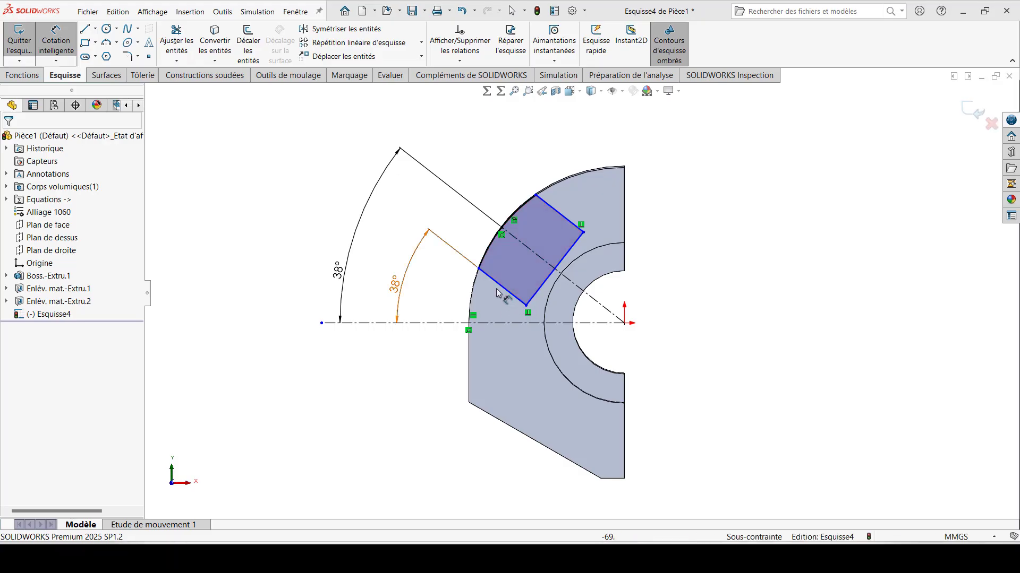
left_click(550, 208)
left_click(452, 249)
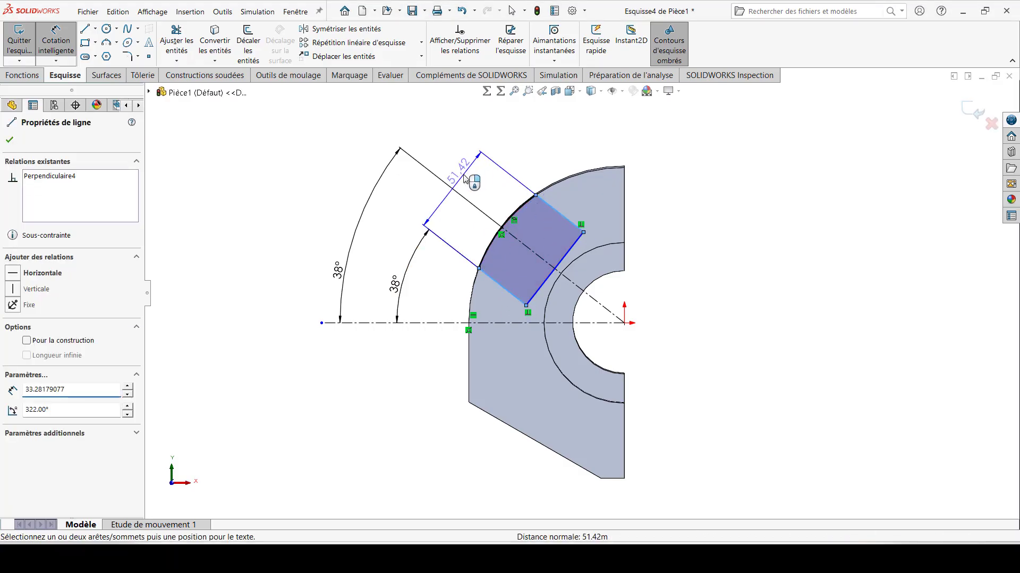
left_click(463, 175)
type("51.42383707mm")
key("Return")
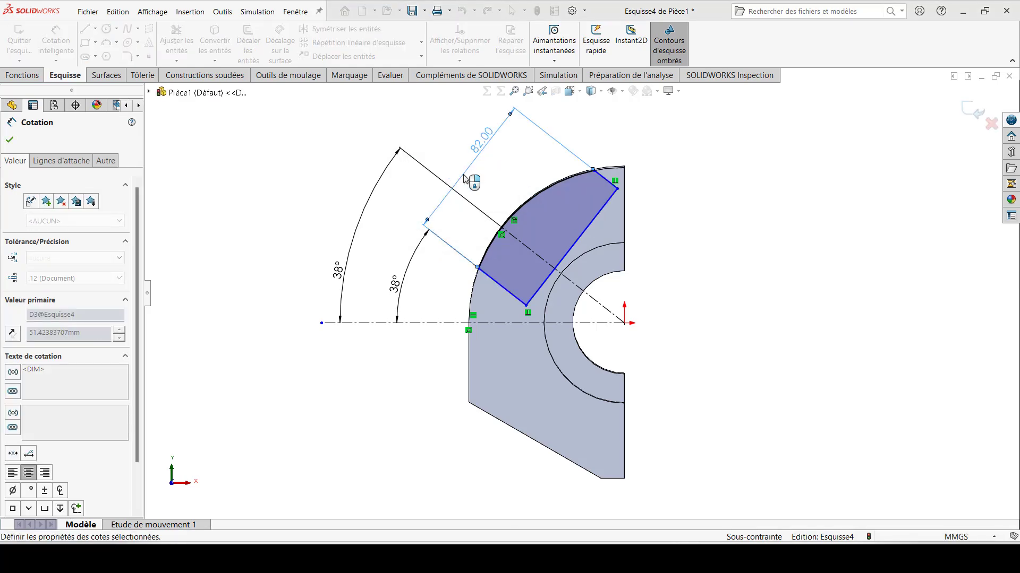
Check the reference drawing and dimension the distance from the inner sloped line to the origin as 51 mm.
key("alt+Tab")
key("alt+Tab")
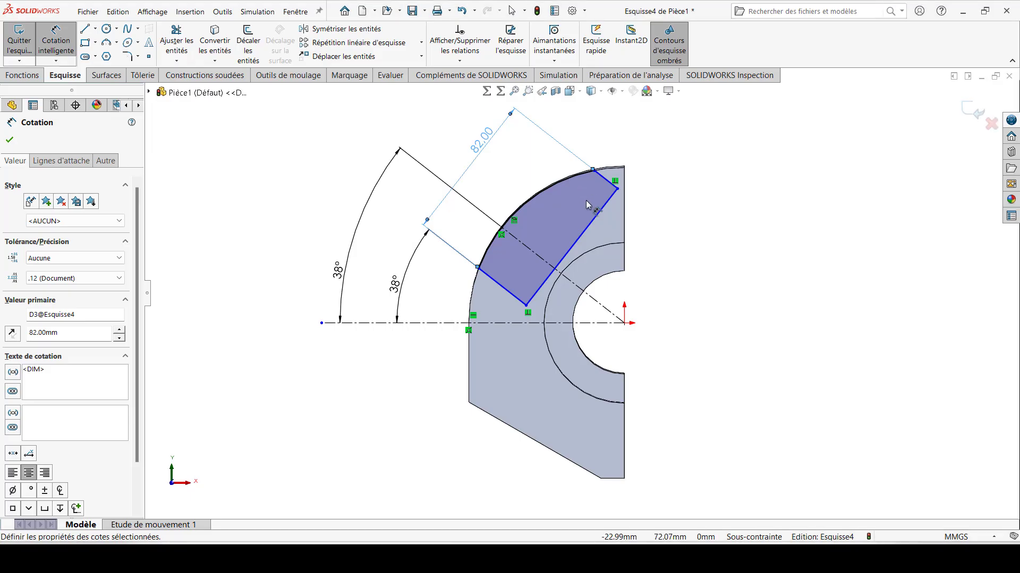
key("alt+Tab")
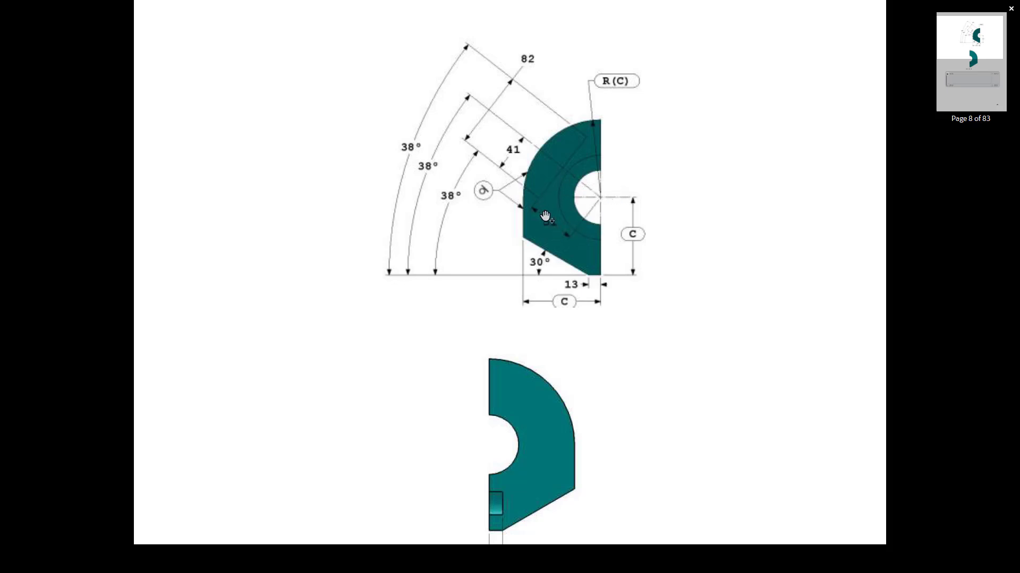
key("alt+Tab")
left_click(550, 284)
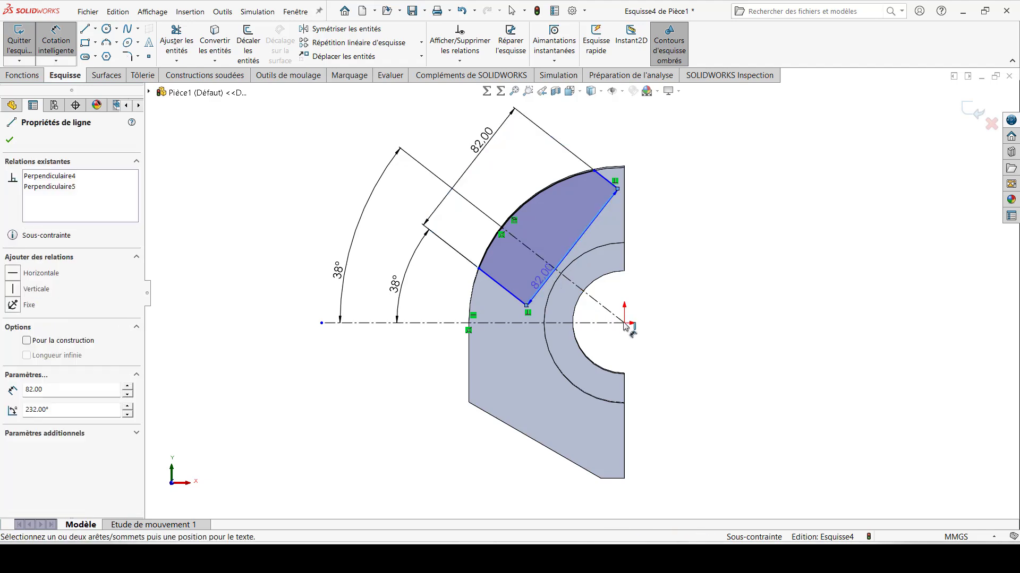
left_click(624, 323)
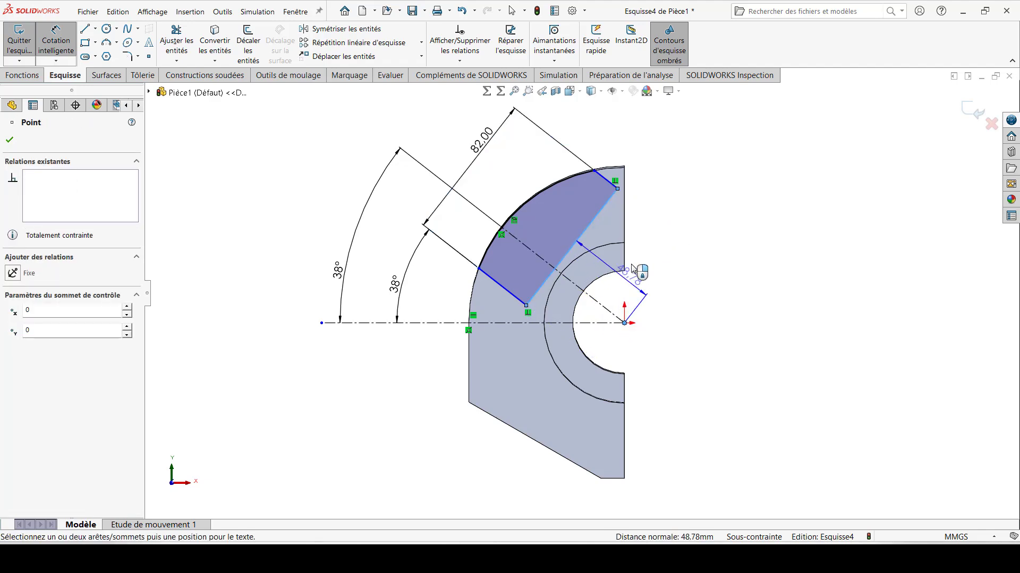
left_click(640, 251)
type("51")
key("Return")
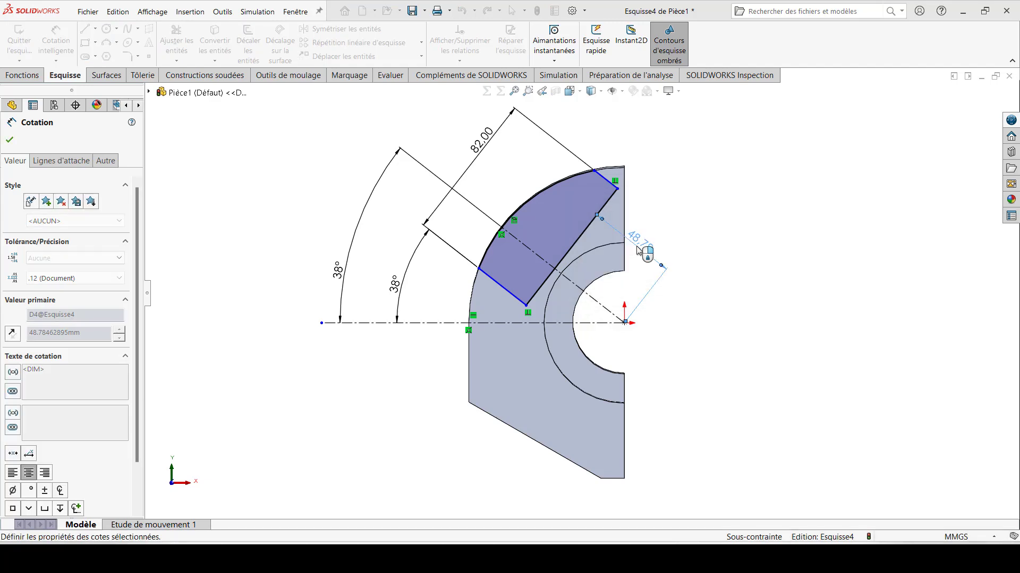
key("Escape")
Make the two side lines symmetric about the sloped construction line and delete the conflicting 38° dimension on the lower side line.
left_click(605, 182)
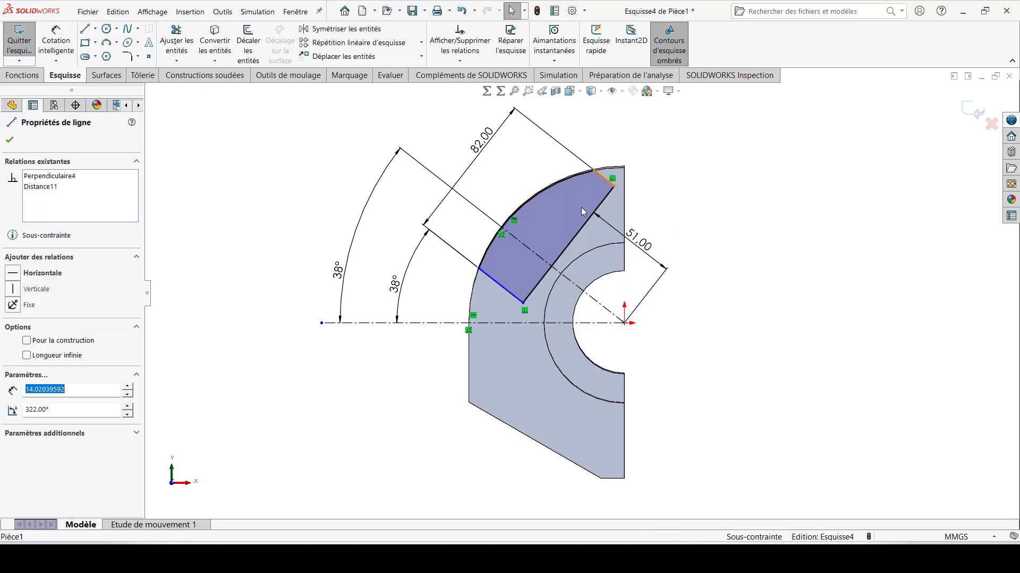
left_click(535, 258, "ctrl")
left_click(500, 287, "ctrl")
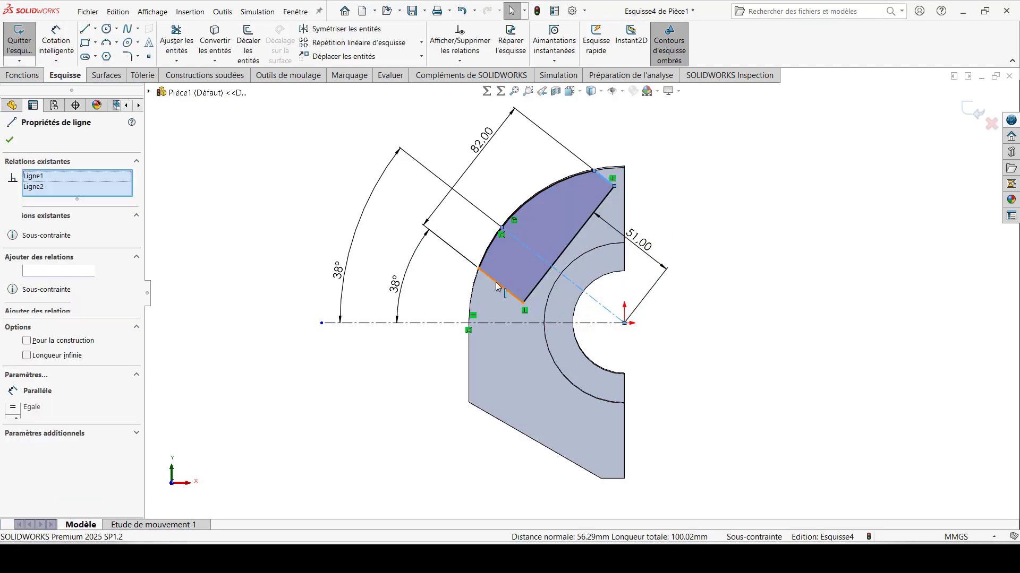
left_click(18, 418)
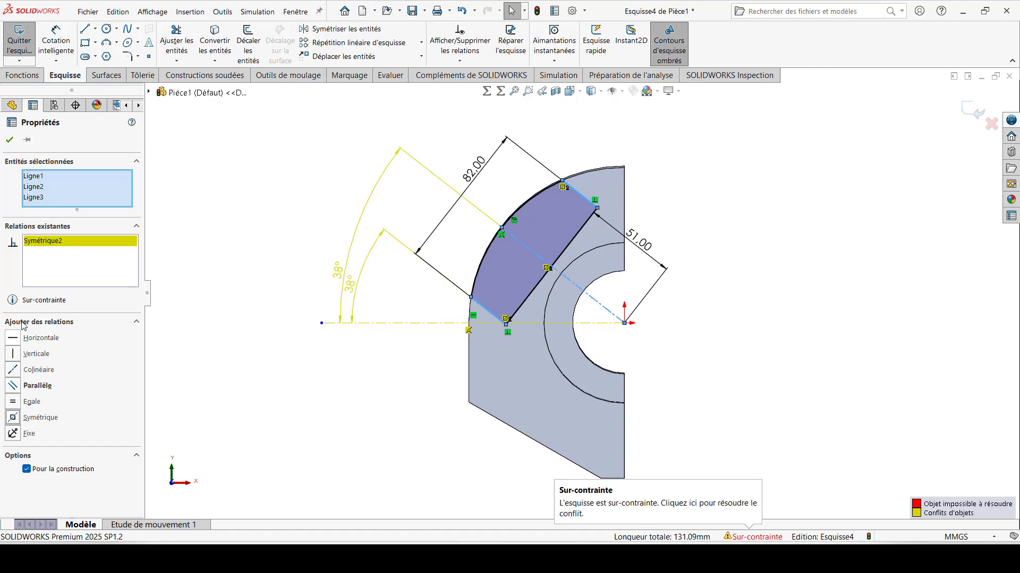
left_click(9, 140)
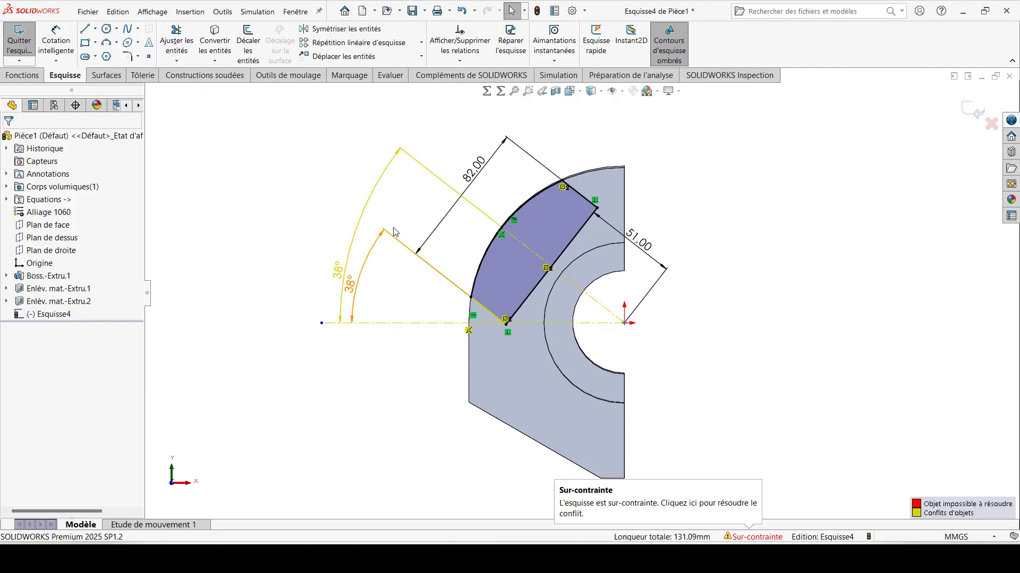
left_click(350, 291)
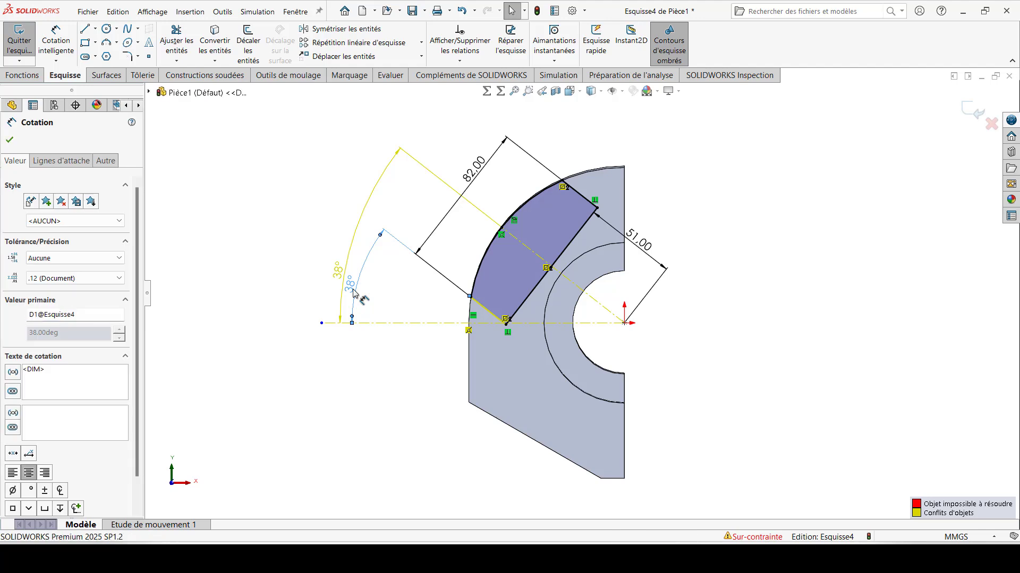
key("Delete")
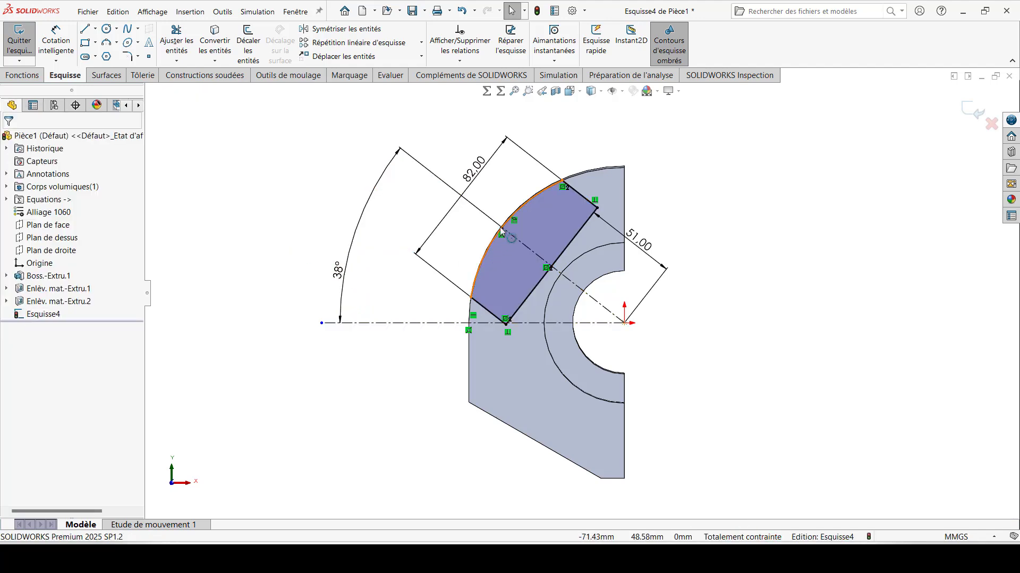
Compare the segment sketch and its 82 mm, 51 mm and 38° dimensions with the end view in the reference drawing.
scroll(548, 302, "down", 3)
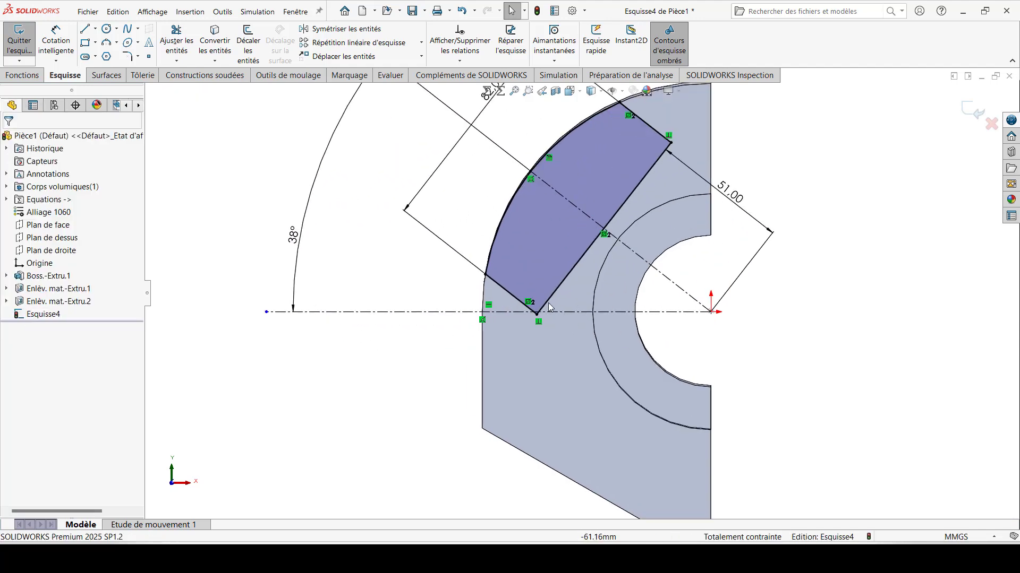
scroll(584, 265, "up", 2)
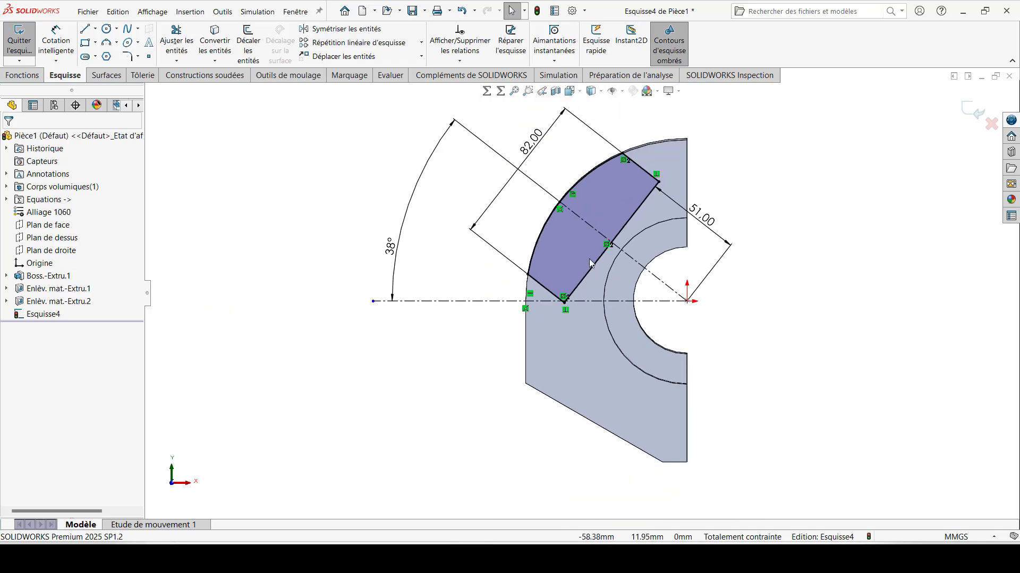
scroll(628, 201, "down", 3)
key("alt+Tab")
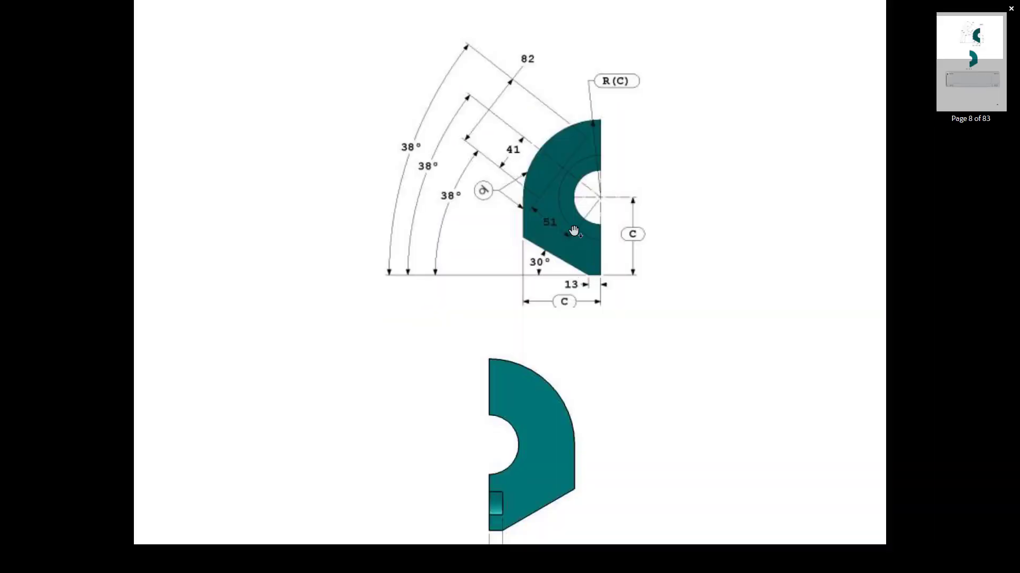
key("alt+Tab")
key("alt+Tab")
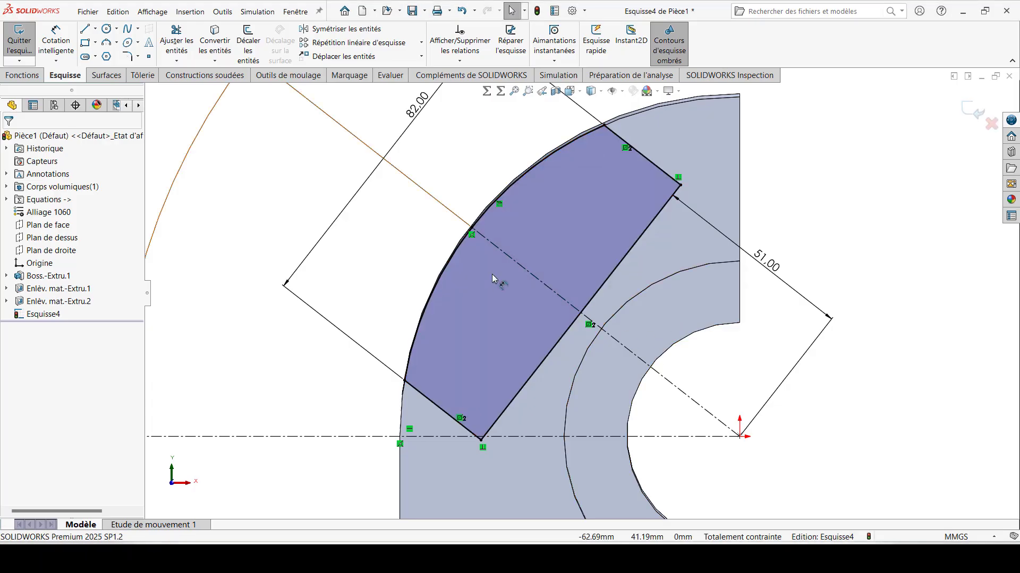
scroll(498, 280, "up", 5)
scroll(568, 292, "down", 4)
scroll(568, 289, "up", 4)
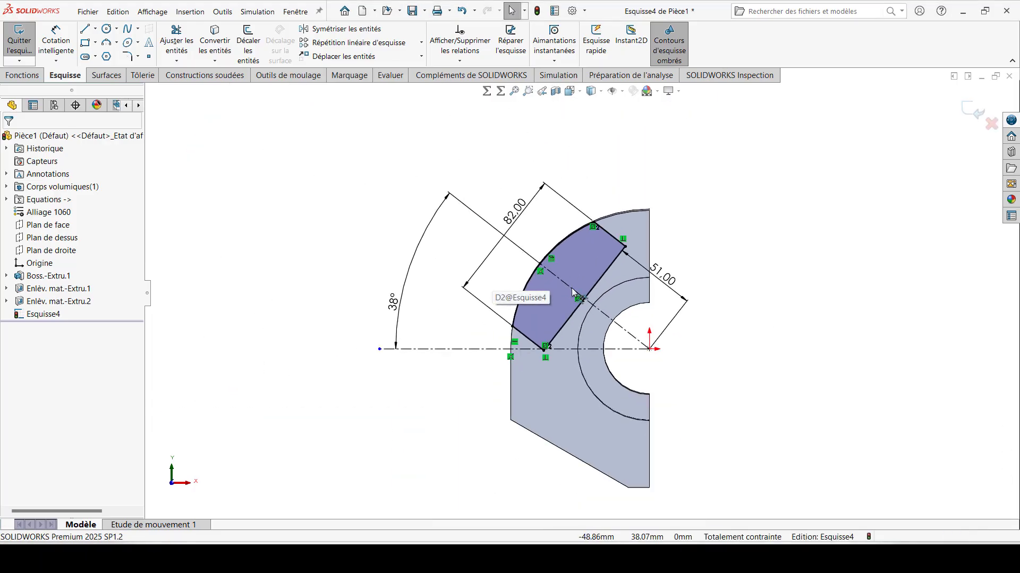
key("alt+Tab")
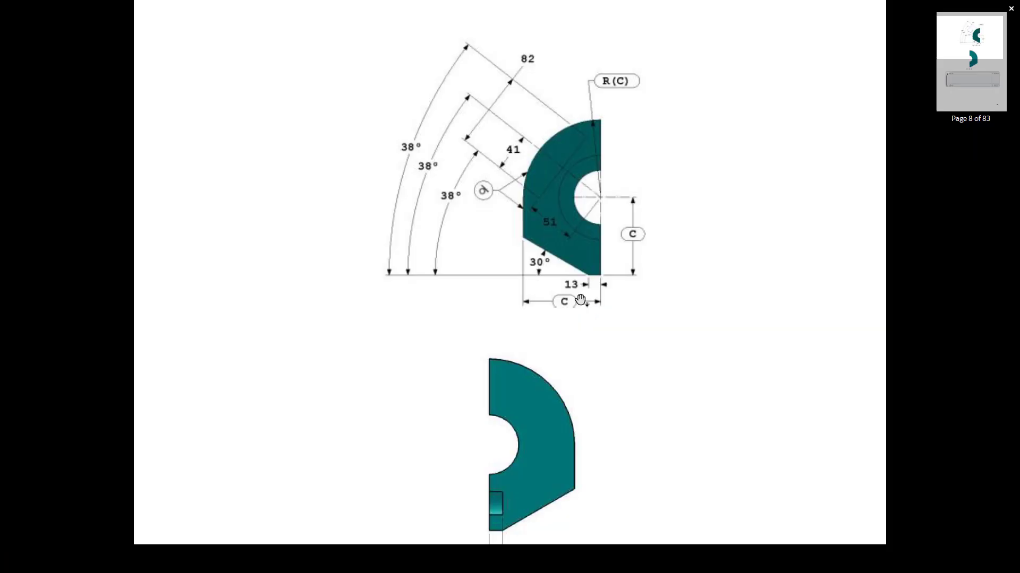
key("alt+Tab")
Extrude the segment sketch outward from the end face as a merged boss with the Borgne (blind) end condition, 13 mm deep.
middle_click_drag(581, 300, 504, 320)
left_click(25, 75)
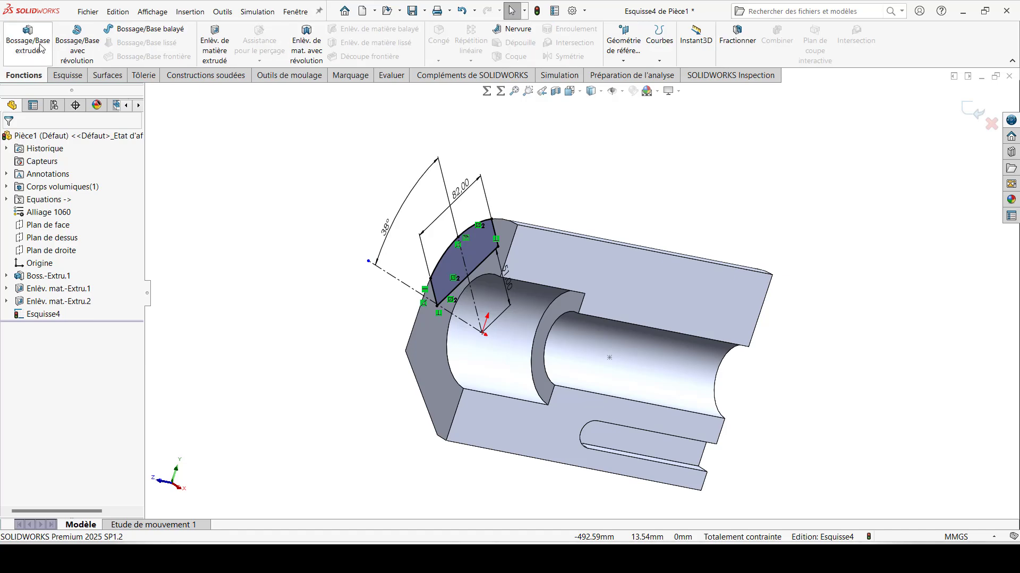
left_click(27, 37)
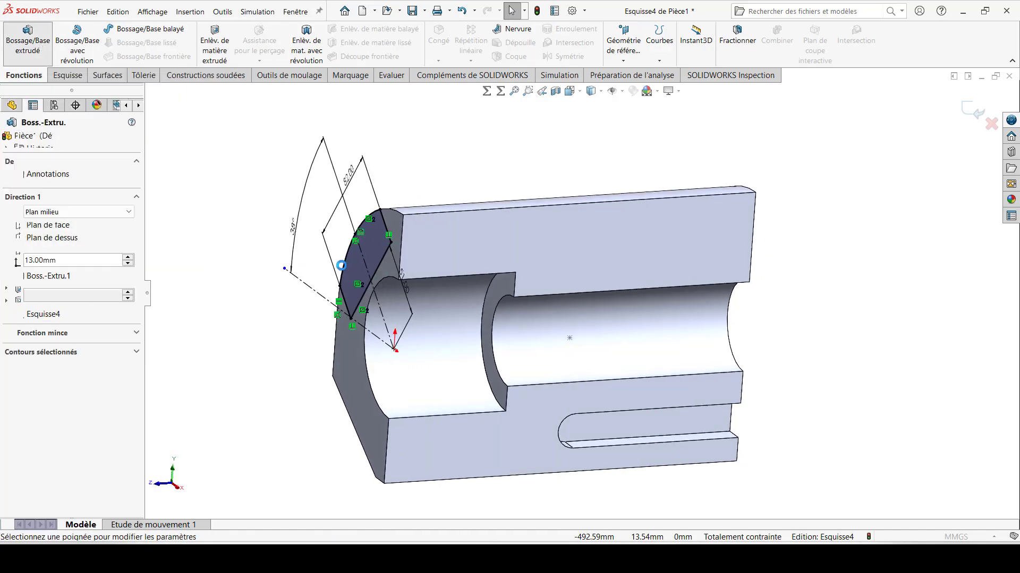
key("alt+Tab")
key("alt+Tab")
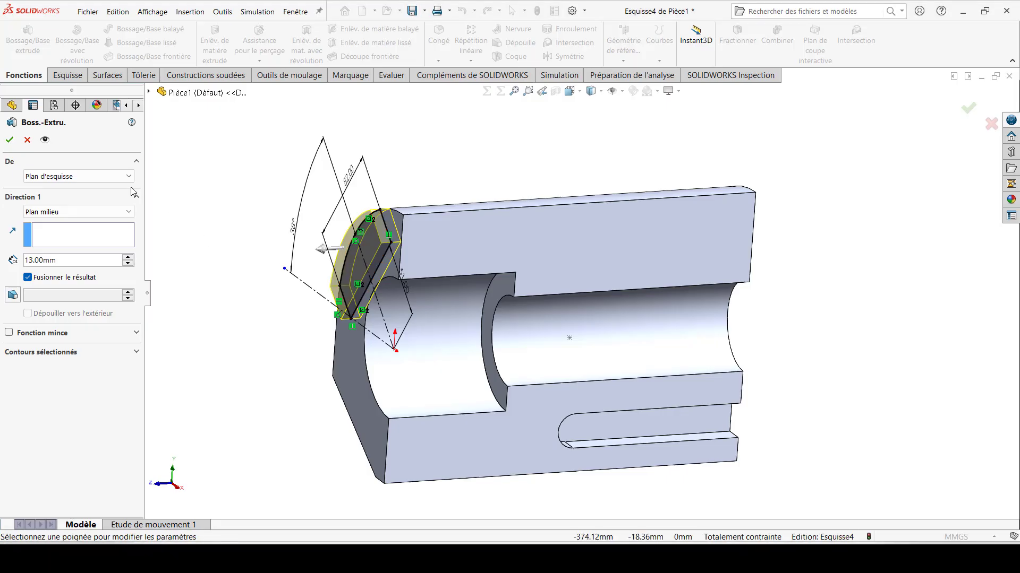
left_click(74, 213)
left_click(75, 224)
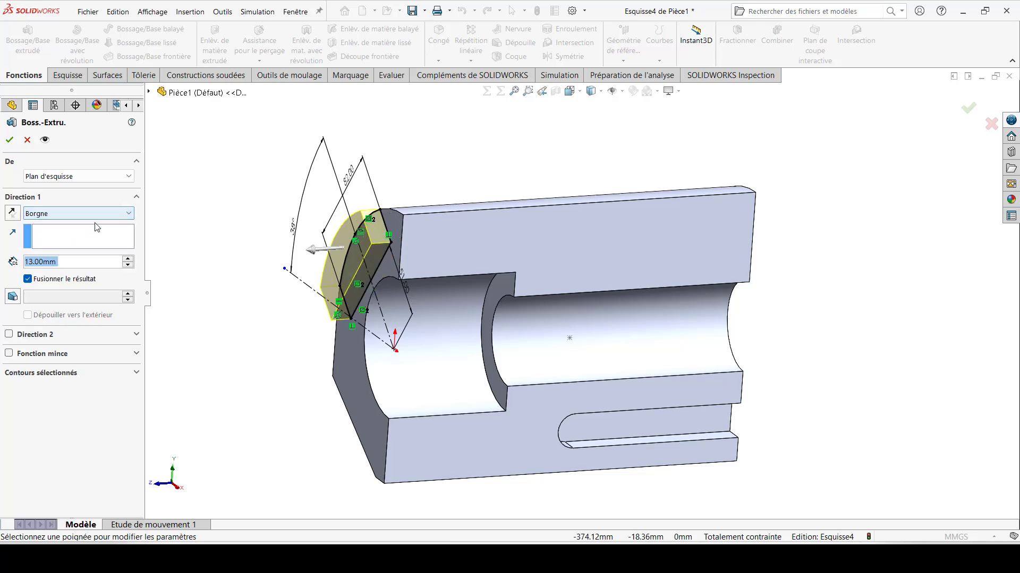
key("alt+Tab")
scroll(501, 370, "down", 10)
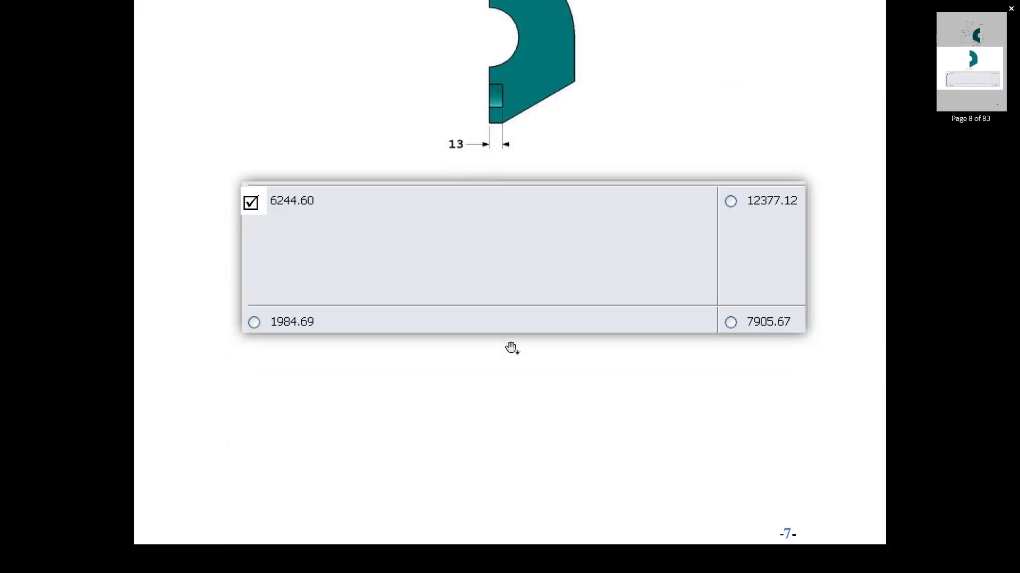
scroll(512, 292, "up", 5)
scroll(512, 347, "up", 15)
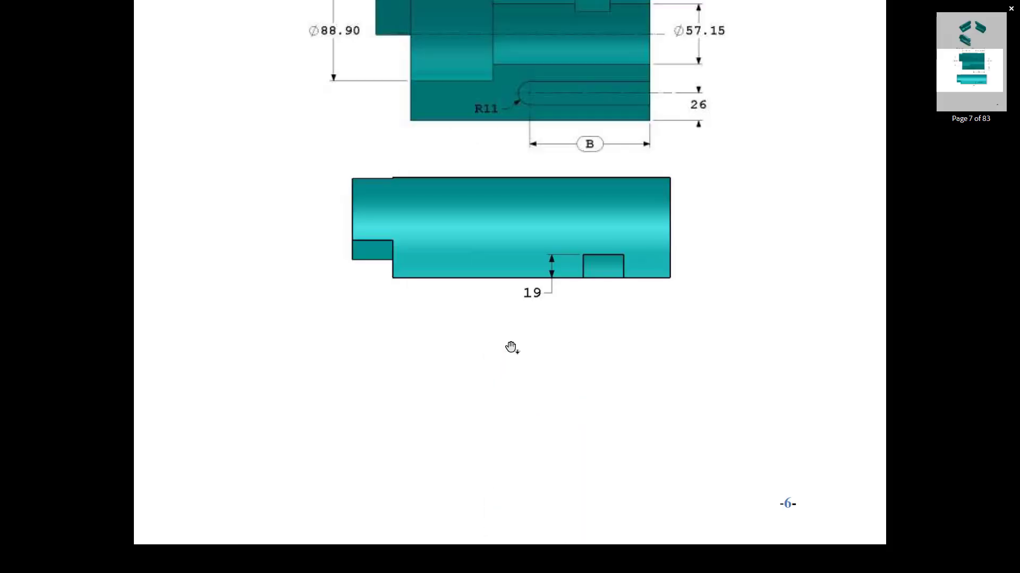
key("alt+Tab")
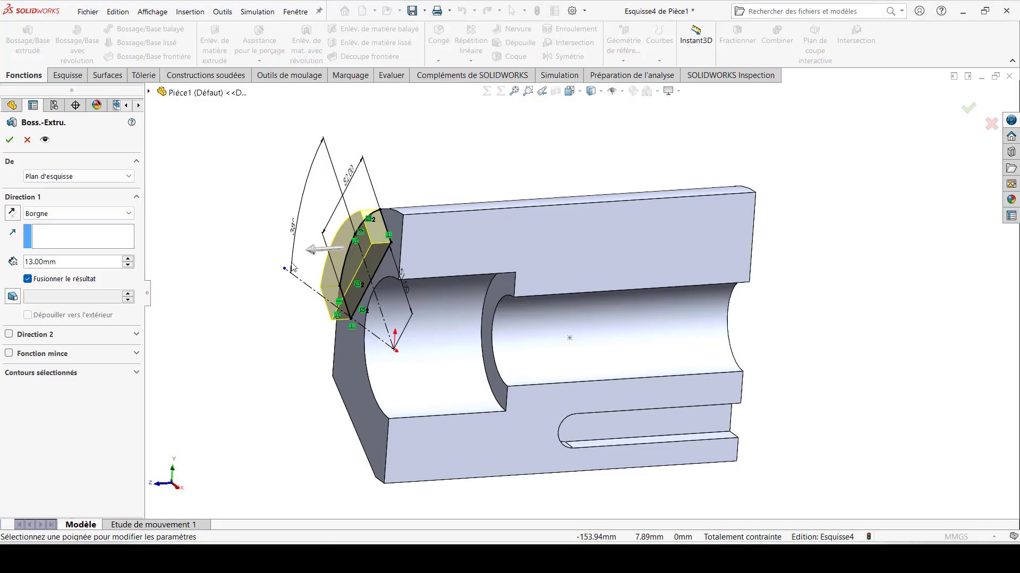
key("Return")
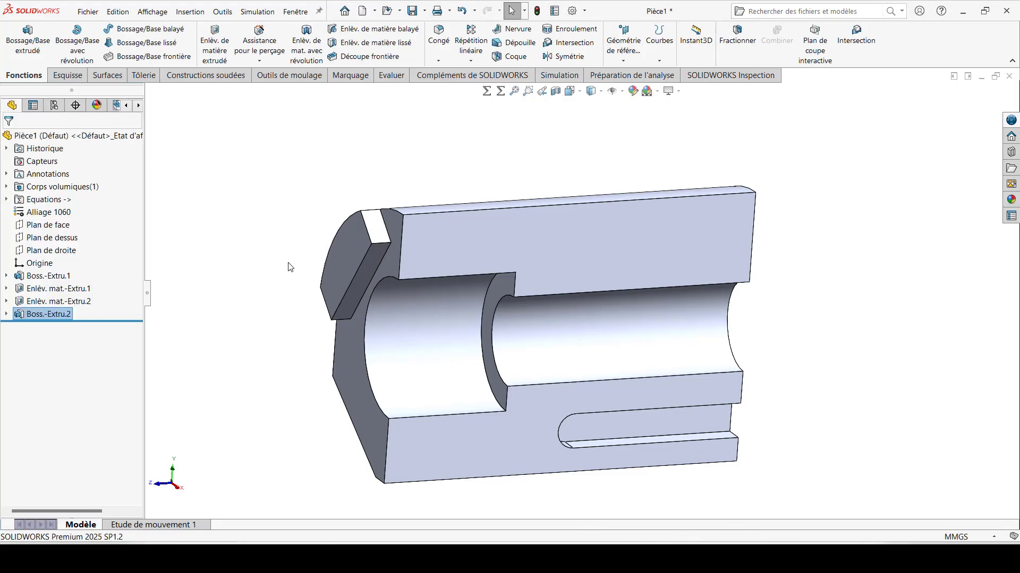
Edit the new end boss and set its extrusion depth to 33 mm.
left_click(370, 254)
left_click(400, 196)
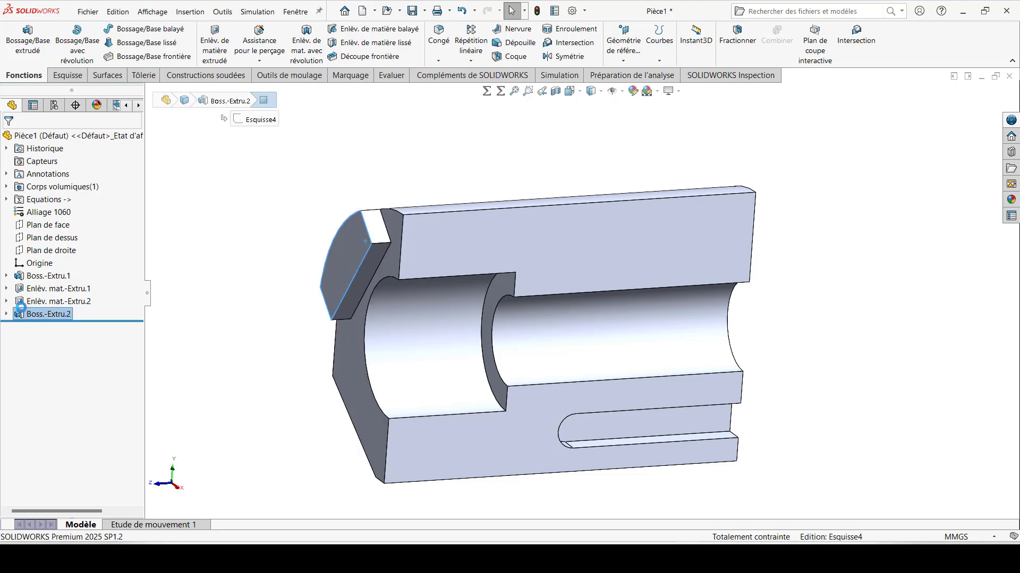
scroll(61, 265, "up", 2)
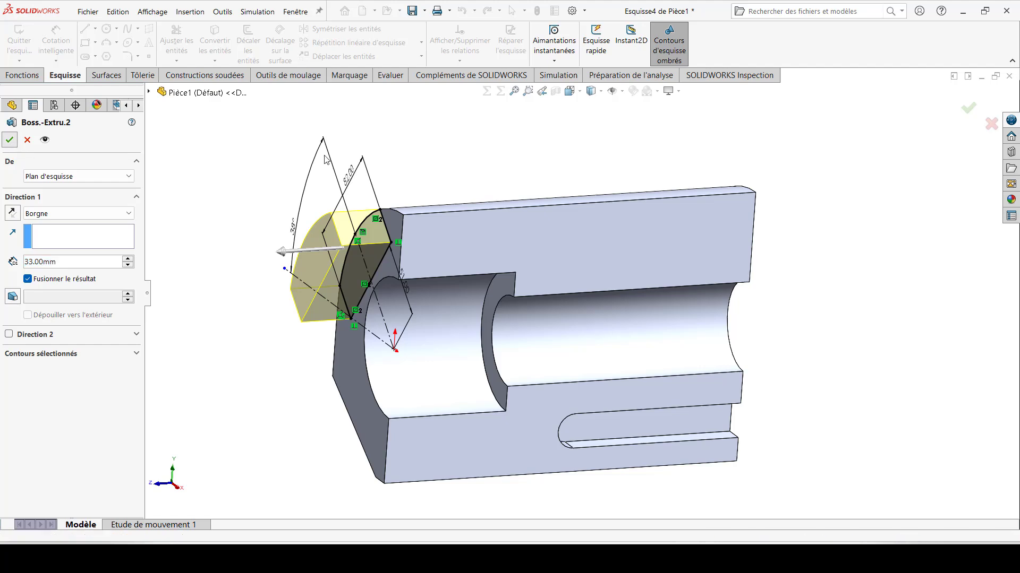
Examine the reference drawing's isometric, side and lower views for the notch's position, width and depth.
scroll(451, 217, "up", 5)
middle_click_drag(534, 267, 520, 204)
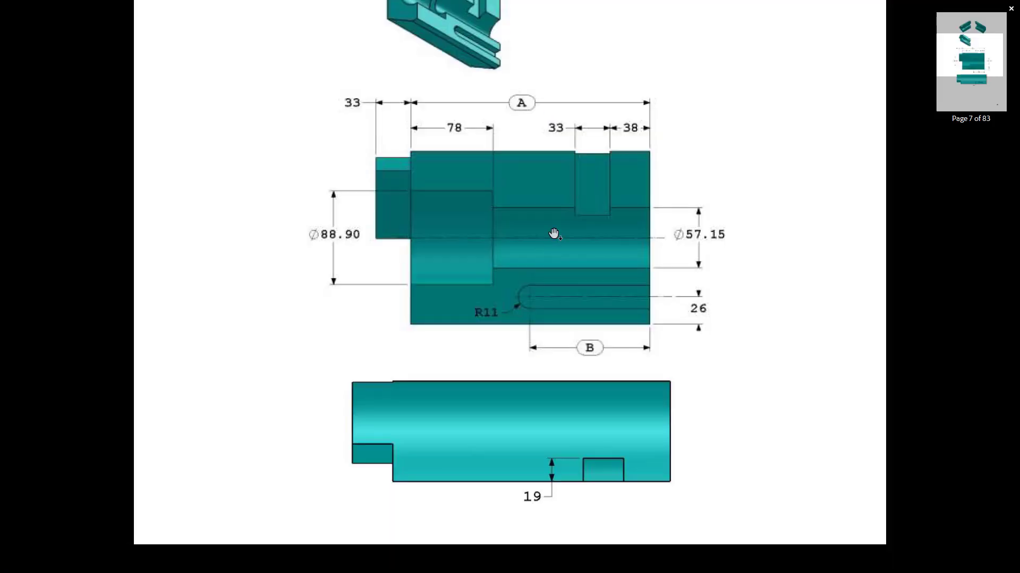
scroll(552, 232, "up", 3)
scroll(610, 312, "down", 1)
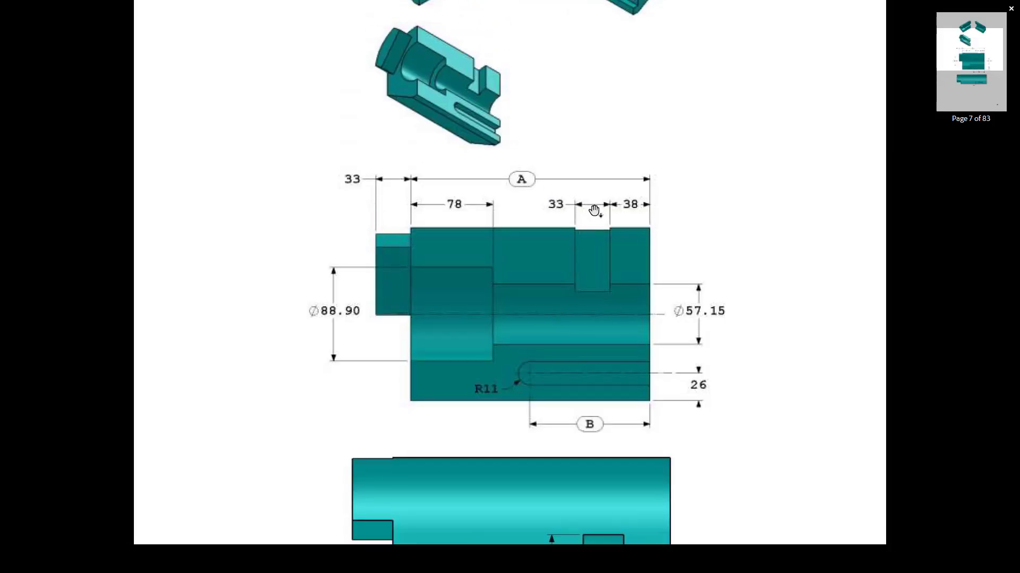
scroll(594, 211, "up", 3)
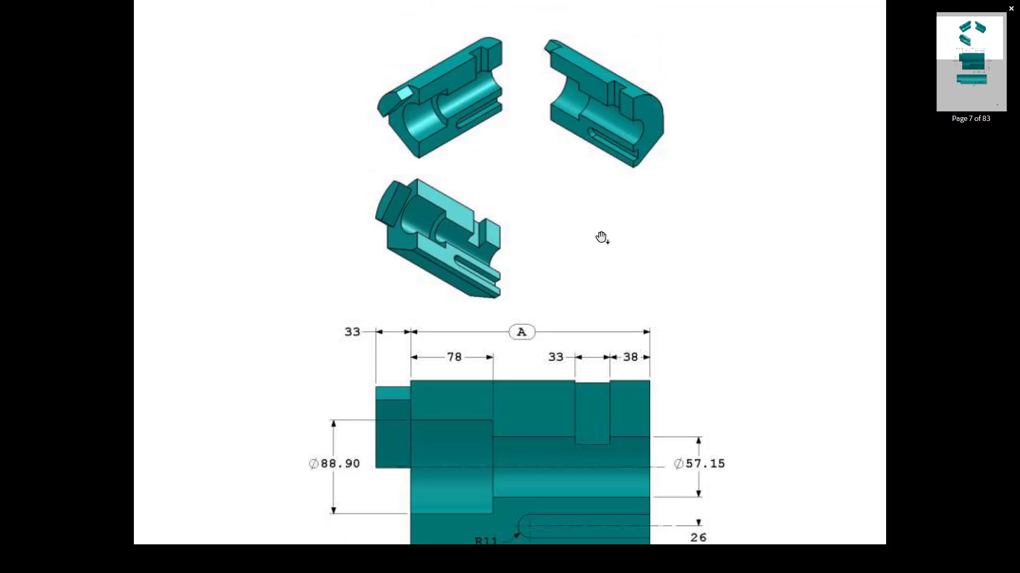
scroll(602, 251, "down", 5)
scroll(602, 252, "up", 1)
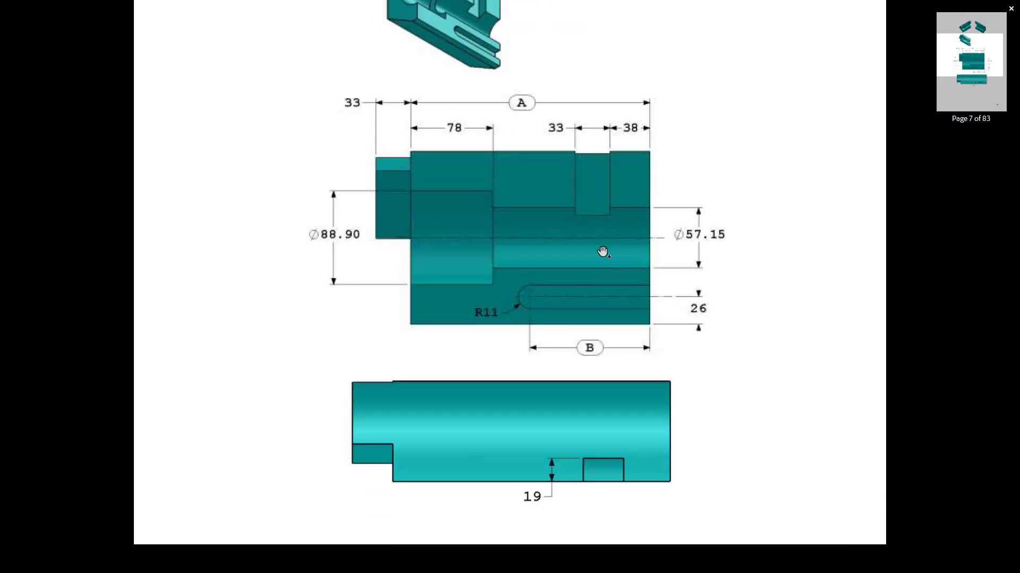
scroll(602, 251, "down", 1)
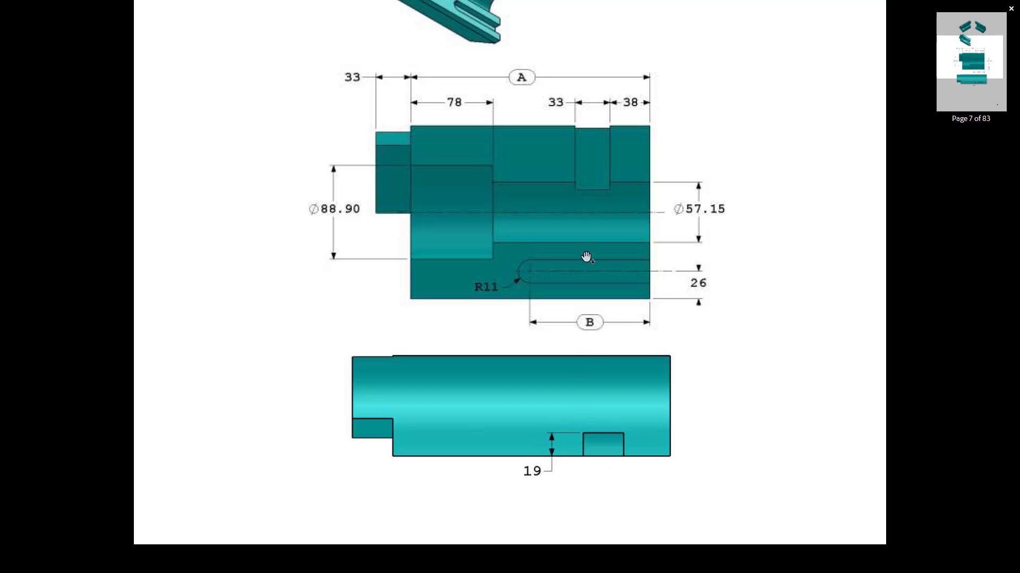
scroll(608, 292, "up", 1)
scroll(570, 189, "up", 10)
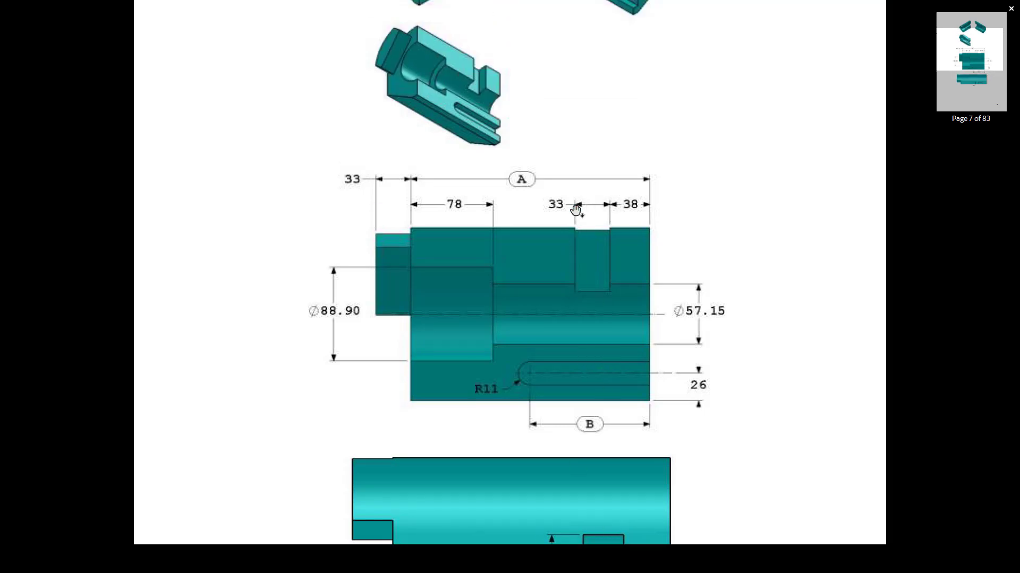
scroll(583, 244, "down", 4)
scroll(583, 258, "down", 6)
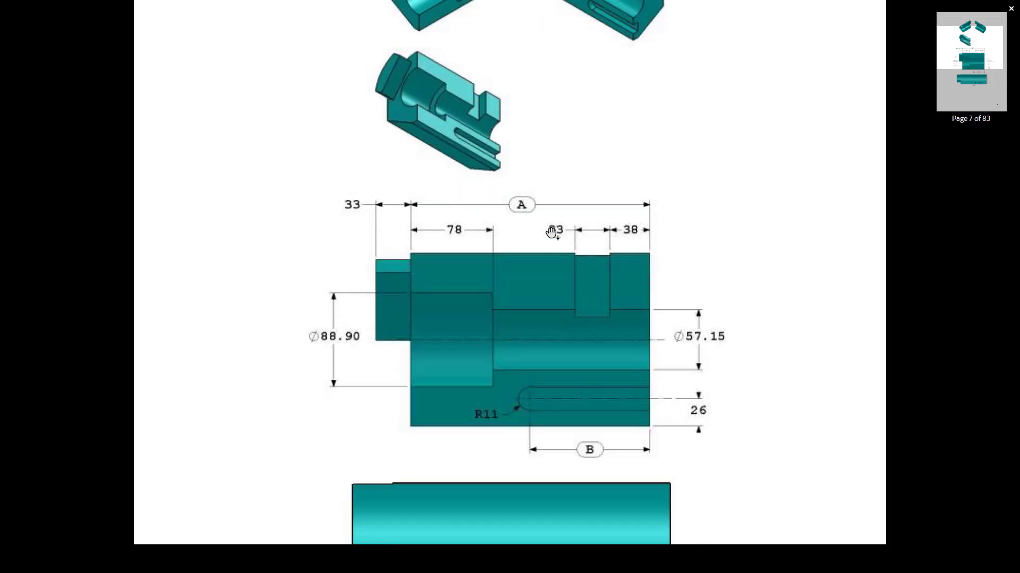
scroll(552, 234, "up", 2)
scroll(604, 203, "down", 1)
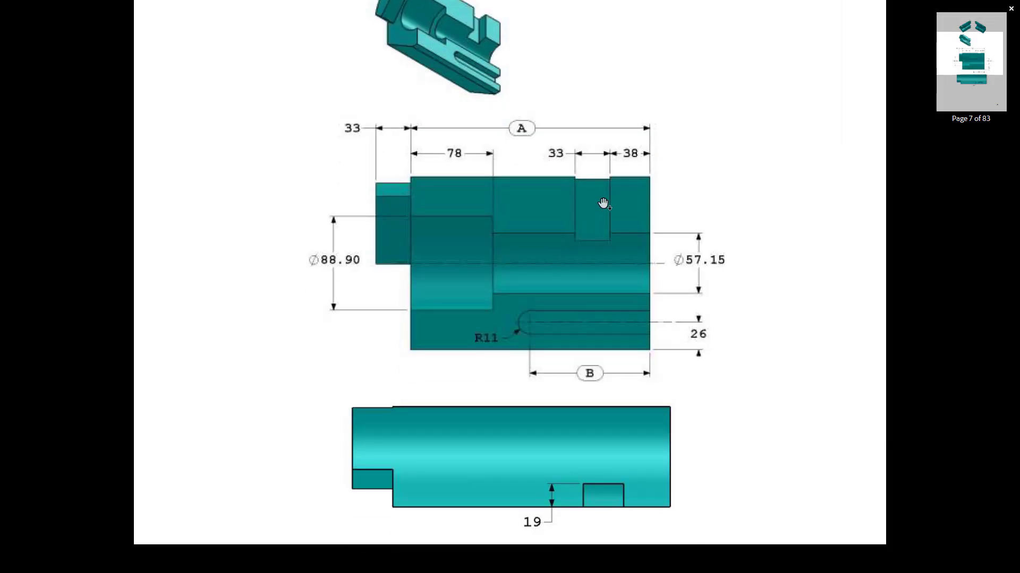
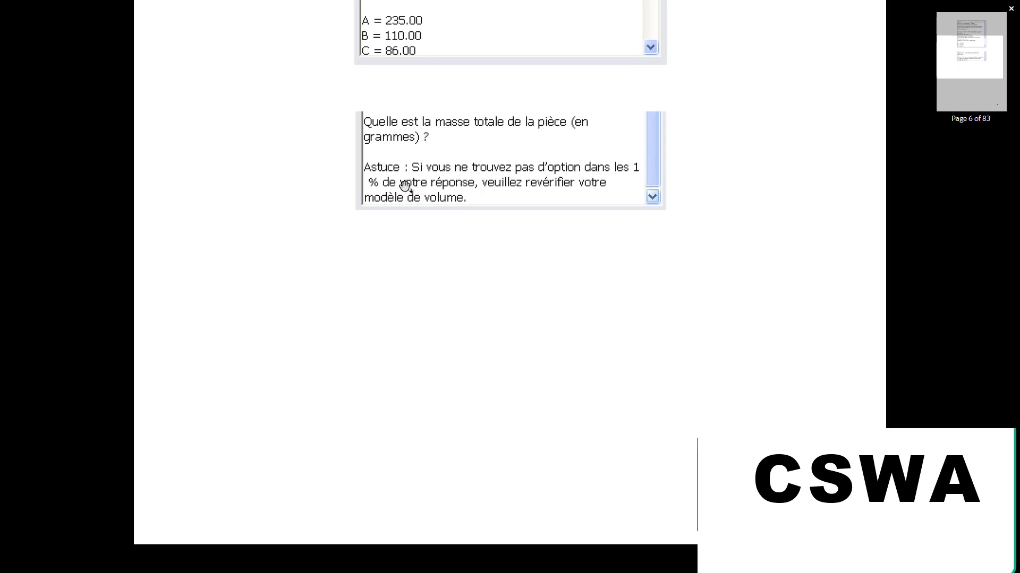
Evaluate the part's mass properties for comparison with the answer choices after the exercise's reference views.
scroll(404, 191, "down", 10)
scroll(398, 186, "down", 10)
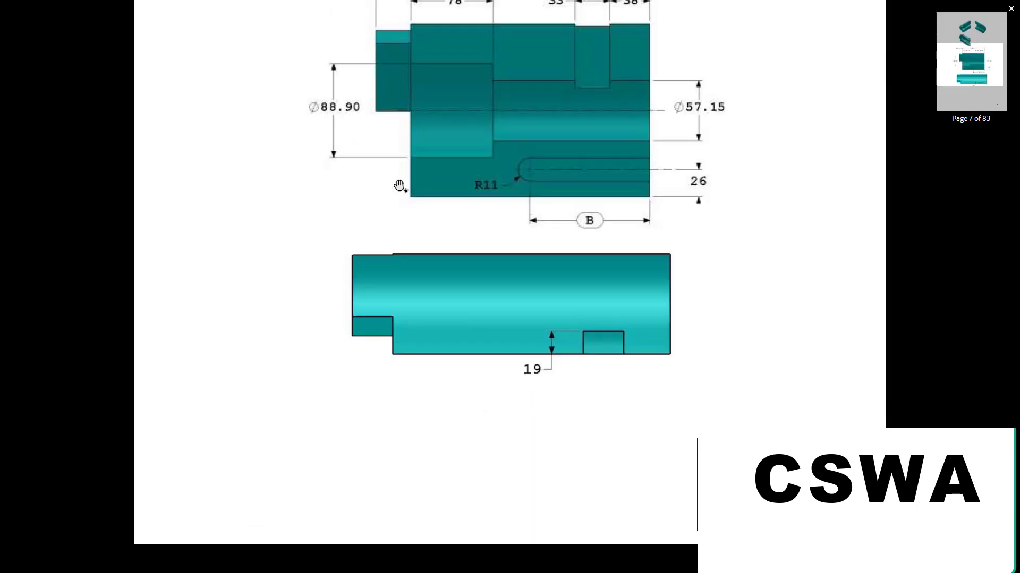
scroll(398, 187, "down", 10)
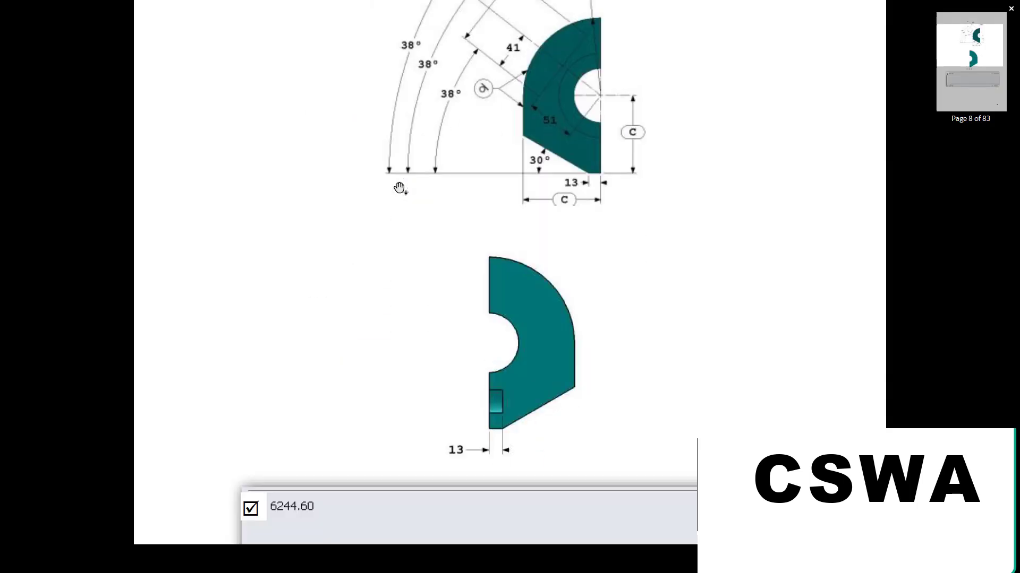
scroll(399, 189, "down", 5)
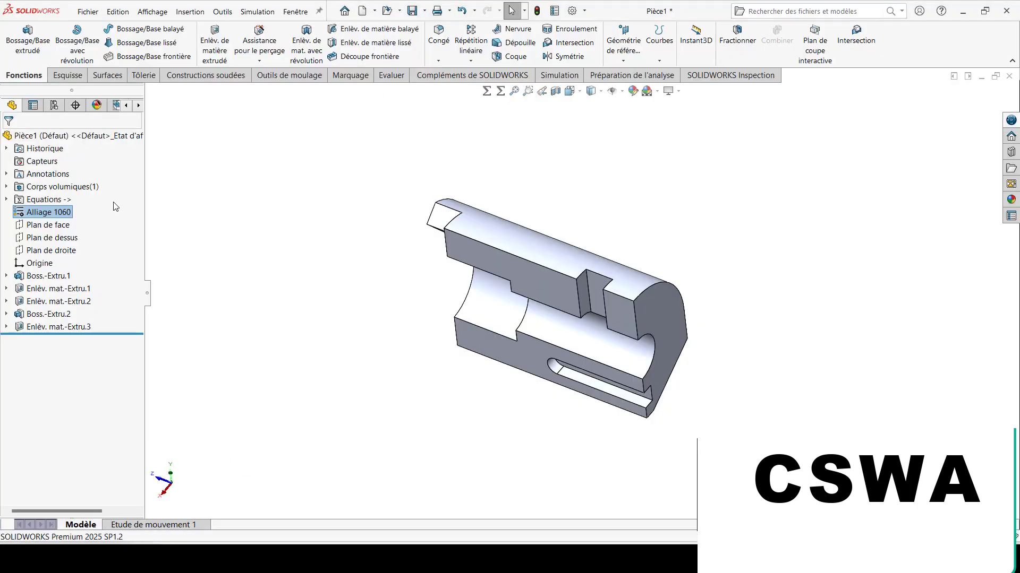
left_click(390, 75)
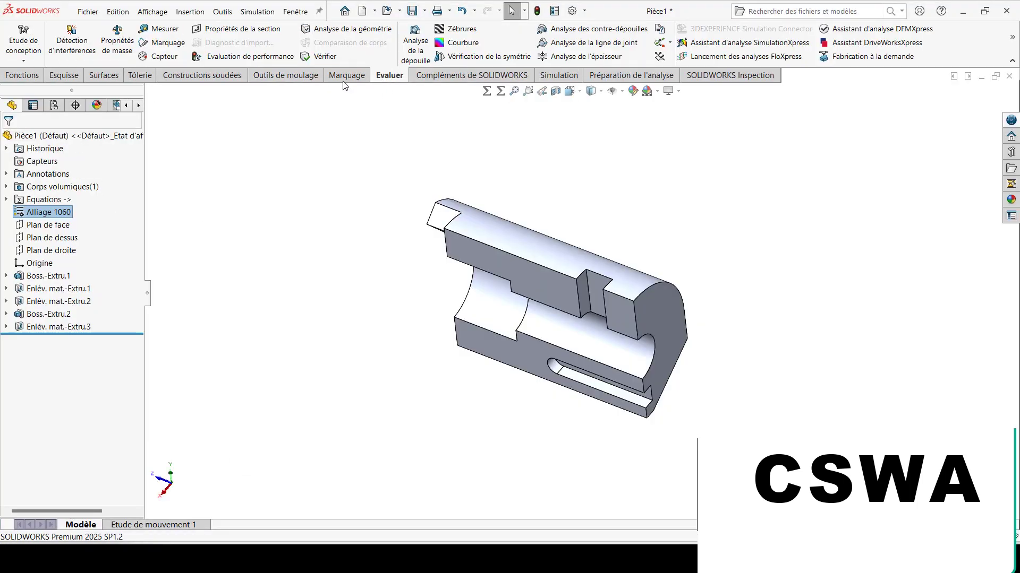
left_click(122, 32)
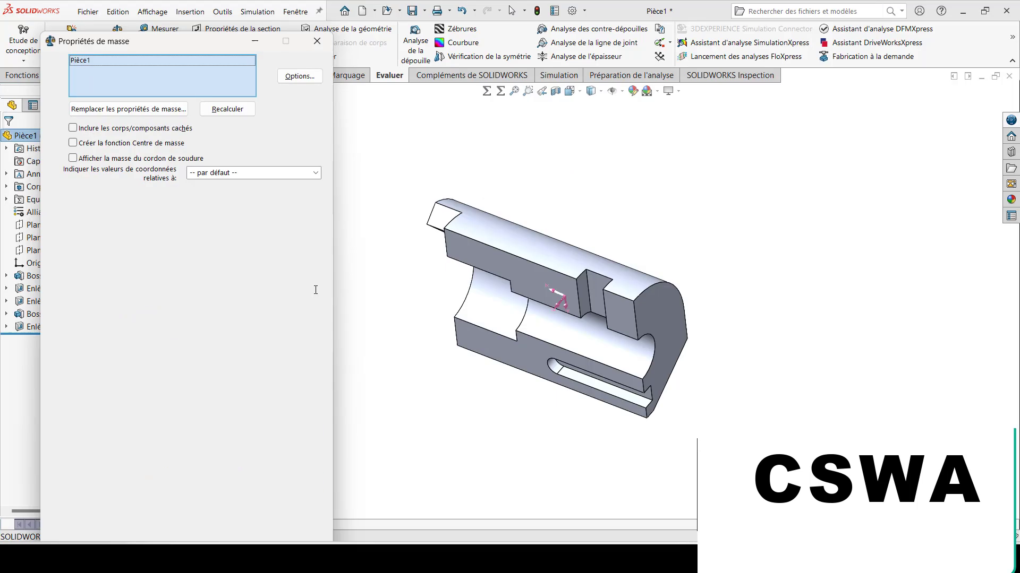
key("Escape")
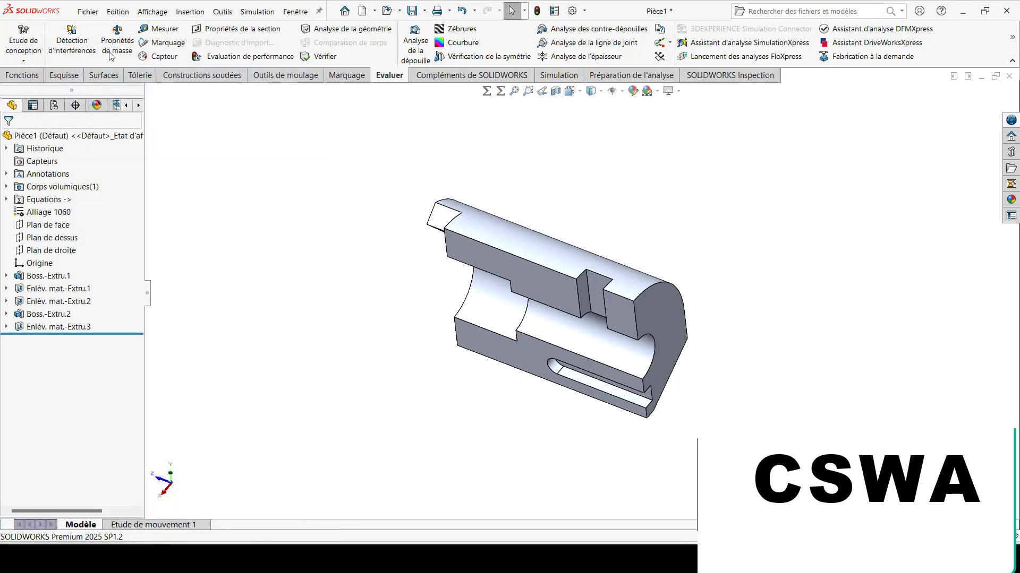
Save the part as EX4 in the Pieces folder, matching the exercise number in the reference document.
left_click(92, 6)
left_click(193, 159)
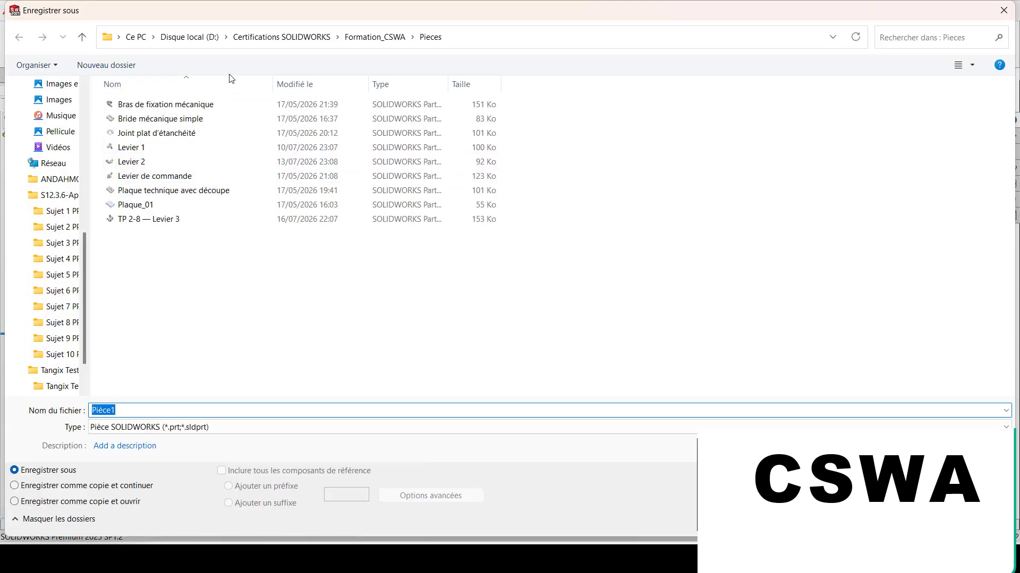
left_click(149, 409)
type("Q")
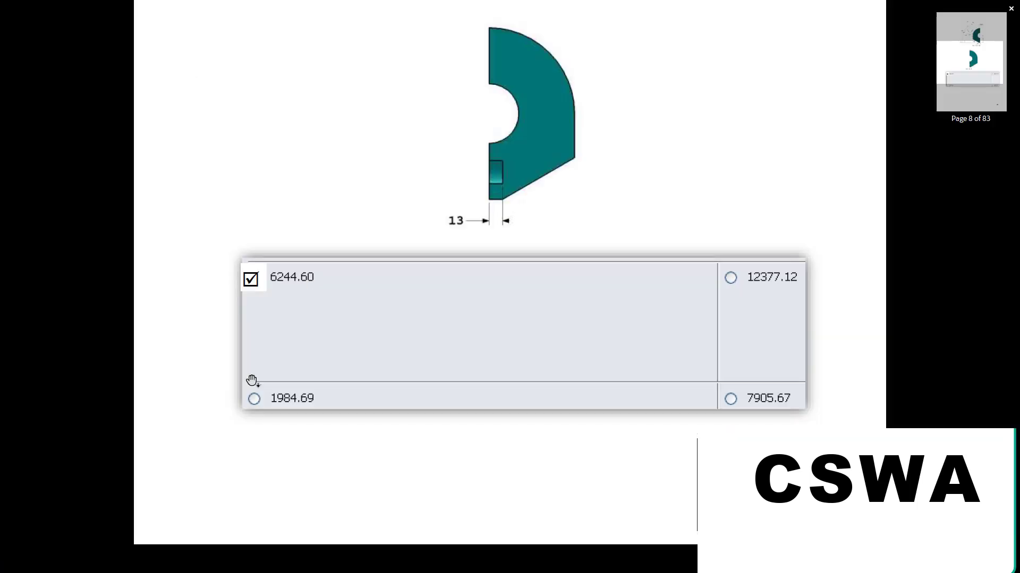
scroll(401, 253, "up", 15)
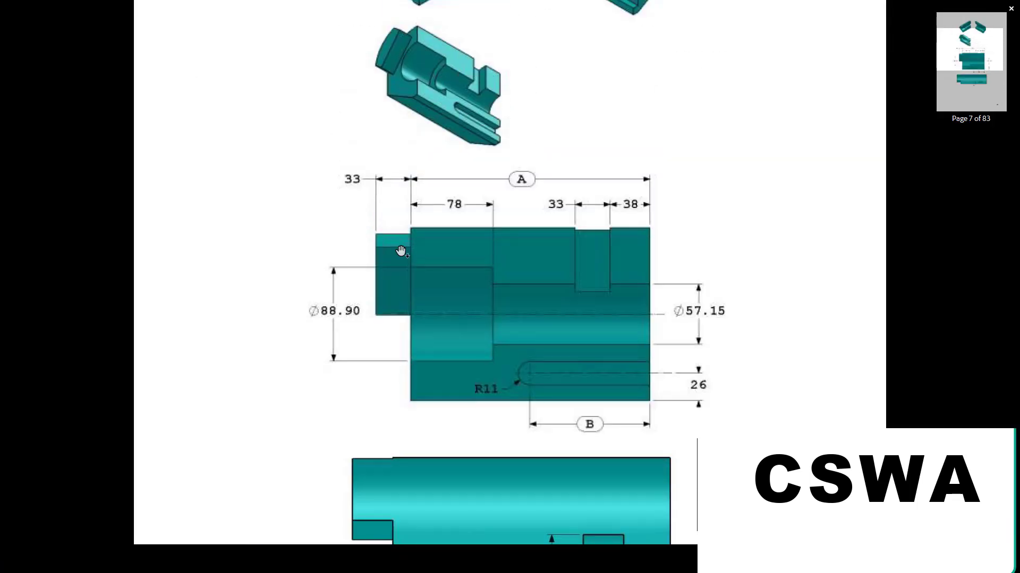
scroll(400, 253, "up", 8)
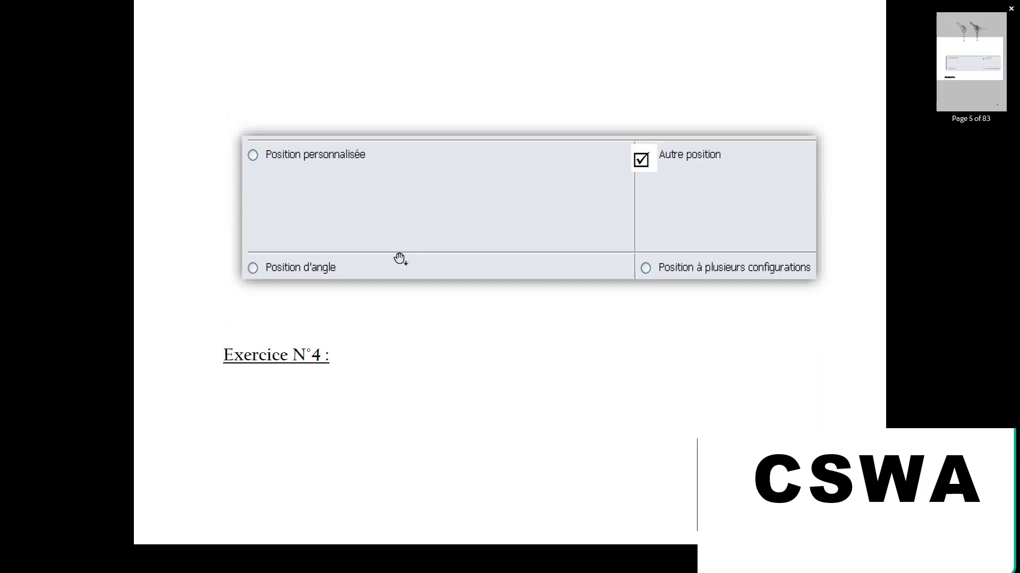
scroll(398, 258, "down", 4)
scroll(375, 319, "down", 20)
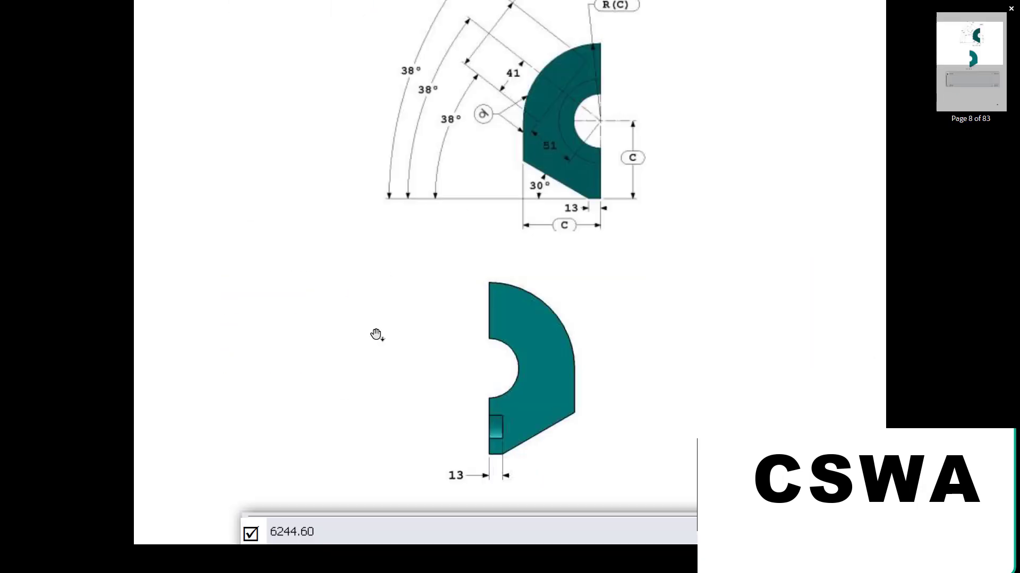
scroll(381, 326, "down", 3)
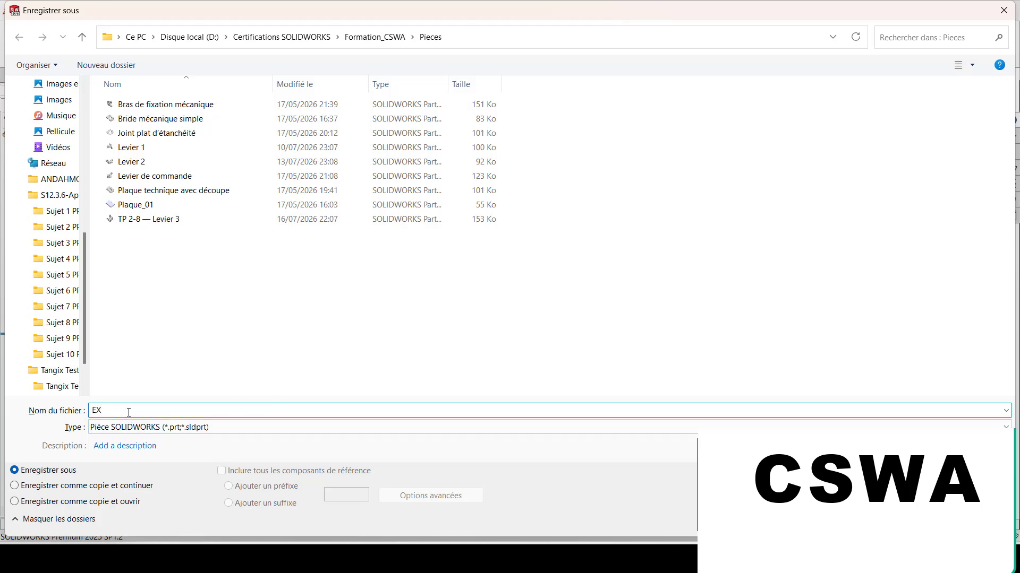
key("Return")
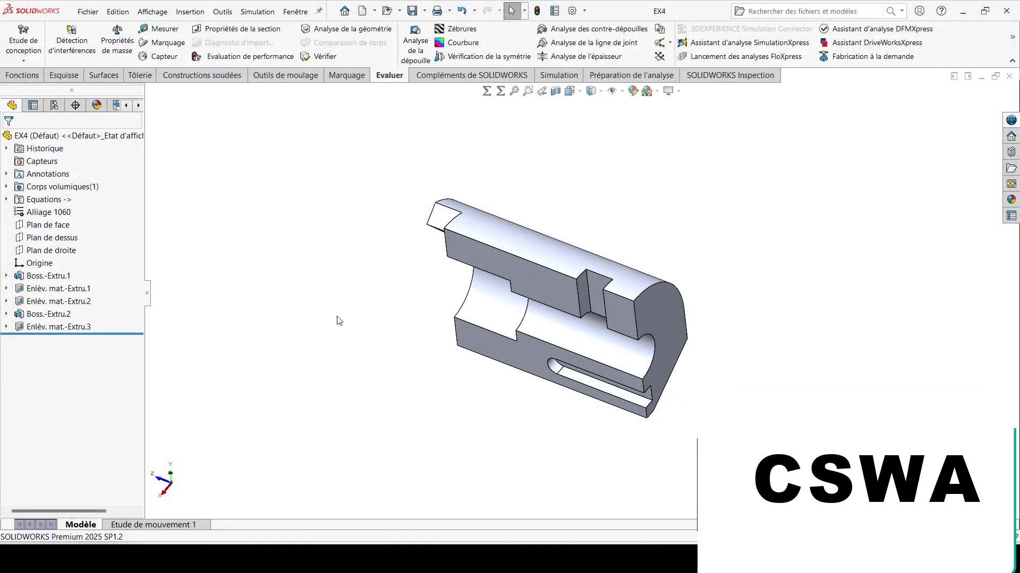
Find Exercice N°5 in the reference document and save the part under the new name EX5 for it.
key("alt+Tab")
scroll(364, 262, "down", 10)
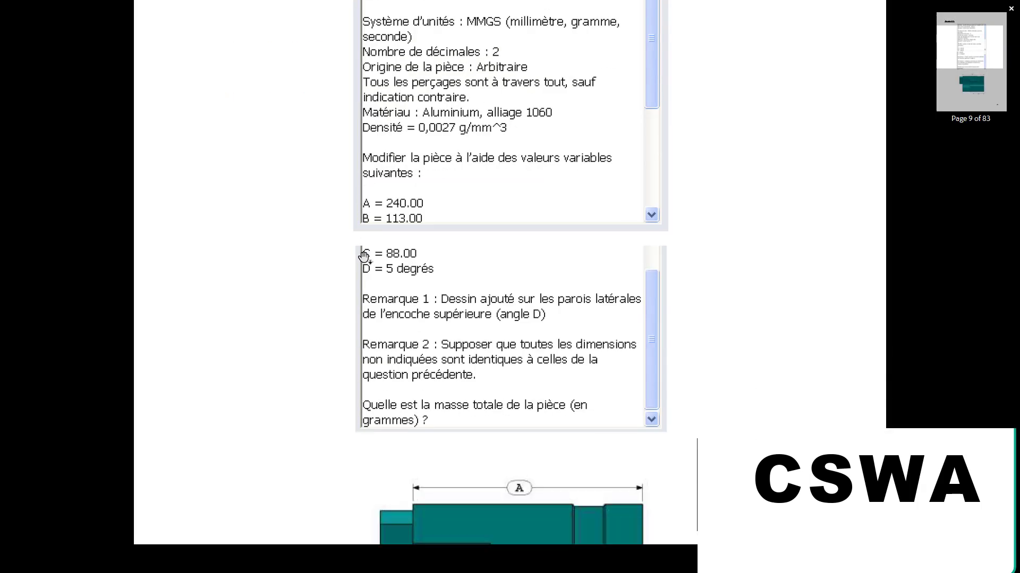
scroll(364, 257, "up", 2)
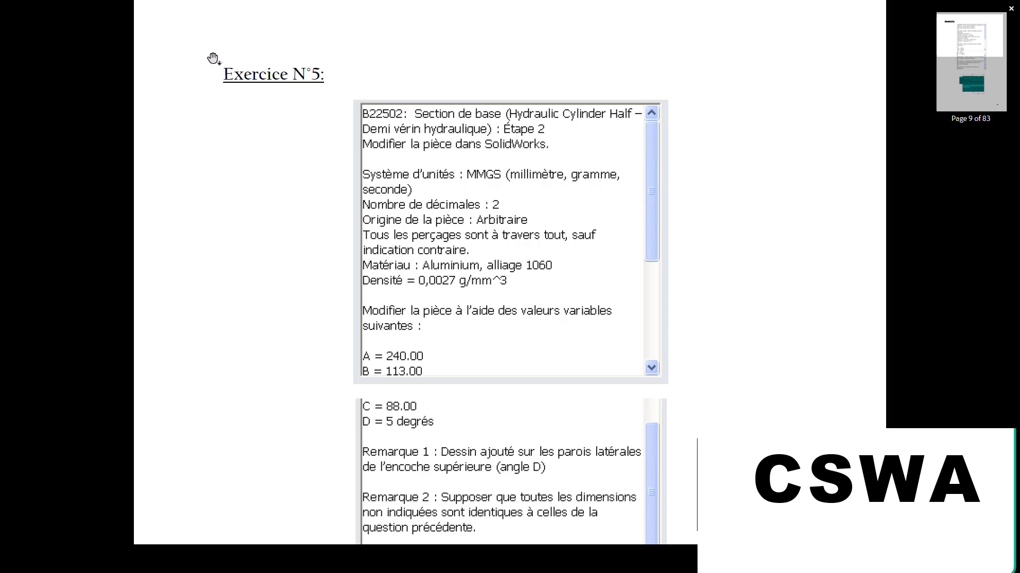
key("alt+Tab")
left_click(83, 10)
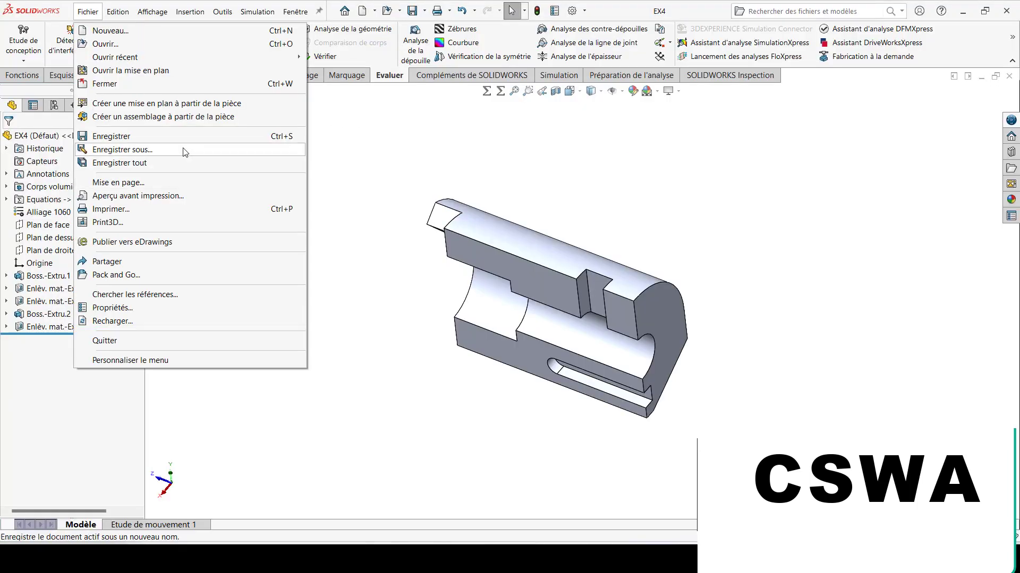
left_click(114, 157)
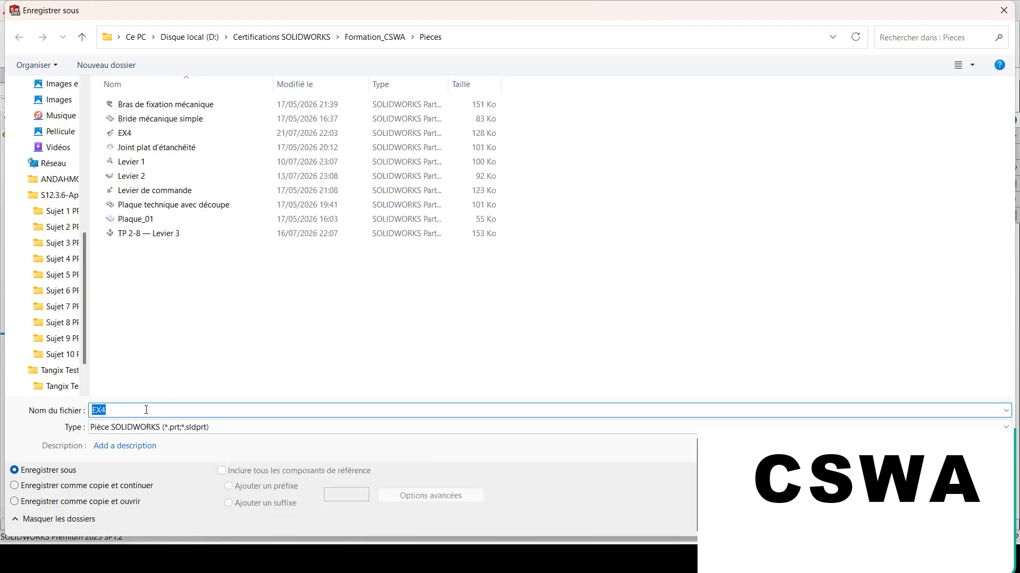
type("EX5")
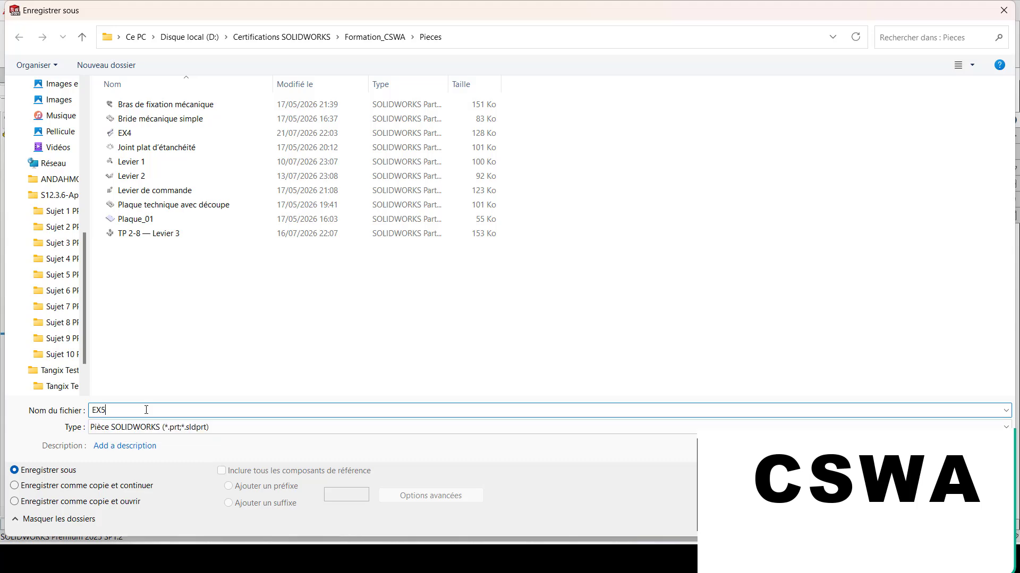
key("Return")
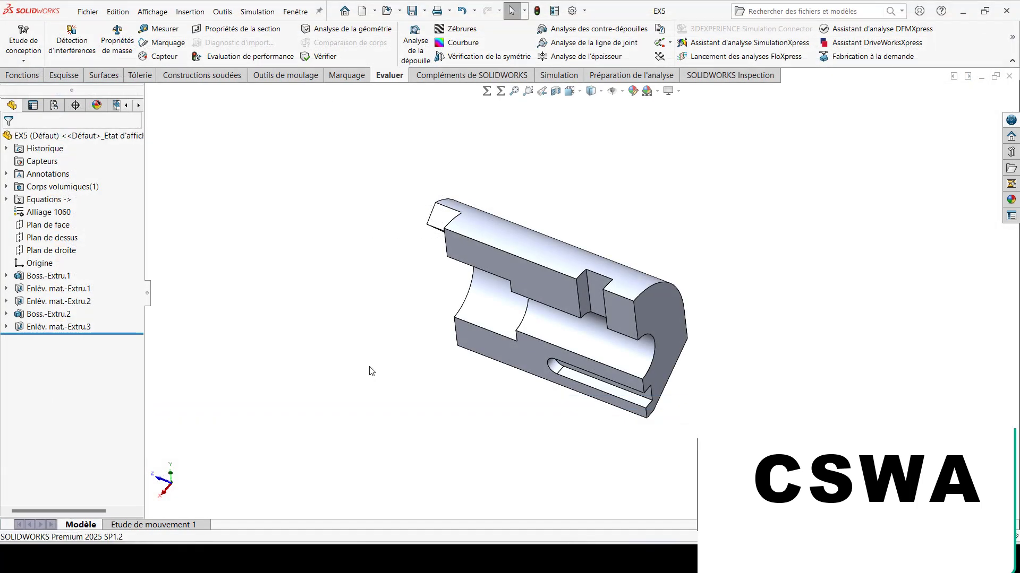
Read Exercice N°5's instructions for the new A, B, C and D values and the draft on the upper notch's side walls.
key("alt+Tab")
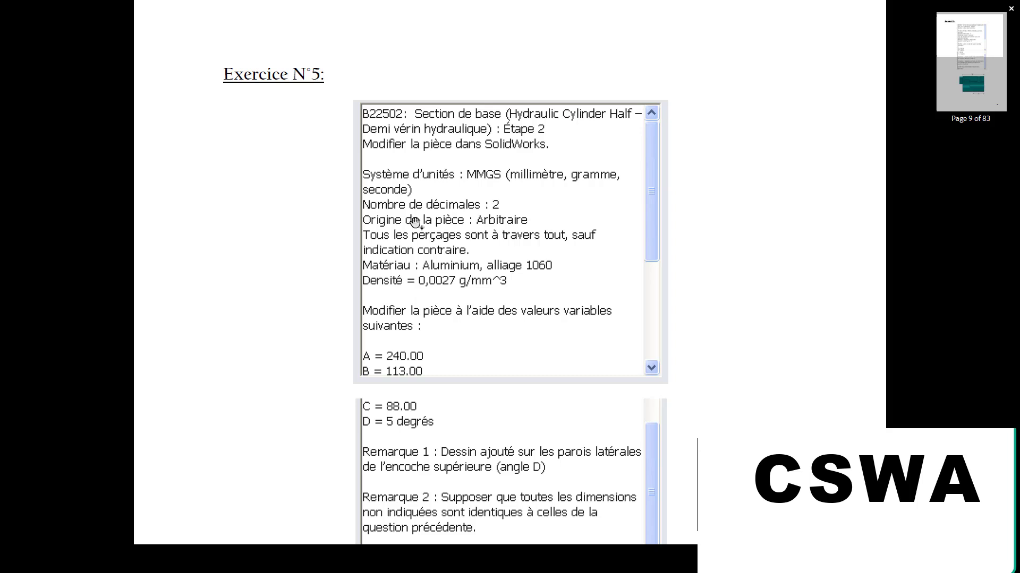
scroll(417, 223, "down", 1)
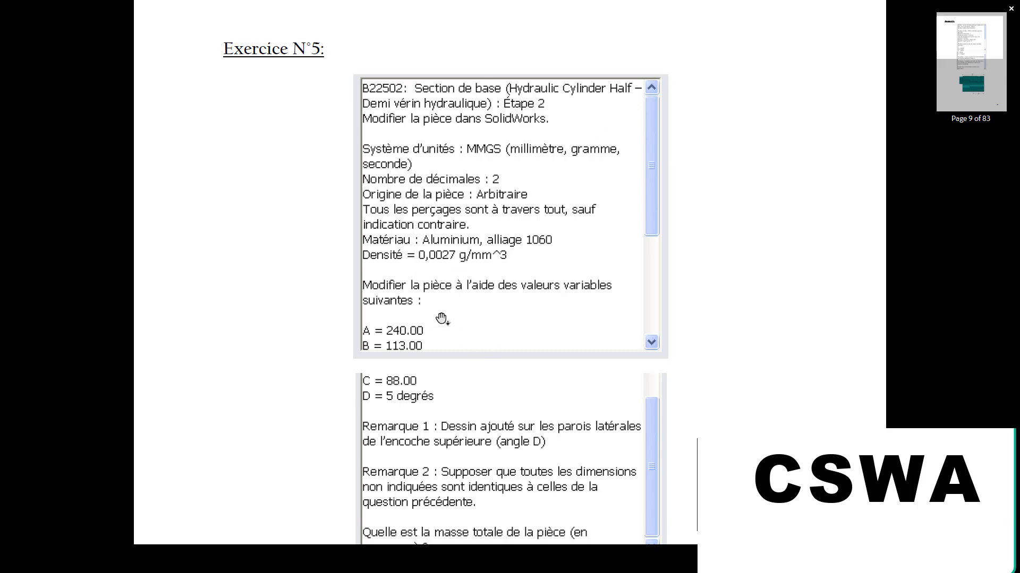
scroll(406, 332, "down", 1)
scroll(409, 314, "down", 1)
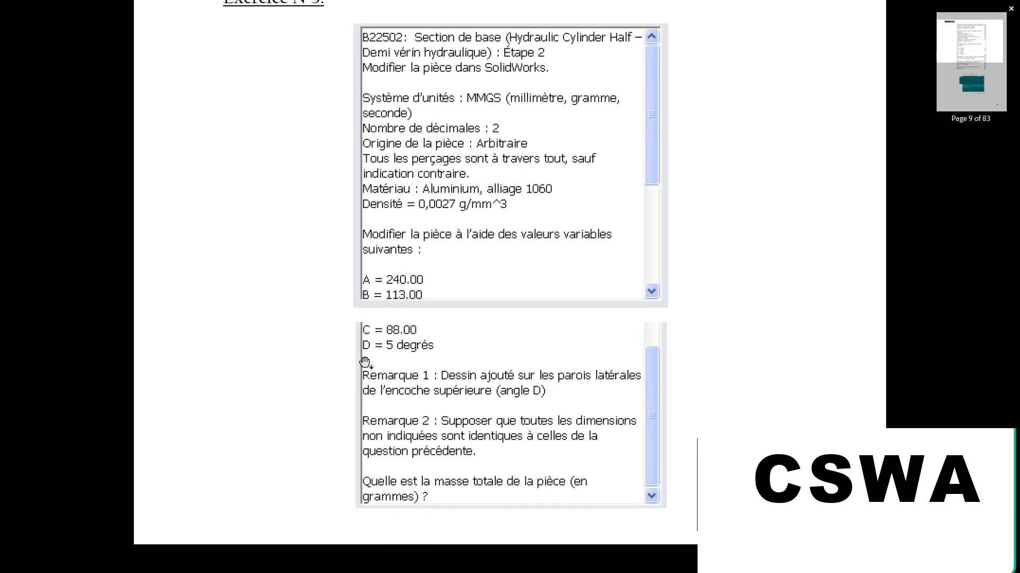
scroll(426, 357, "down", 1)
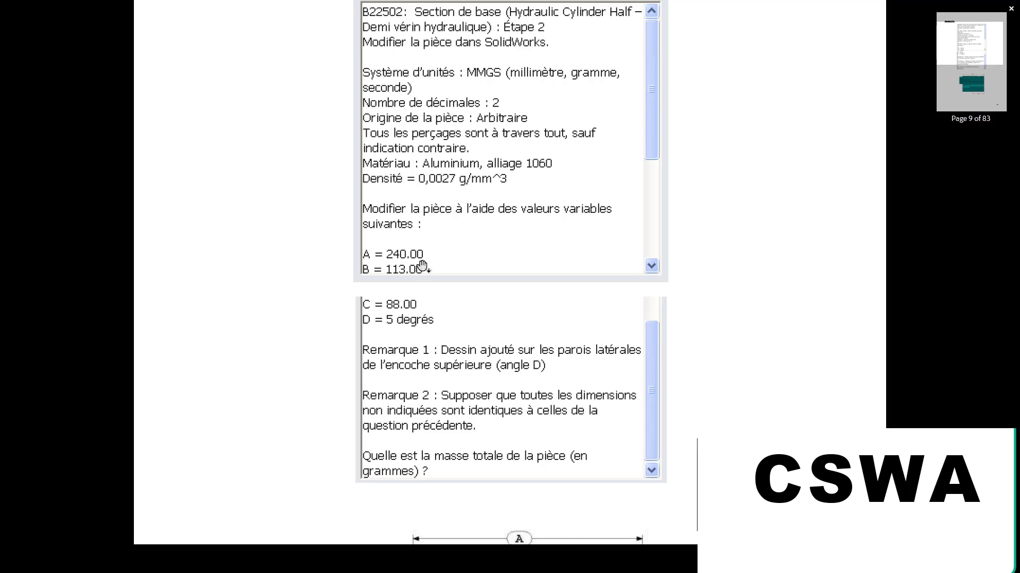
scroll(425, 115, "up", 1)
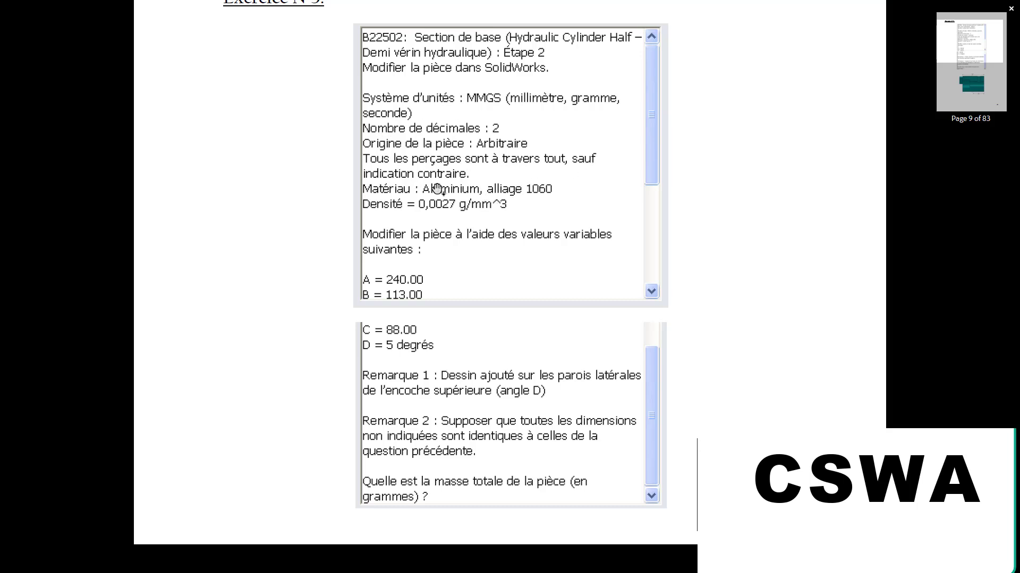
scroll(511, 204, "down", 1)
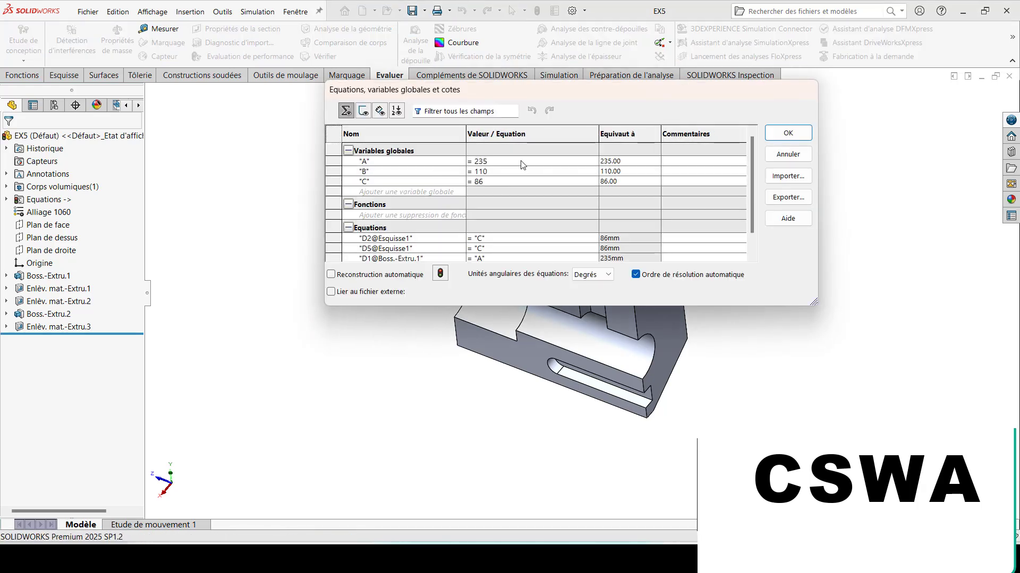
Set the global variables A to 240, B to 113 and C to 88, following Exercice N°5.
key("alt+Tab")
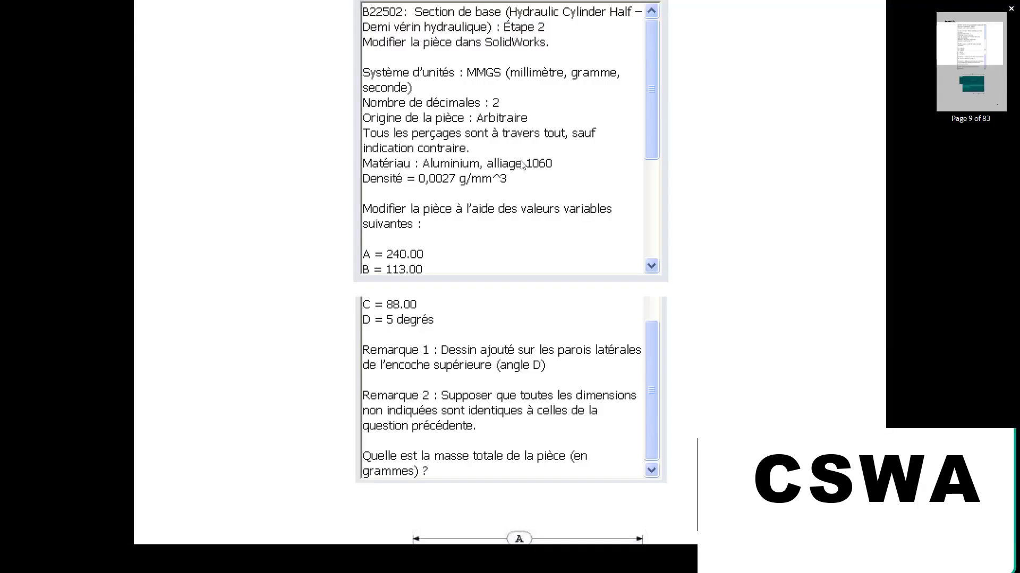
key("alt+Tab")
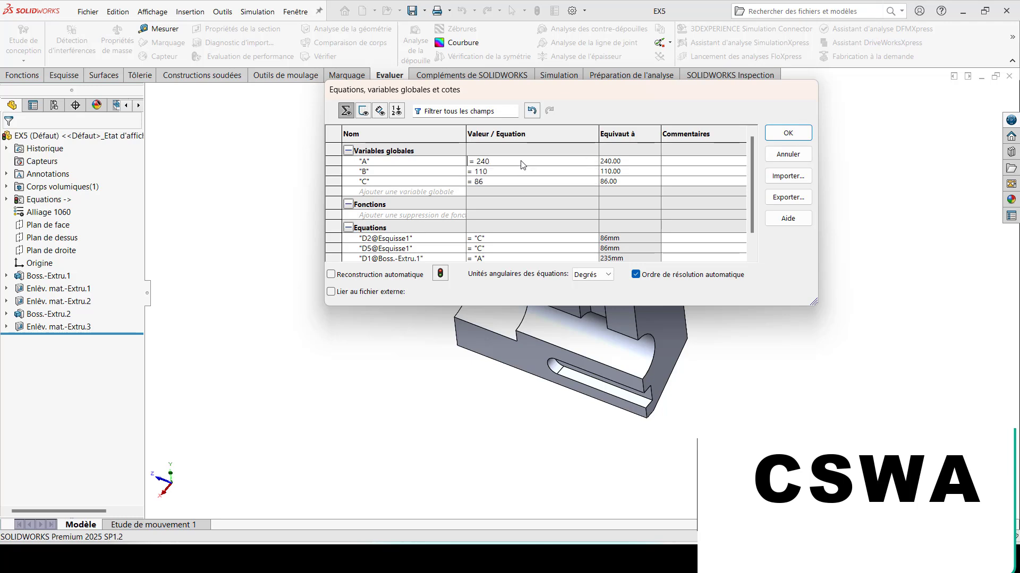
key("Tab")
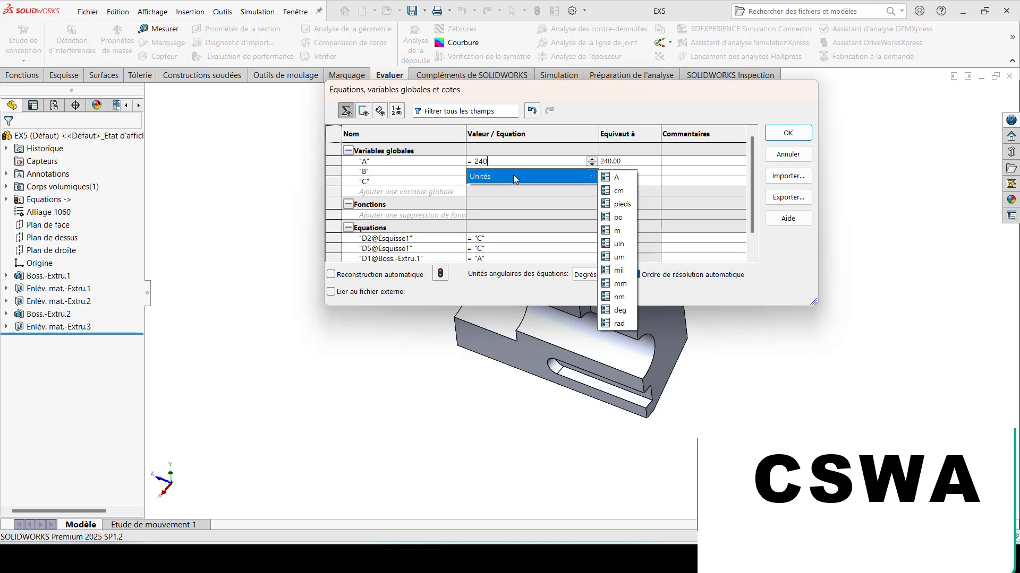
key("Return")
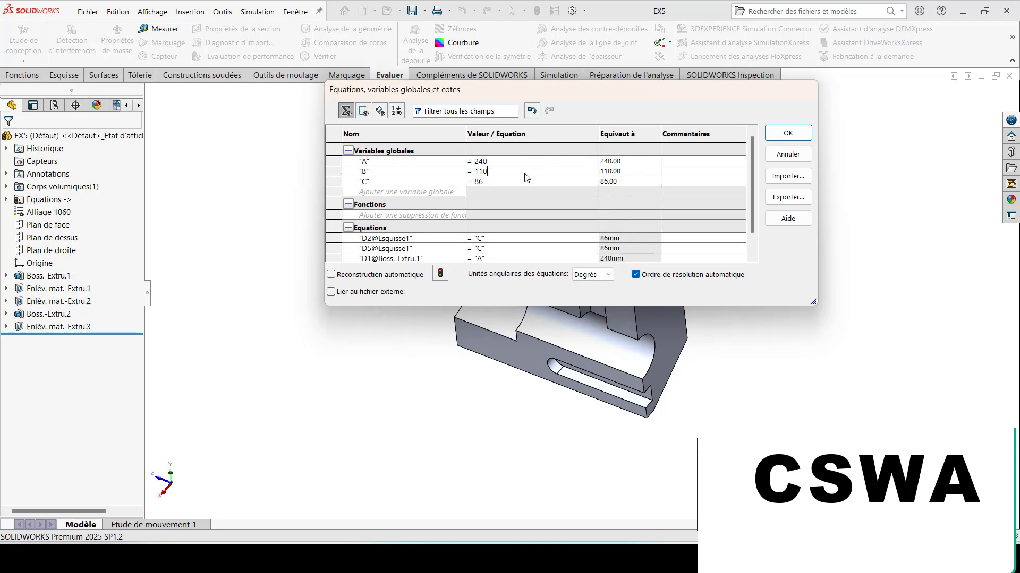
key("alt+Tab")
key("alt+Tab")
key("alt+Tab")
key("alt+Tab")
left_click(496, 184)
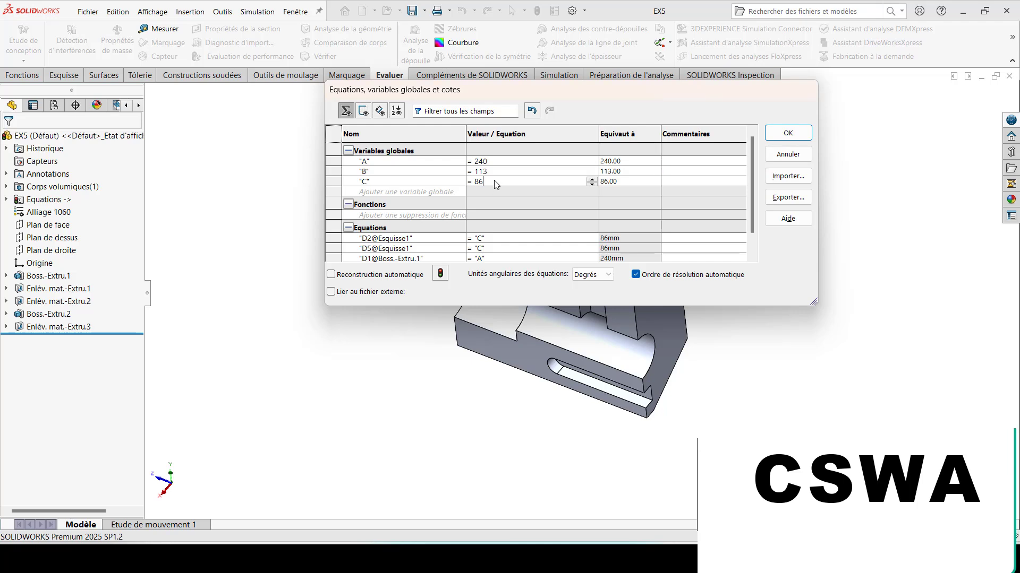
key("BackSpace")
type("8")
key("Tab")
Add a global variable D with a value of 5deg.
left_click(494, 191)
key("alt+Tab")
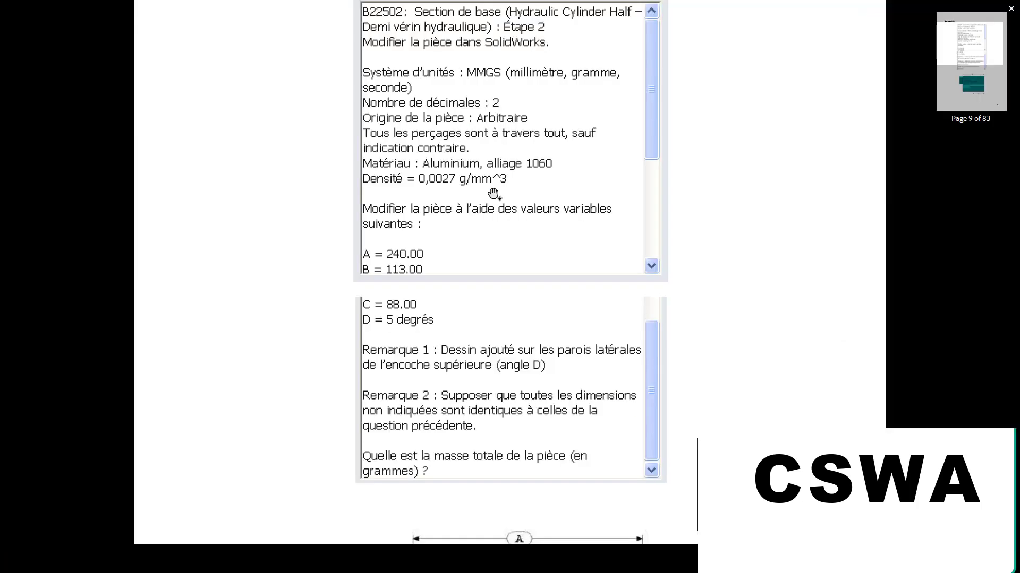
key("alt+Tab")
type("5")
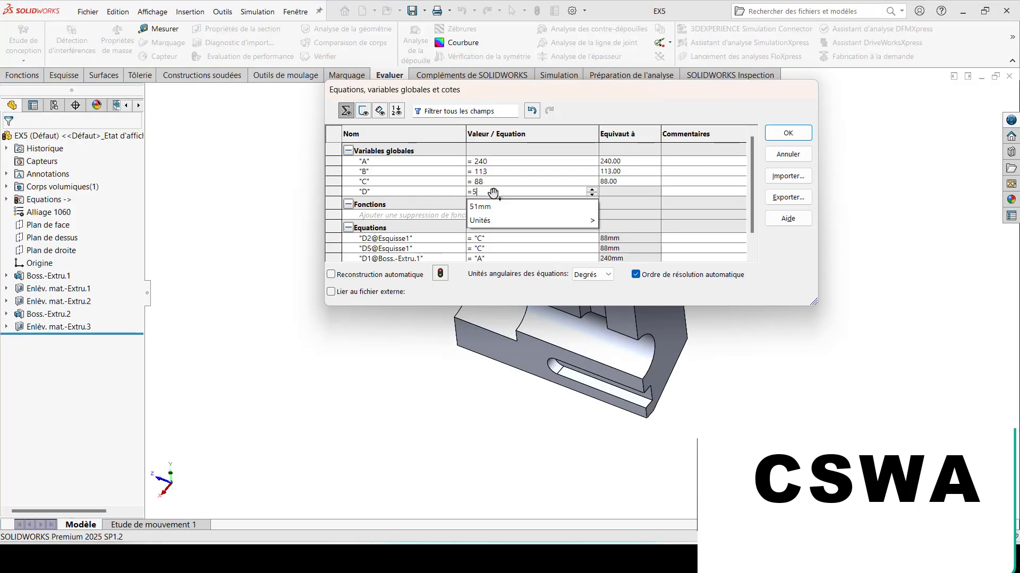
mouse_move(552, 220)
left_click(609, 356)
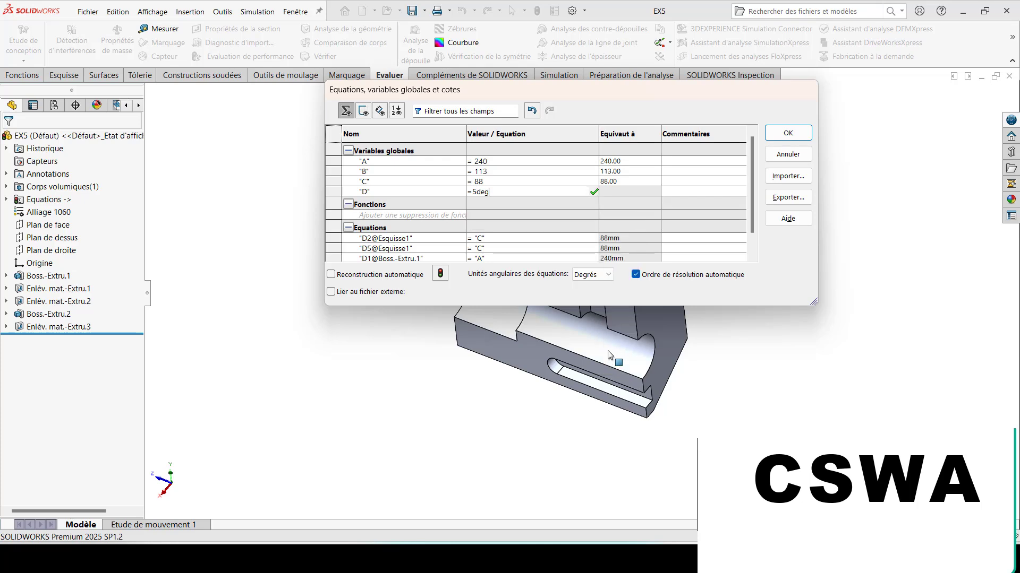
key("Return")
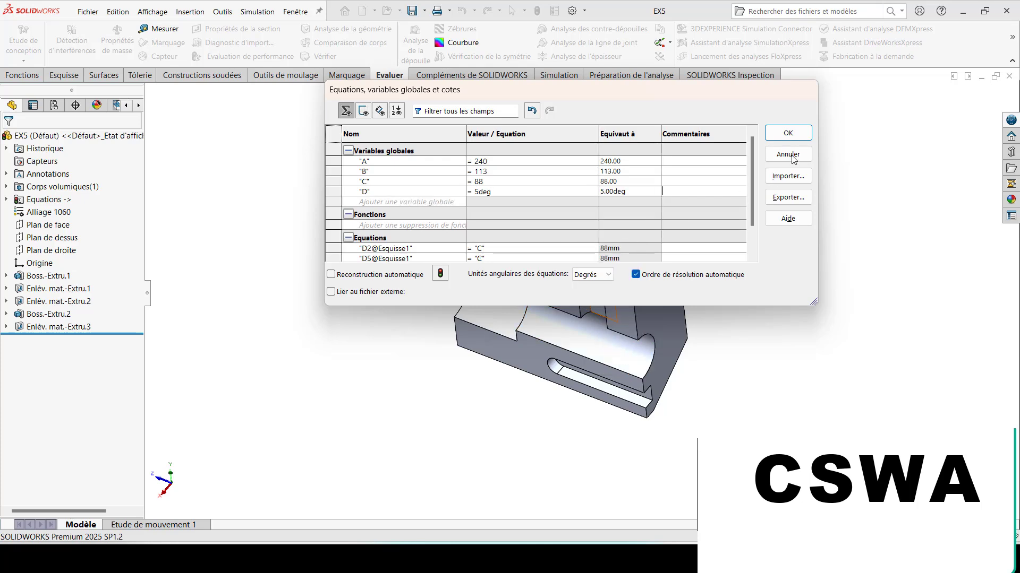
Apply the edited global variables to the part.
left_click(788, 134)
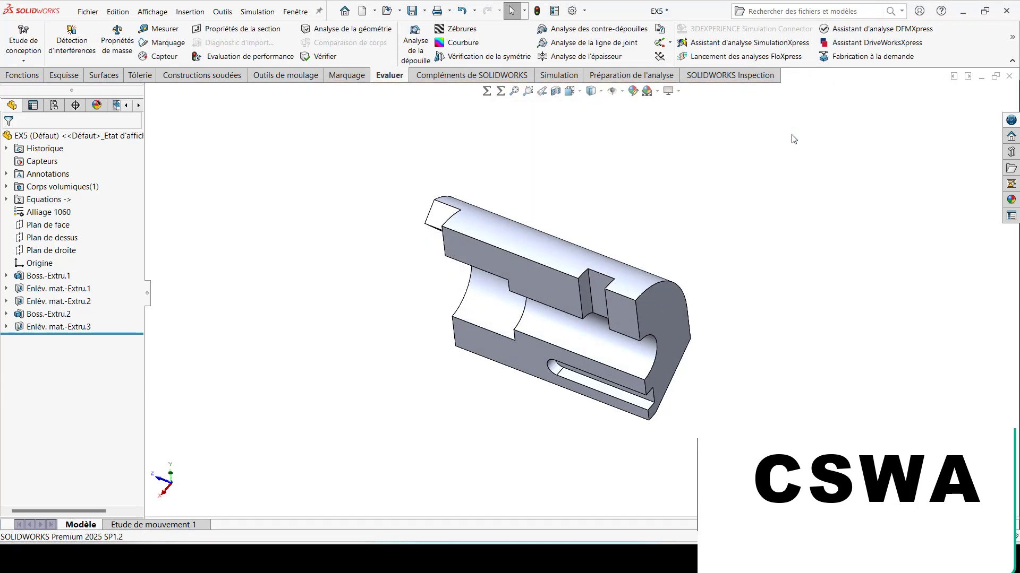
Examine Exercice N°5's remarks and drawings for how angle D tapers the upper notch's side walls.
key("alt+Tab")
scroll(441, 282, "down", 2)
scroll(444, 280, "down", 3)
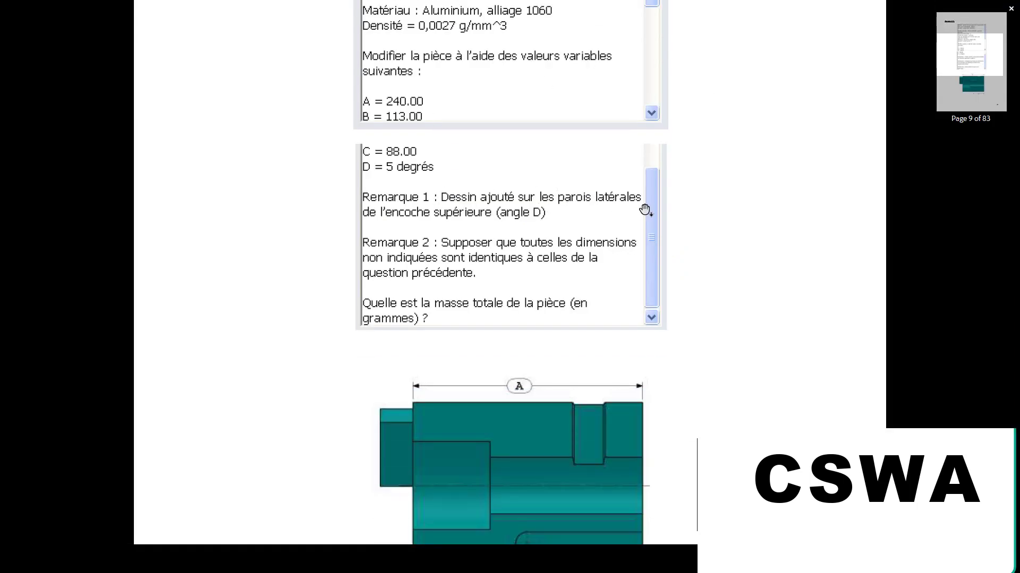
scroll(390, 231, "down", 1)
scroll(495, 186, "down", 1)
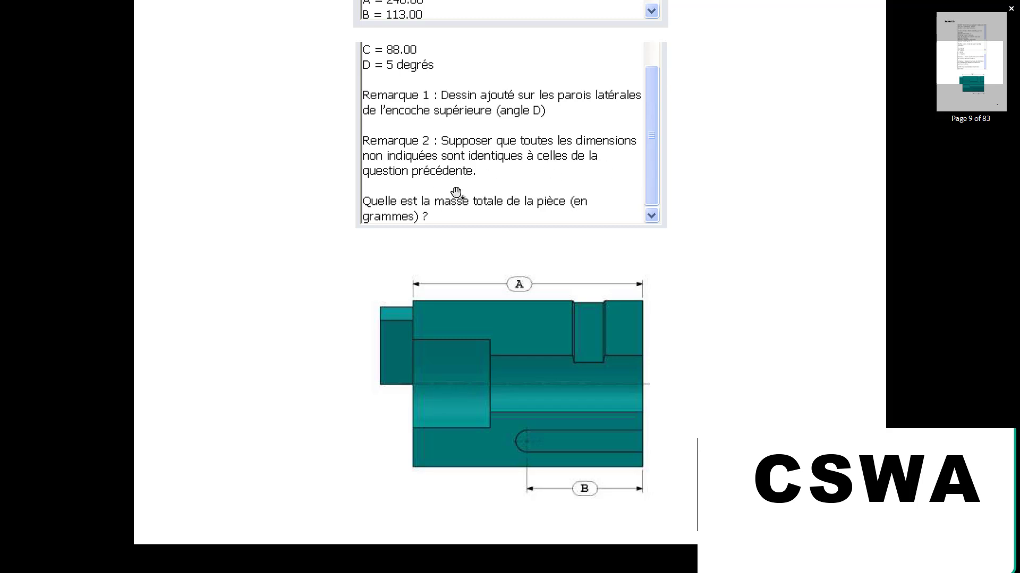
scroll(456, 191, "down", 2)
scroll(467, 182, "down", 5)
scroll(471, 184, "up", 5)
scroll(470, 183, "down", 5)
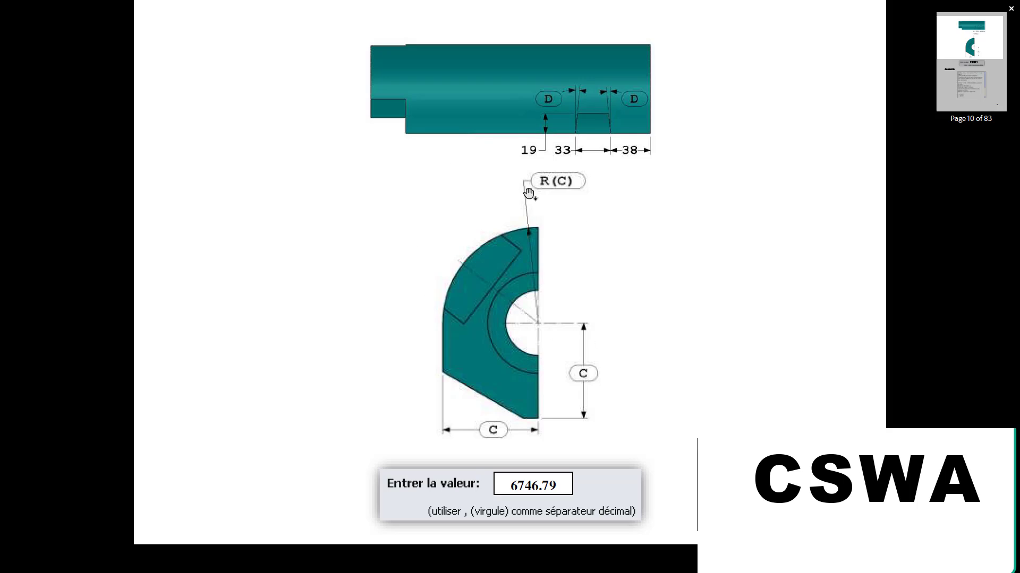
scroll(552, 264, "up", 1)
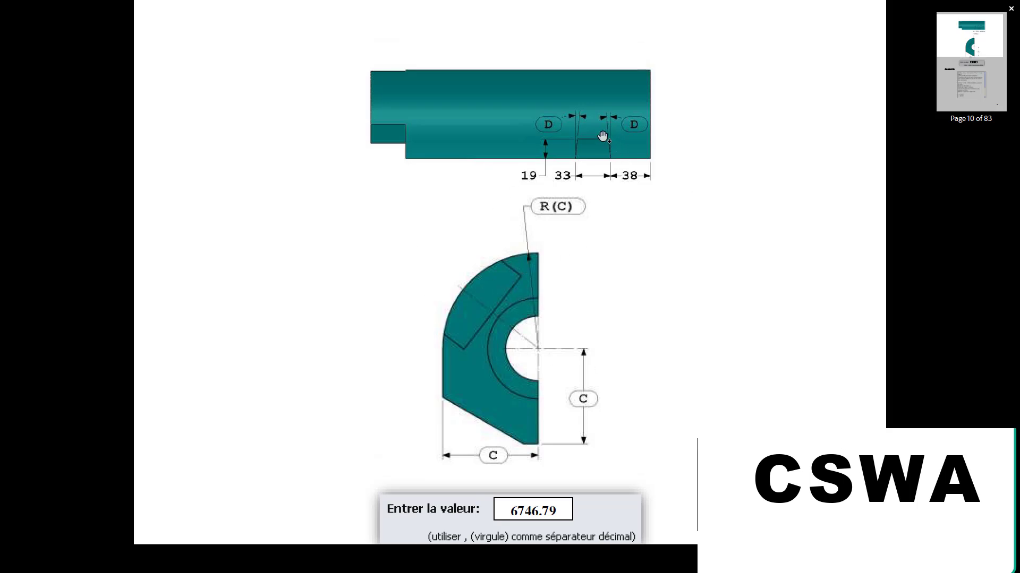
scroll(598, 148, "up", 5)
scroll(616, 229, "down", 5)
key("alt+Tab")
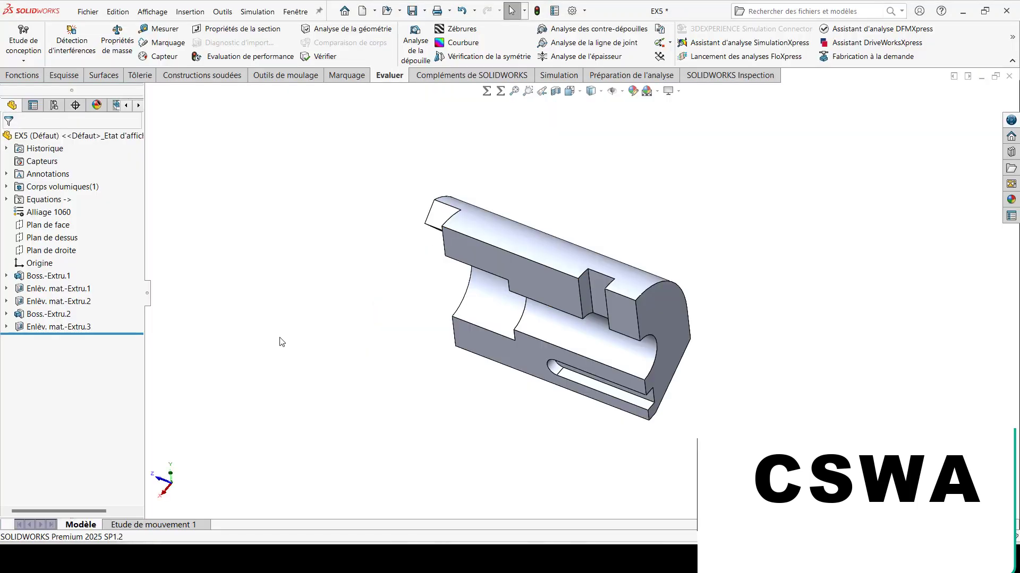
Edit the upper notch cut's sketch and convert the rectangle's two horizontal lines and its inner vertical line to construction geometry.
left_click(6, 326)
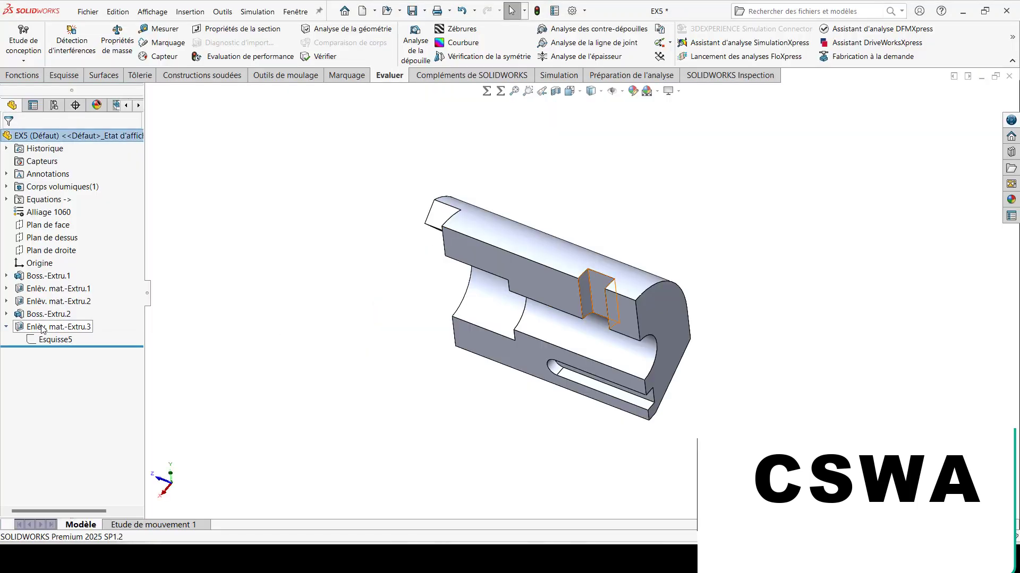
left_click(58, 341)
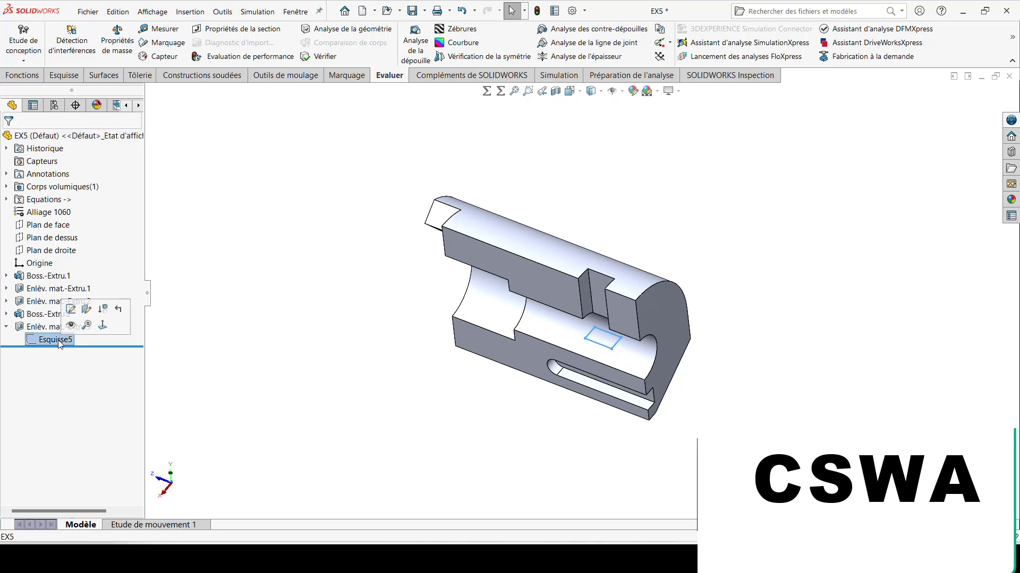
left_click(72, 309)
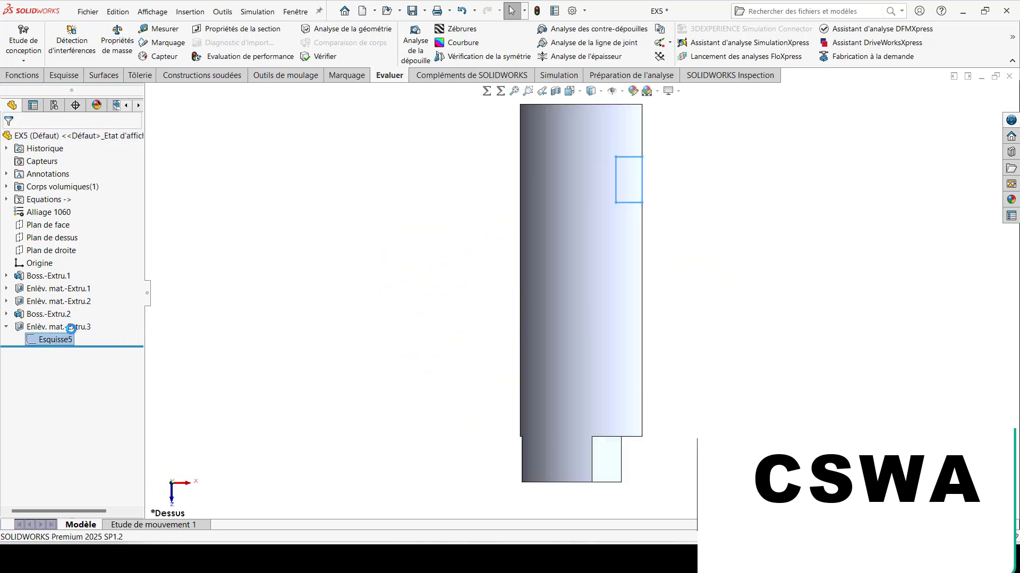
scroll(627, 164, "down", 5)
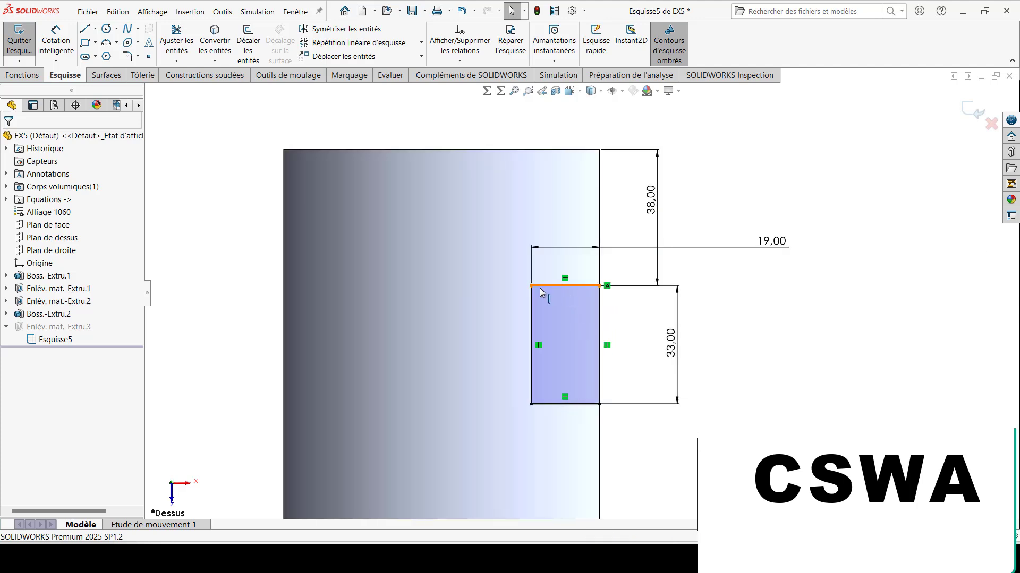
left_click(560, 286)
left_click(531, 303, "ctrl")
left_click(546, 404, "ctrl")
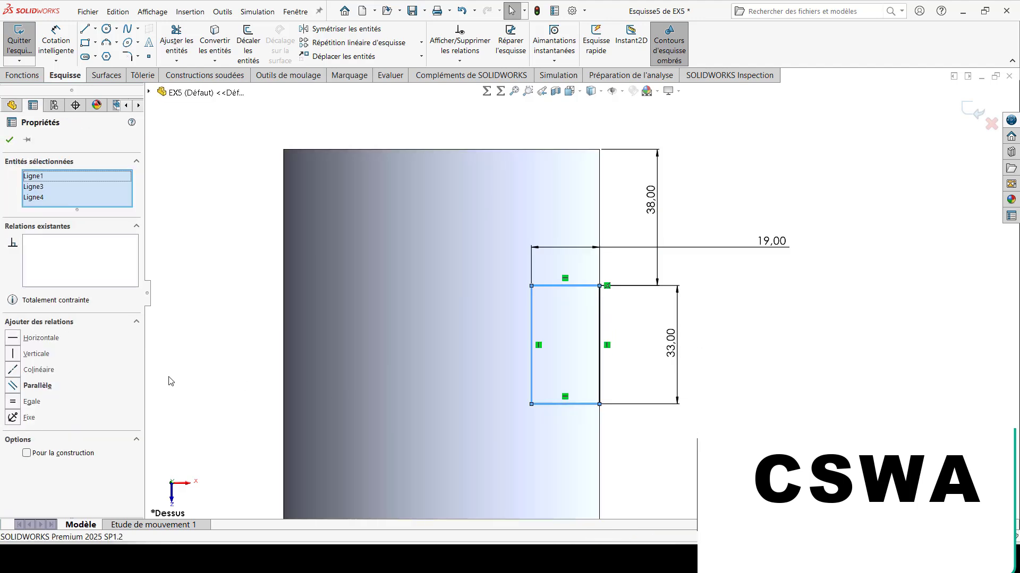
left_click(26, 454)
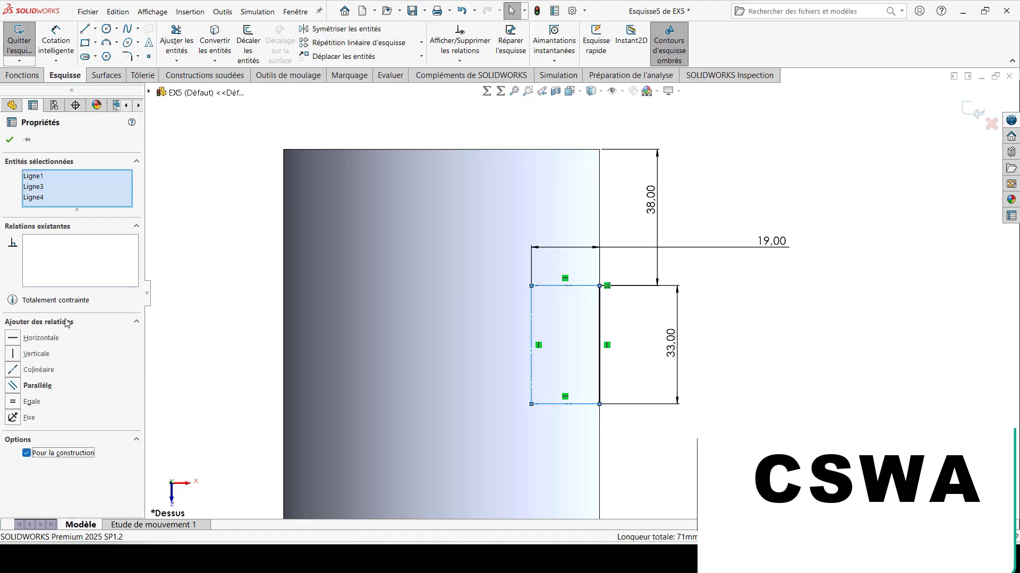
left_click(10, 139)
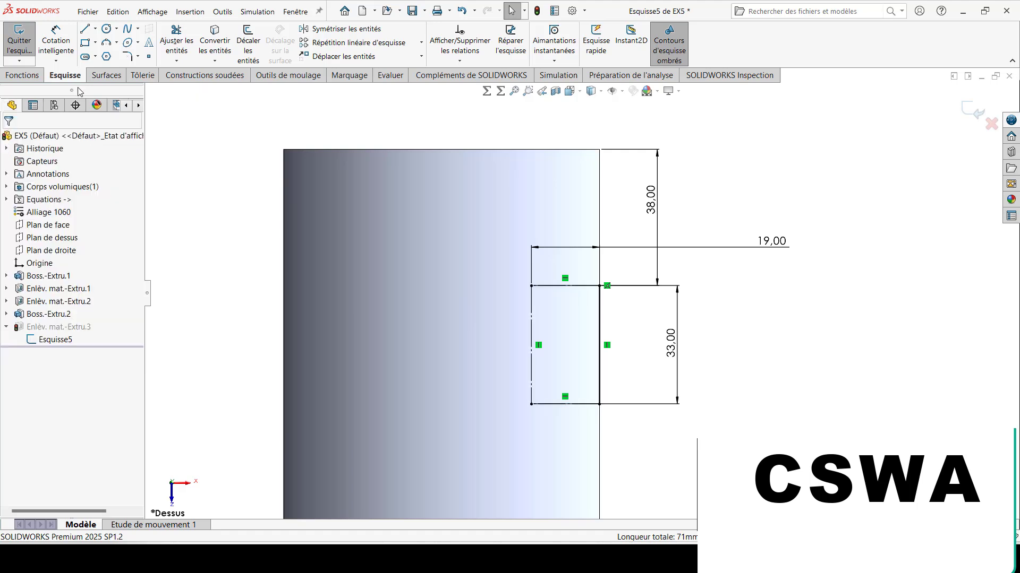
Draw a horizontal centerline from the midpoint of the rectangle's outer vertical line, extending inward past the construction line.
left_click(96, 30)
left_click(111, 113)
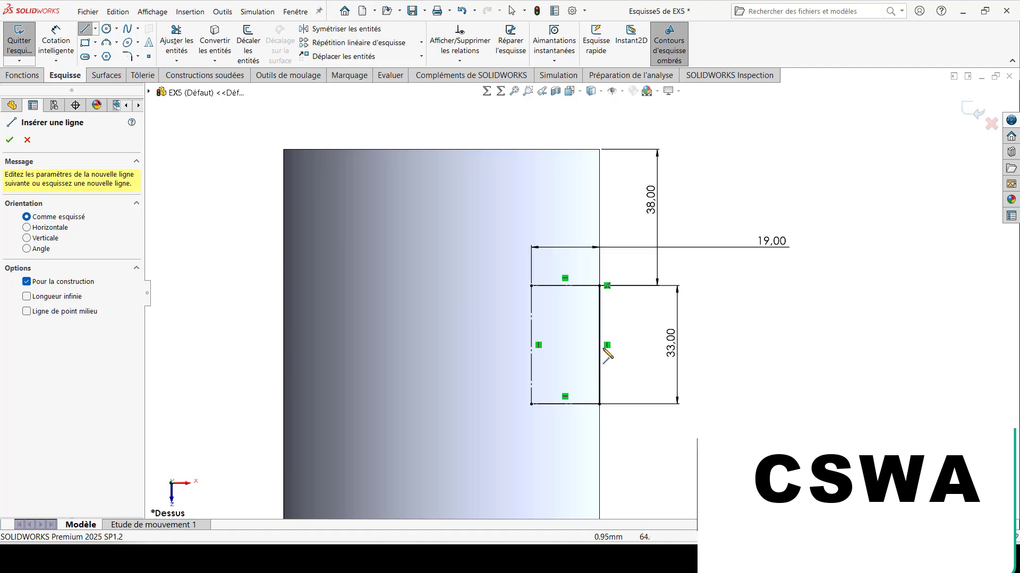
left_click(599, 346)
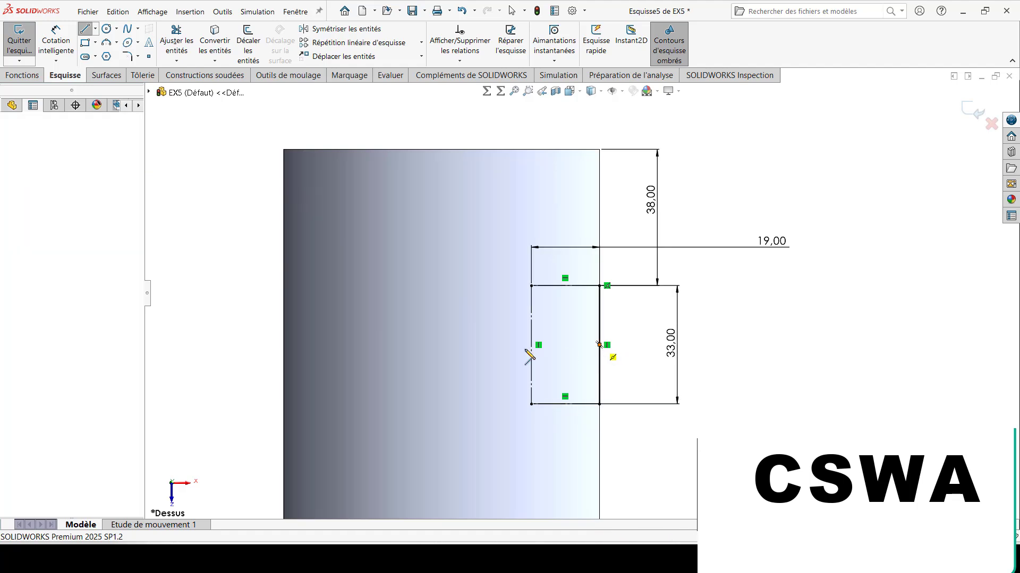
left_click(448, 345)
key("Escape")
Draw an about 20 mm slanted line from the rectangle's upper outer corner to the inner construction line, continuing vertically to the centerline.
key("l")
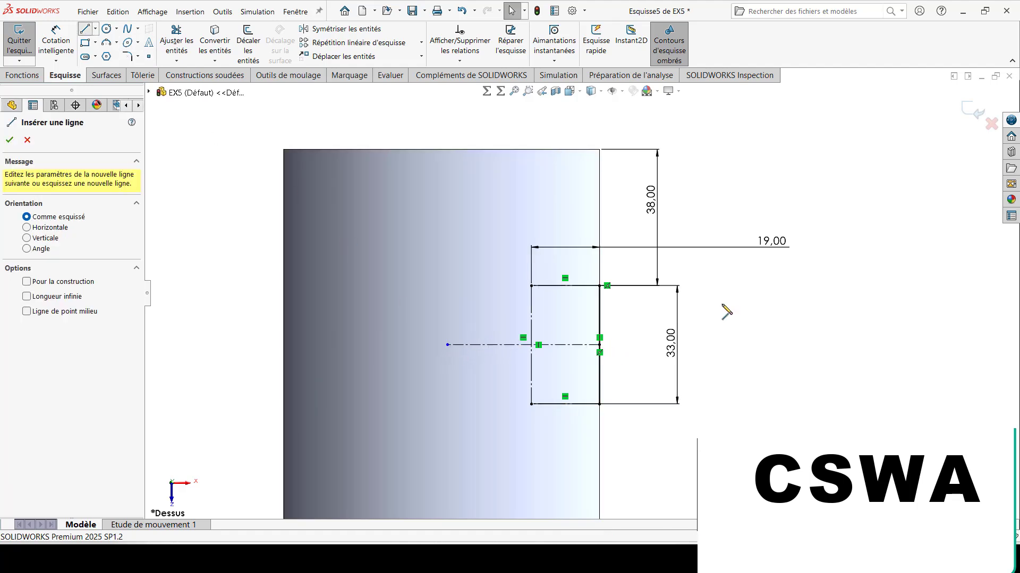
left_click(599, 285)
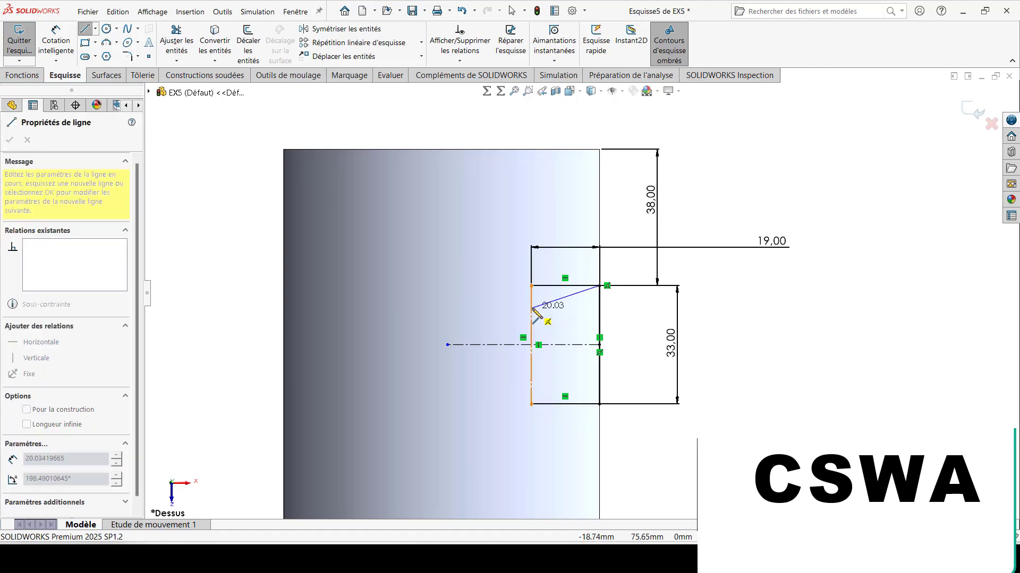
left_click(532, 308)
double_click(532, 345)
key("Escape")
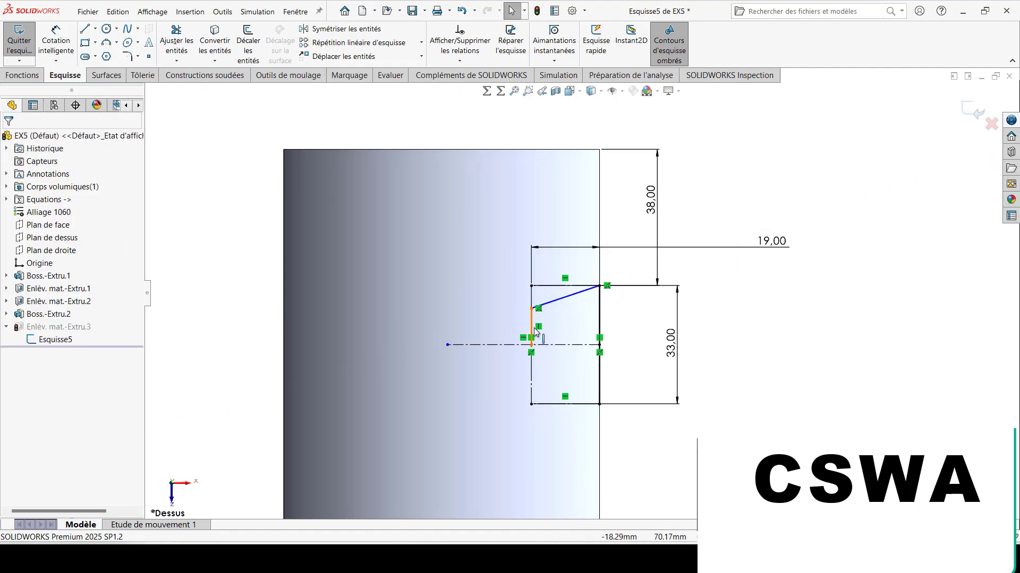
Mirror the slanted line and the short vertical line about the horizontal centerline to close the notch profile.
left_click(558, 301, "ctrl")
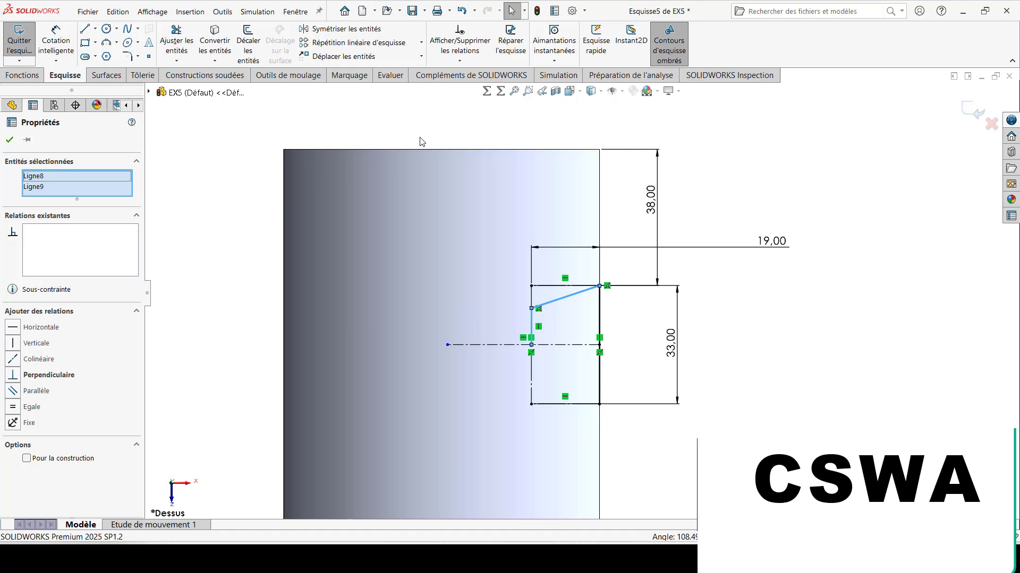
left_click(340, 29)
left_click(85, 321)
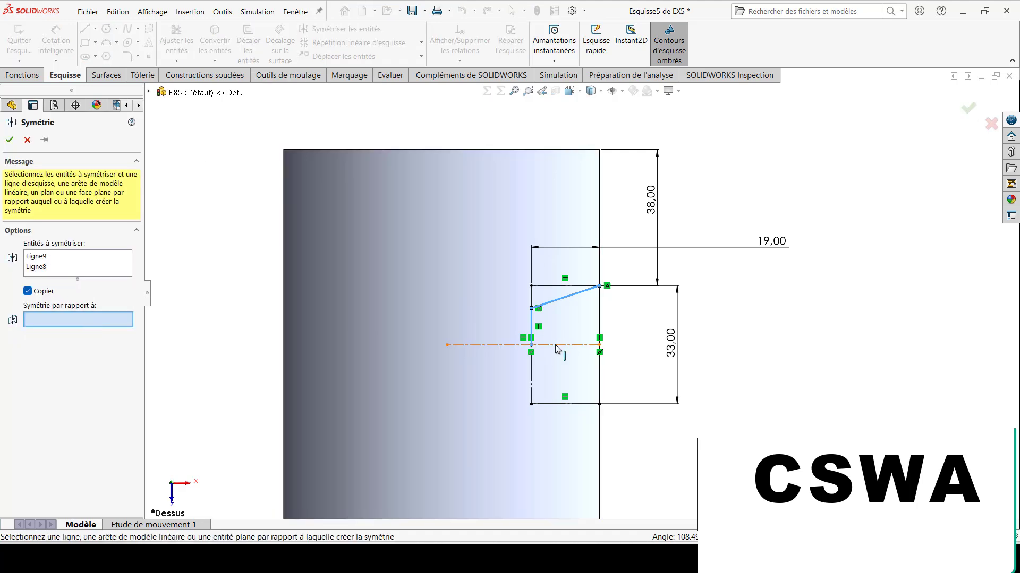
left_click(537, 345)
left_click(10, 140)
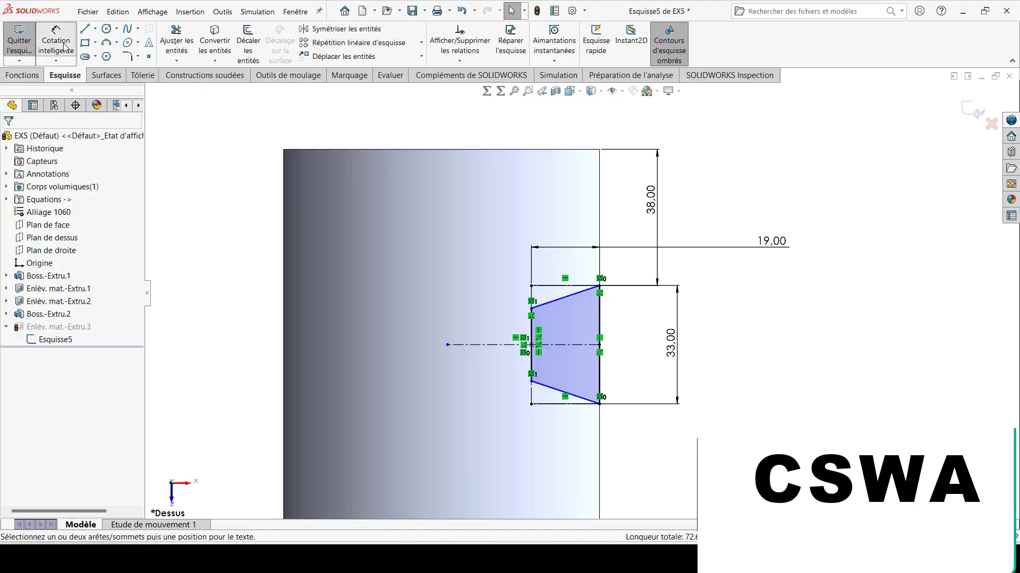
Dimension the angle between the upper slanted line and the horizontal construction line as global variable D, and exit the sketch.
left_click(554, 301)
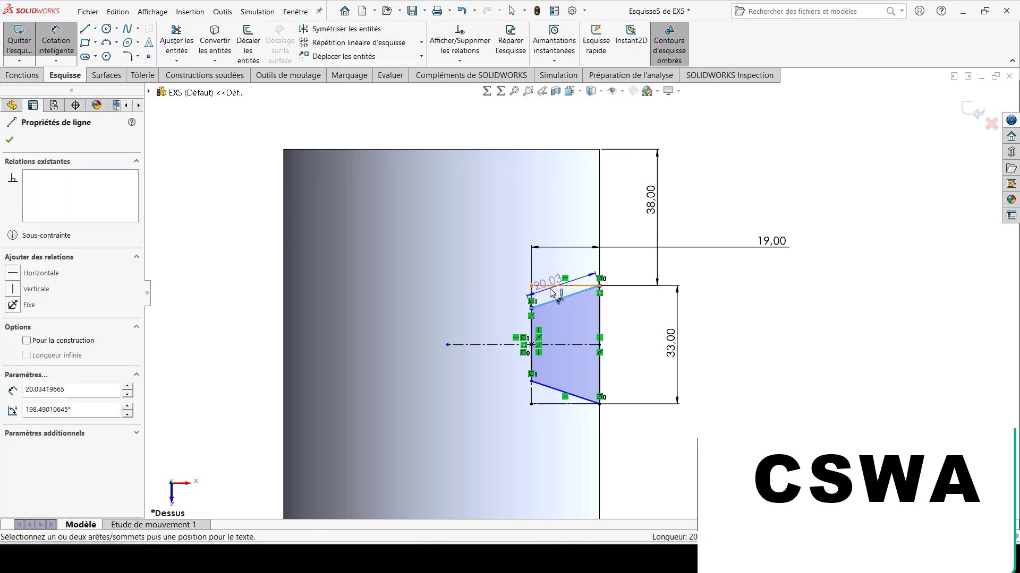
left_click(552, 287)
left_click(503, 298)
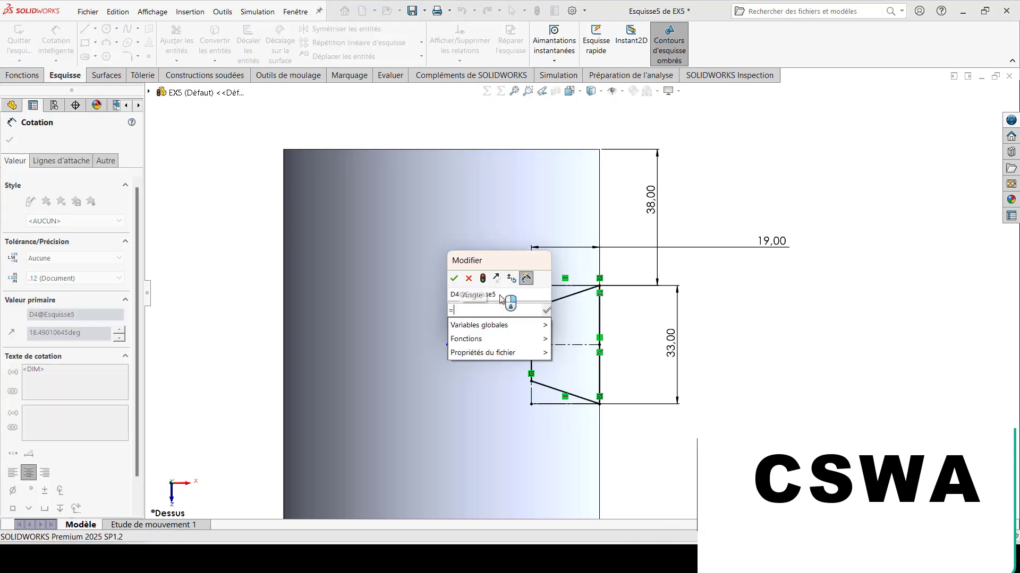
mouse_move(507, 325)
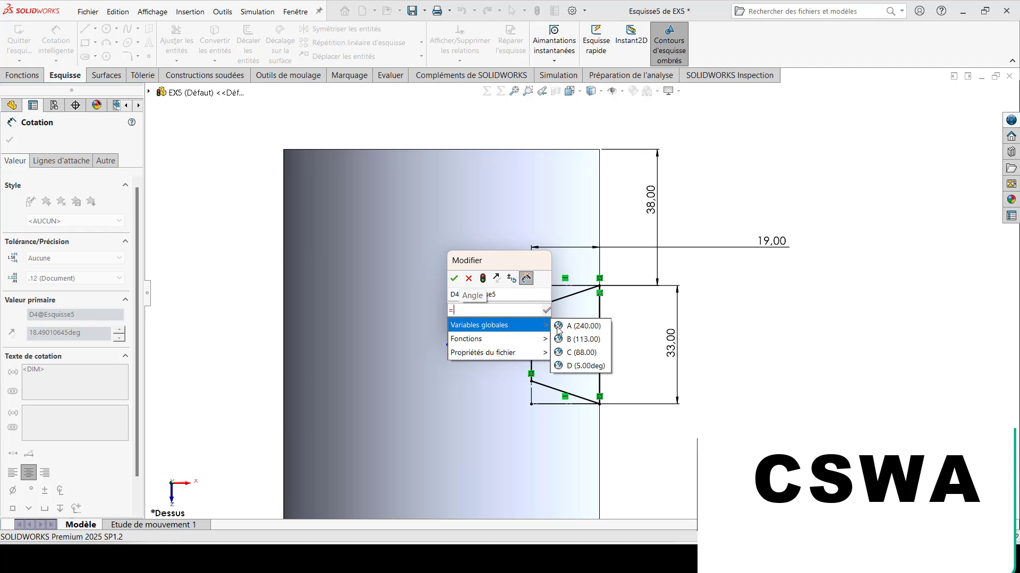
left_click(583, 366)
left_click(456, 281)
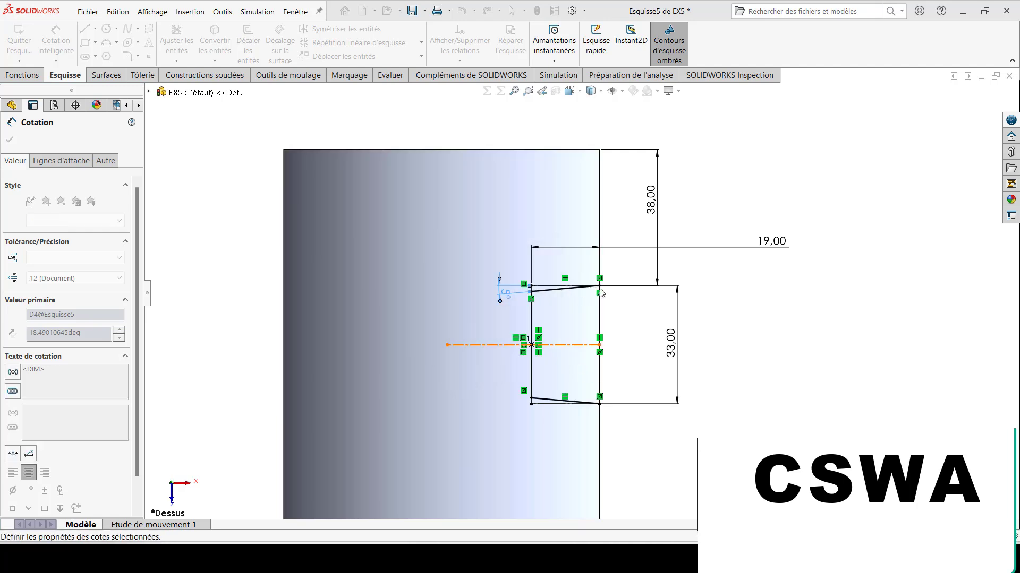
left_click(789, 292)
scroll(752, 317, "up", 5)
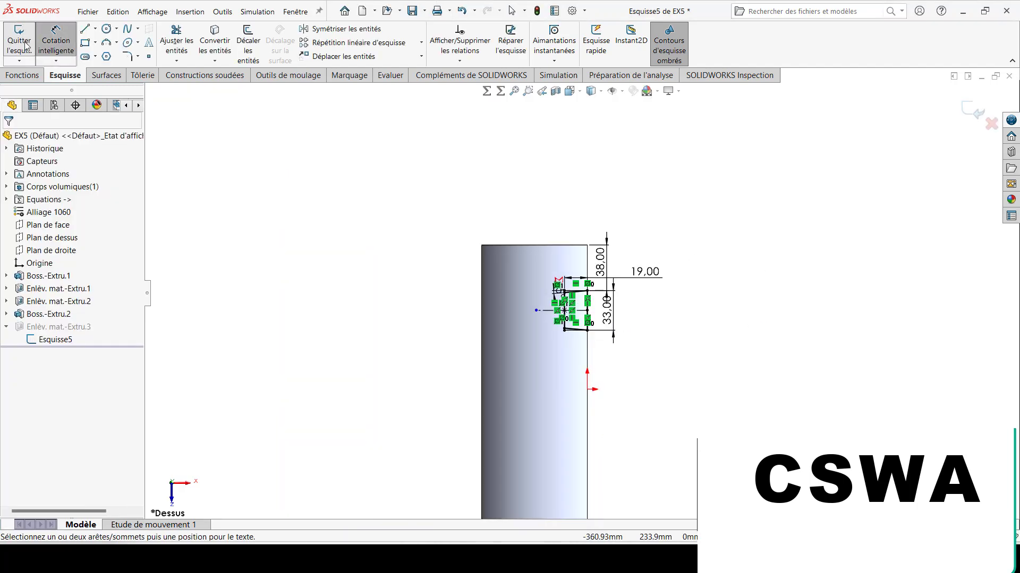
left_click(16, 26)
middle_click_drag(580, 325, 527, 211)
scroll(565, 367, "up", 2)
scroll(565, 367, "down", 3)
Review Exercice N°5's drawings, remarks and total mass question in the reference document against the modified part.
key("alt+Tab")
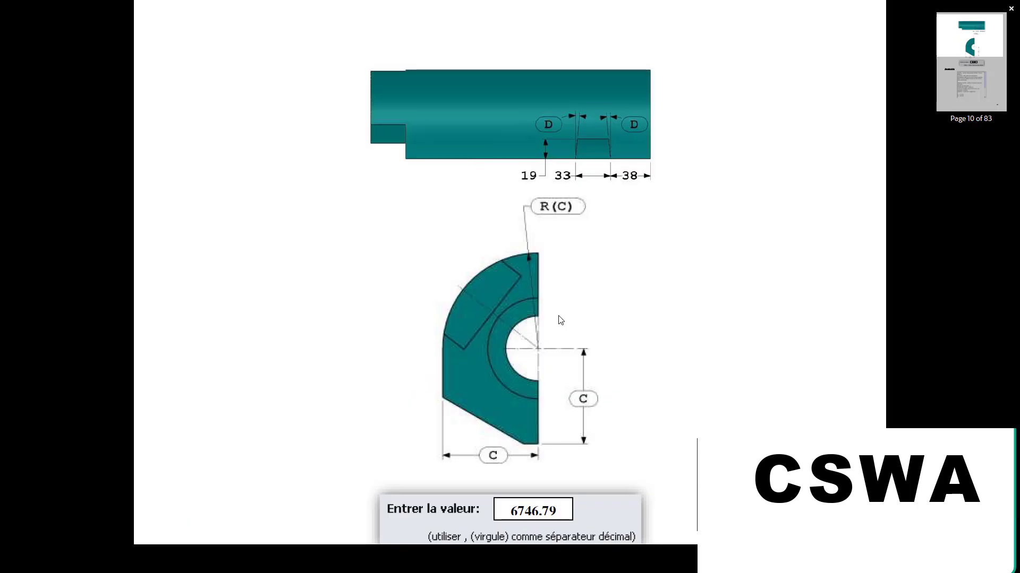
scroll(549, 318, "down", 5)
scroll(550, 305, "up", 2)
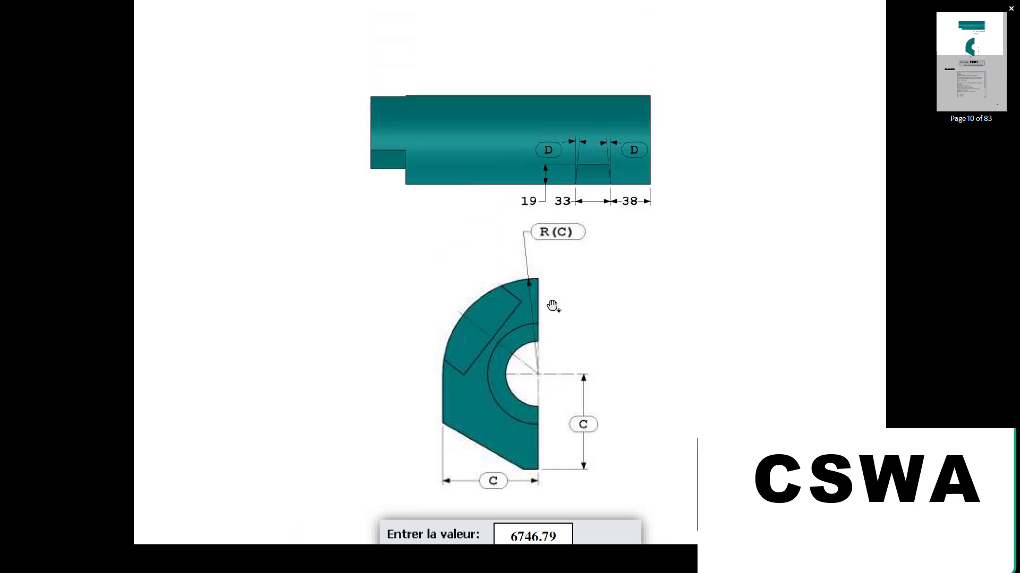
scroll(514, 380, "down", 3)
scroll(494, 366, "up", 1)
scroll(487, 360, "up", 6)
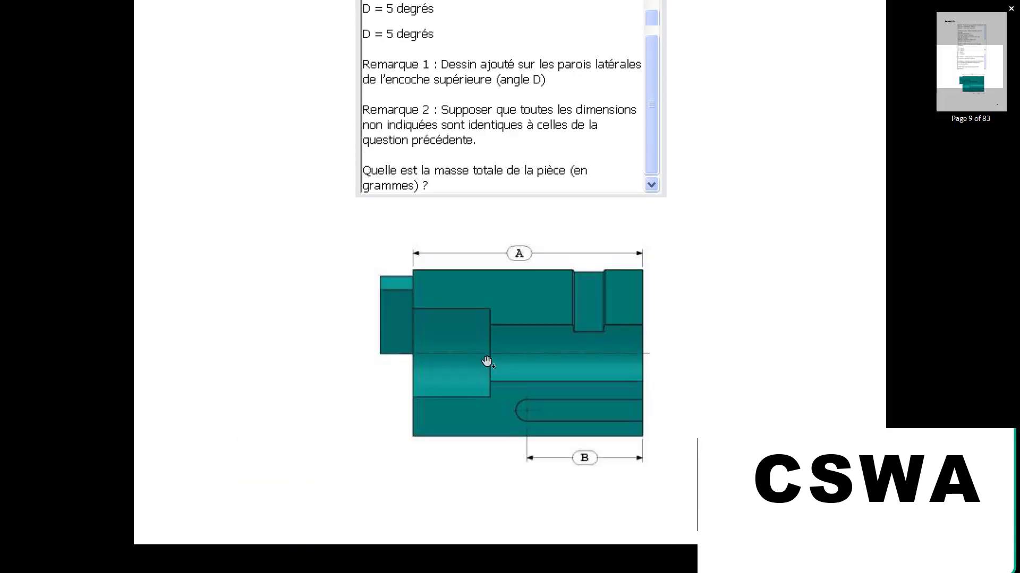
scroll(466, 205, "down", 1)
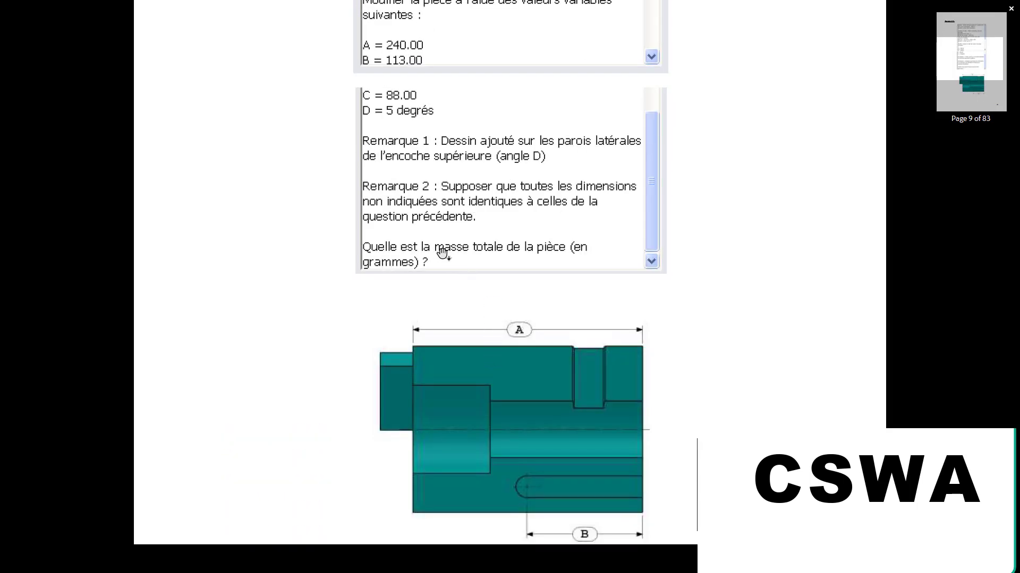
scroll(462, 251, "down", 8)
scroll(537, 208, "down", 2)
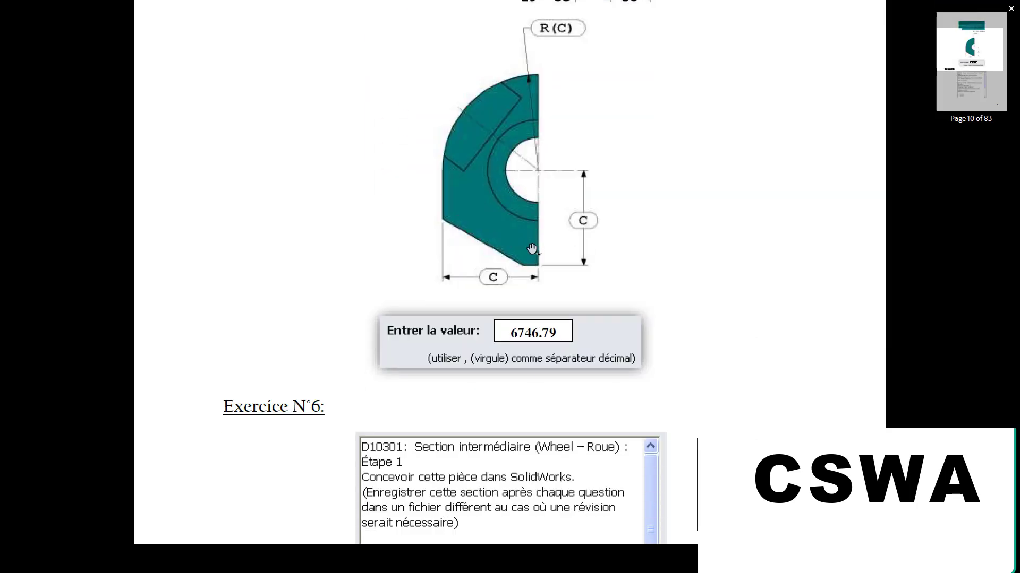